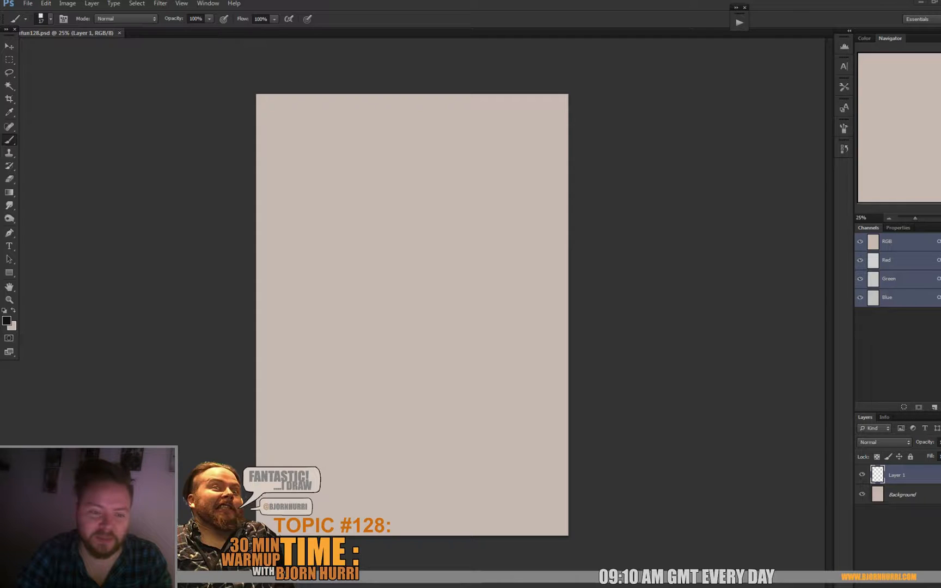
text(BLOAT)
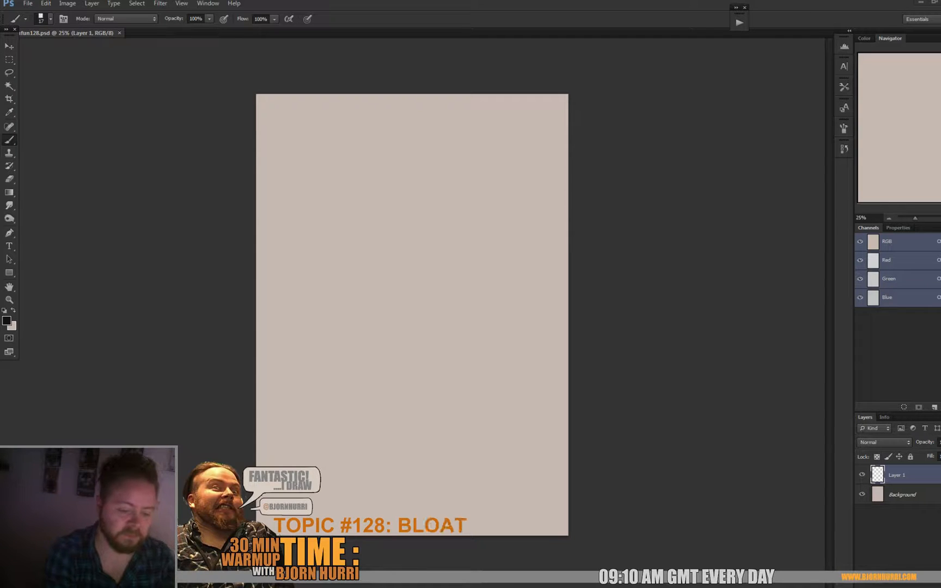
text(ED ZOMBIE B)
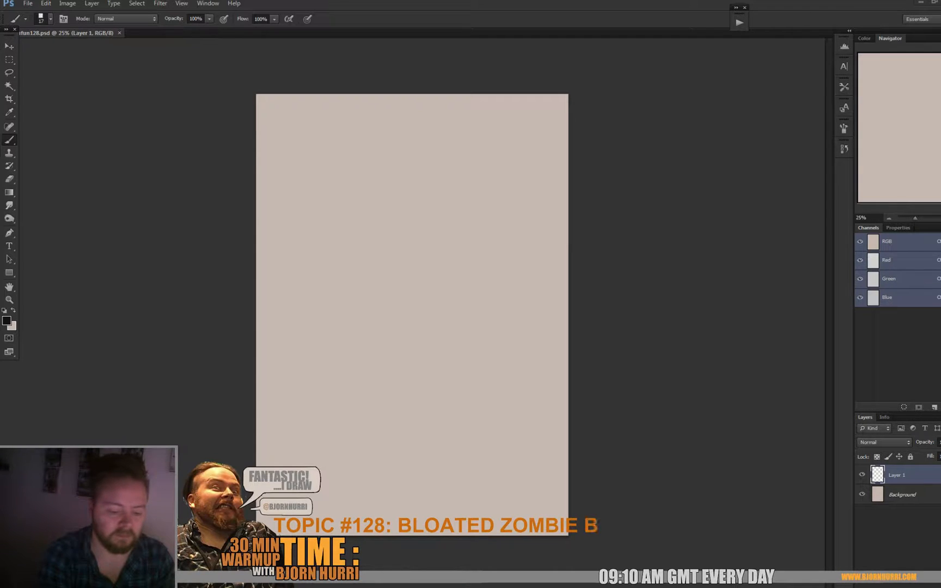
text(Y LU_RIBB)
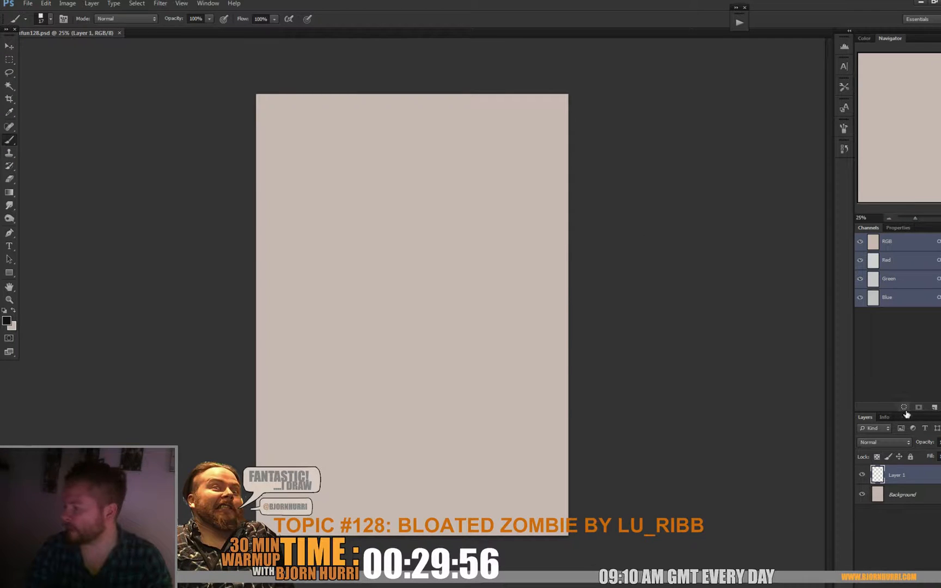
Choose the 100 px brush preset and rough in the zombie's large domed upper body with loose grey strokes.
right_click(414, 262)
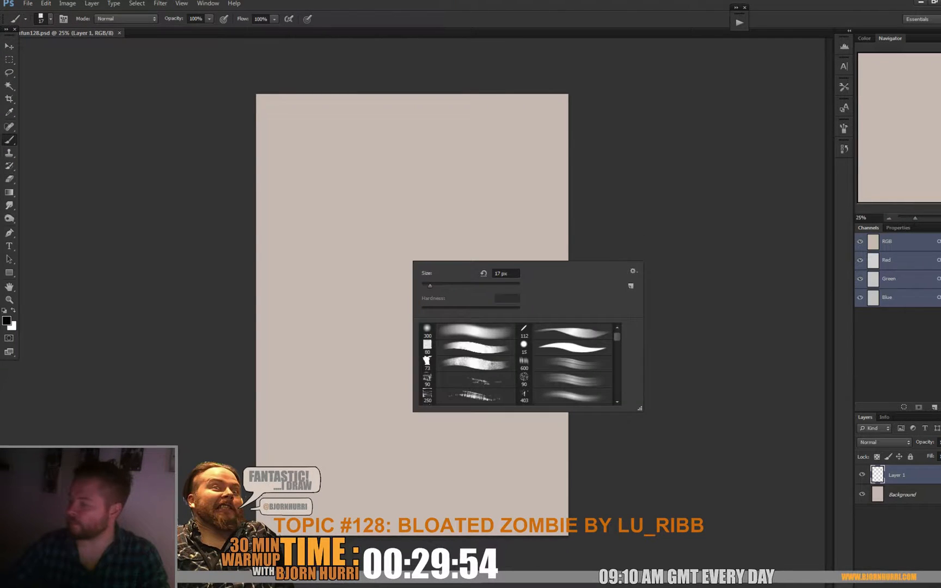
text(100)
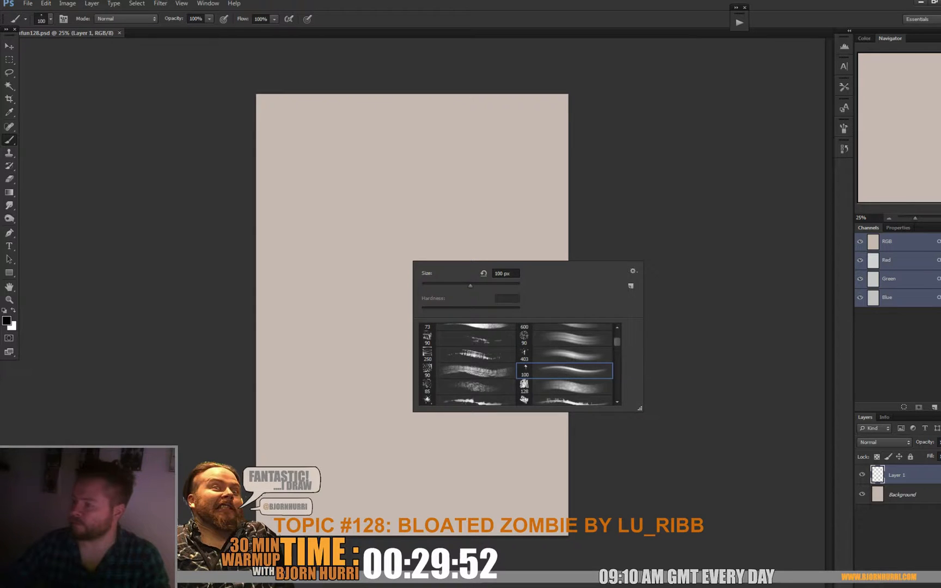
key(Return)
mouse_move(344, 210)
mouse_down()
mouse_move(378, 140)
mouse_move(341, 182)
mouse_move(359, 200)
mouse_move(351, 254)
mouse_up()
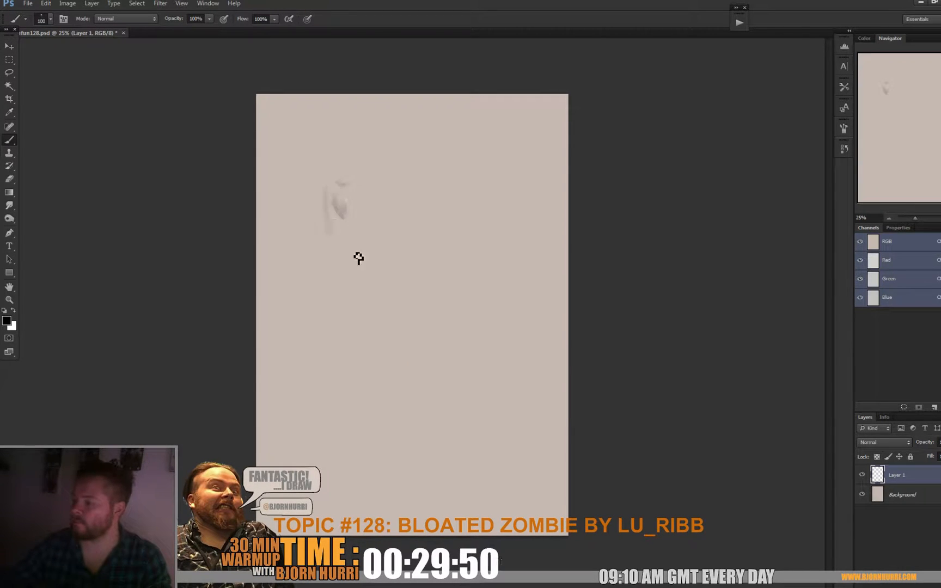
drag(418, 217, 435, 231)
drag(430, 172, 484, 199)
mouse_move(398, 173)
mouse_down()
mouse_move(490, 210)
mouse_move(479, 244)
mouse_up()
drag(506, 194, 476, 245)
mouse_move(361, 186)
mouse_down()
mouse_move(325, 260)
mouse_move(329, 286)
mouse_move(351, 281)
mouse_move(335, 274)
mouse_move(366, 235)
mouse_move(311, 278)
mouse_move(372, 268)
mouse_move(373, 242)
mouse_move(395, 303)
mouse_move(416, 262)
mouse_up()
Sketch the rounded belly under the dome and the small circular head beside it.
drag(509, 253, 490, 286)
drag(479, 294, 441, 324)
mouse_move(325, 308)
mouse_down()
mouse_move(313, 348)
mouse_move(381, 343)
mouse_up()
mouse_move(349, 287)
mouse_down()
mouse_move(419, 321)
mouse_move(454, 303)
mouse_move(471, 307)
mouse_move(365, 290)
mouse_move(417, 289)
mouse_move(391, 269)
mouse_move(388, 248)
mouse_move(470, 264)
mouse_move(432, 271)
mouse_move(360, 228)
mouse_up()
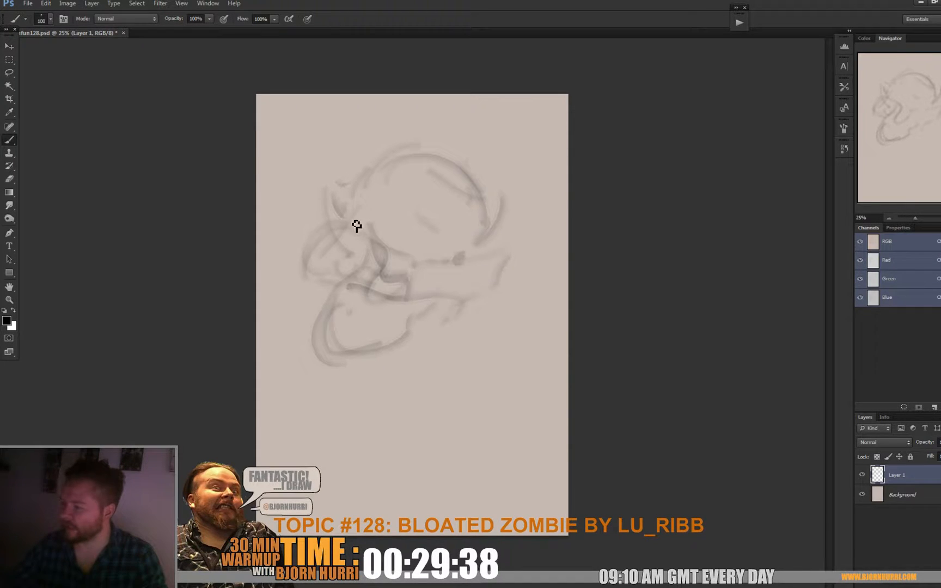
mouse_move(346, 270)
mouse_down()
mouse_move(339, 222)
mouse_move(367, 250)
mouse_move(346, 216)
mouse_move(324, 209)
mouse_move(321, 237)
mouse_move(357, 256)
mouse_move(350, 210)
mouse_move(348, 256)
mouse_up()
Block in the far shoulder and the two spread legs with short gesture strokes.
mouse_move(473, 277)
mouse_down()
mouse_move(503, 308)
mouse_move(516, 355)
mouse_up()
drag(355, 384, 328, 433)
mouse_move(529, 435)
mouse_down()
mouse_move(546, 496)
mouse_move(475, 416)
mouse_up()
drag(458, 375, 477, 401)
drag(330, 392, 305, 430)
drag(294, 438, 290, 462)
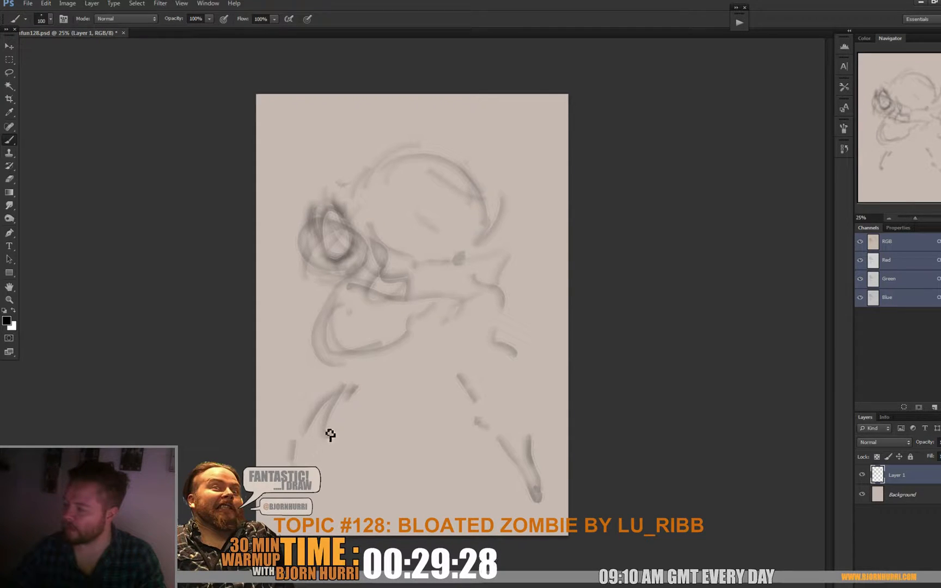
Sketch the hip marks, the small hand beside the belly and the long arm reaching down from the shoulder.
mouse_move(364, 362)
mouse_down()
mouse_move(388, 377)
mouse_move(515, 372)
mouse_up()
mouse_move(482, 278)
mouse_down()
mouse_move(454, 346)
mouse_move(417, 436)
mouse_up()
mouse_move(291, 310)
mouse_down()
mouse_move(286, 341)
mouse_move(295, 336)
mouse_move(287, 308)
mouse_move(313, 319)
mouse_move(332, 306)
mouse_move(287, 322)
mouse_move(274, 342)
mouse_move(307, 336)
mouse_up()
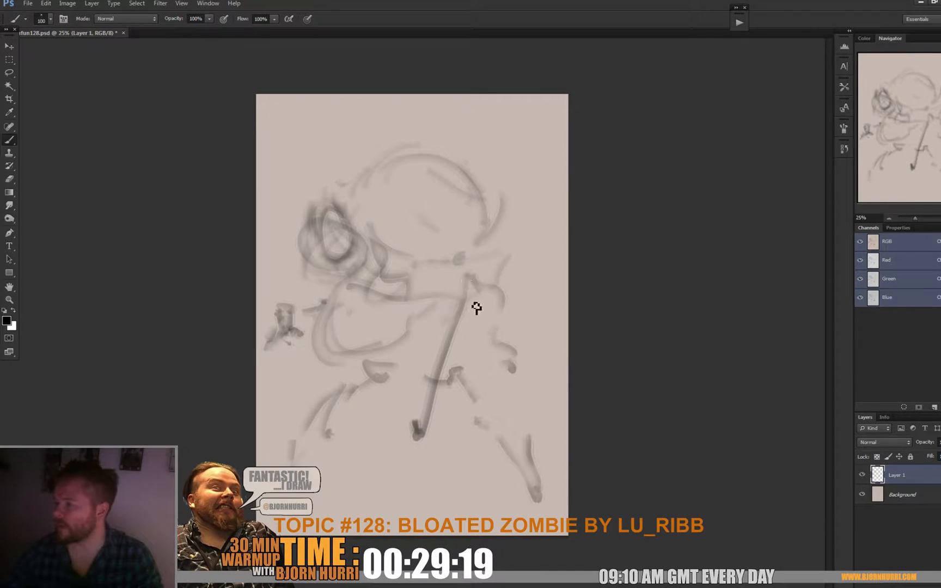
mouse_move(494, 294)
mouse_down()
mouse_move(504, 267)
mouse_move(500, 328)
mouse_move(481, 292)
mouse_move(552, 384)
mouse_move(474, 296)
mouse_move(468, 272)
mouse_move(436, 254)
mouse_move(508, 315)
mouse_up()
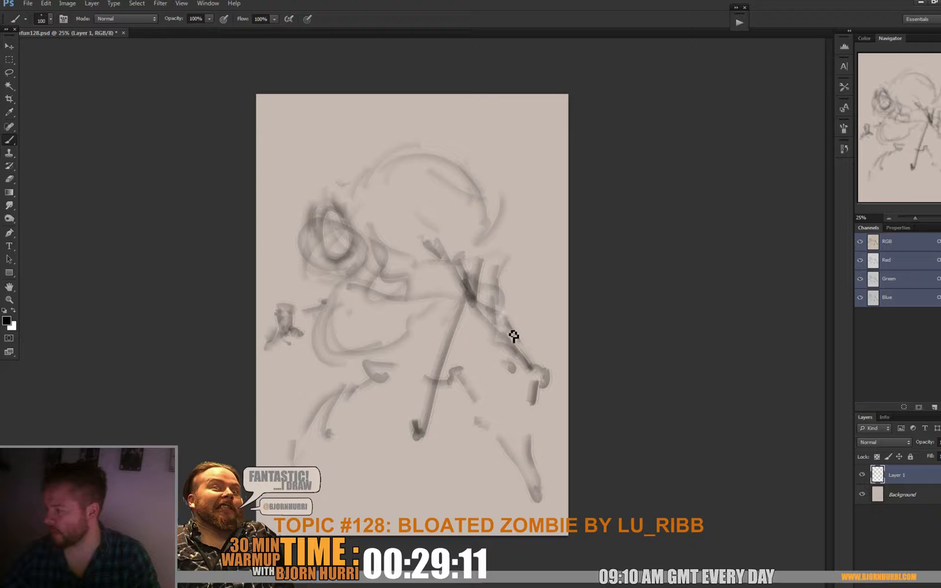
Erase the long straight diagonal line running down from the shoulder between the legs.
key(e)
right_click(505, 311)
key(Escape)
mouse_move(490, 273)
mouse_down()
mouse_move(532, 334)
mouse_move(547, 387)
mouse_move(456, 325)
mouse_move(438, 358)
mouse_move(419, 435)
mouse_up()
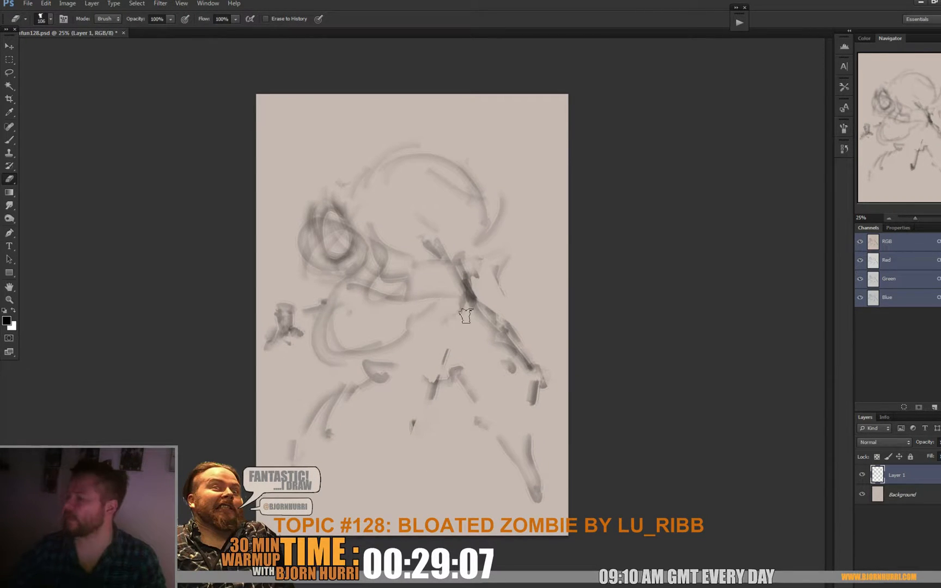
Flip the canvas horizontally.
right_click(467, 327)
click(68, 3)
mouse_move(114, 95)
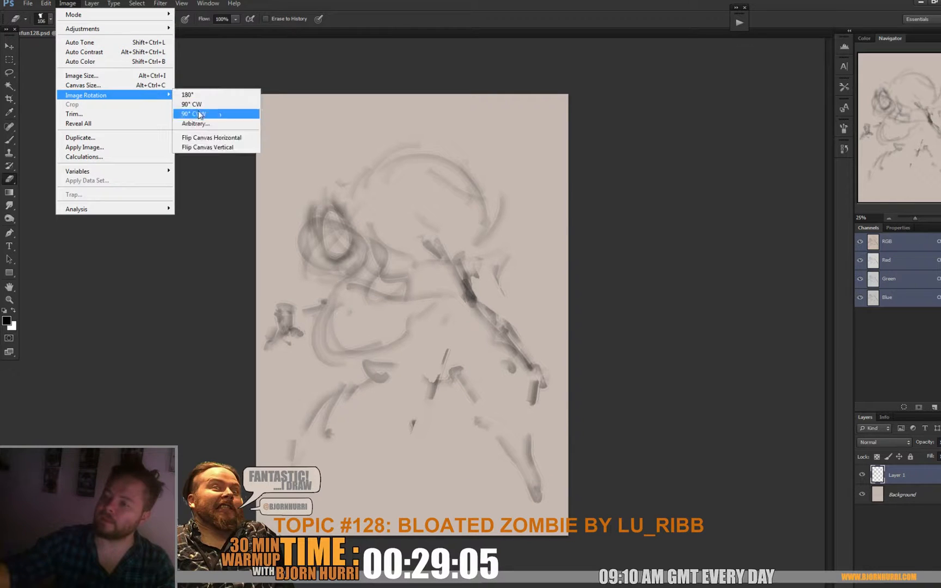
click(253, 141)
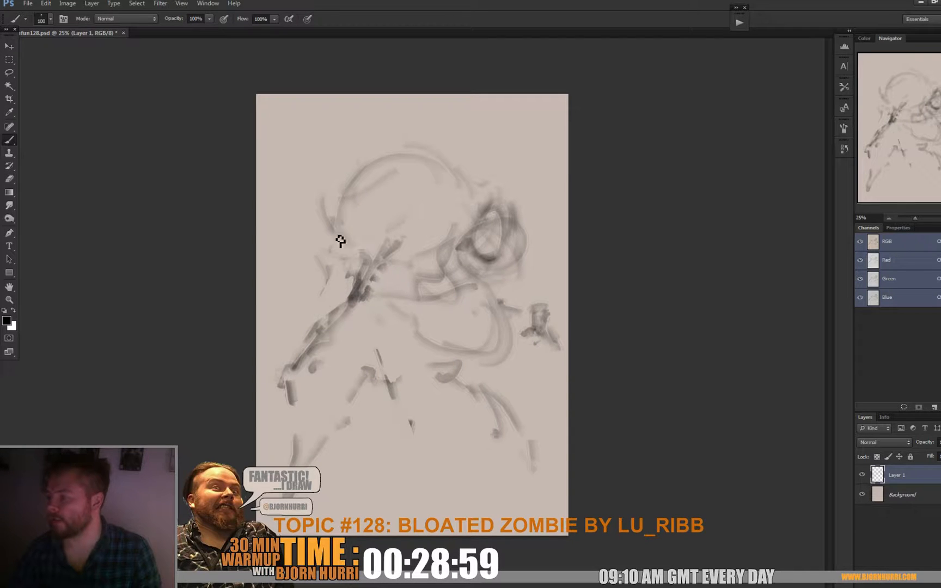
Reduce the brush to 46 px, define the lower edge of the dome and add a black accent near the shoulder.
right_click(443, 265)
drag(479, 286, 468, 285)
key(Return)
drag(409, 257, 454, 248)
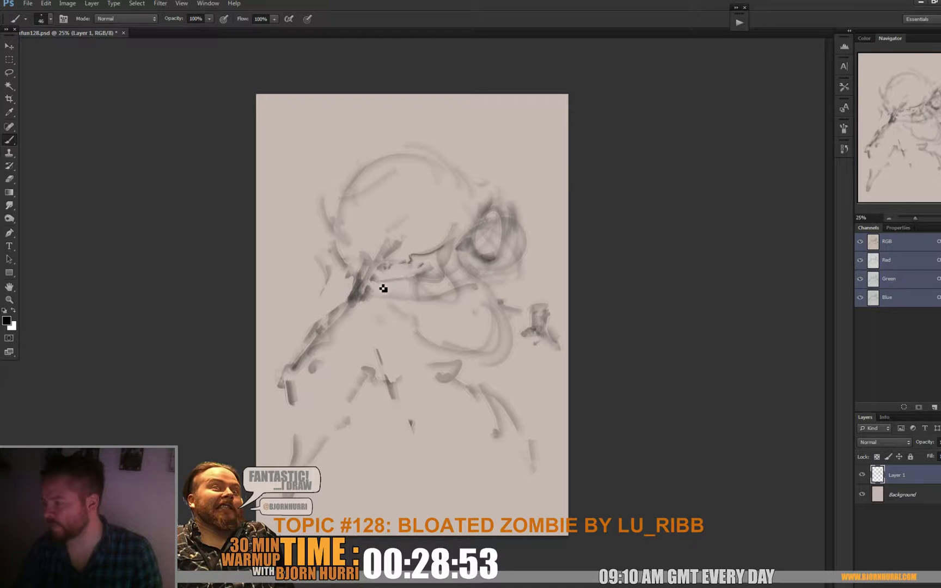
mouse_move(381, 279)
mouse_down()
mouse_move(406, 279)
mouse_move(390, 288)
mouse_up()
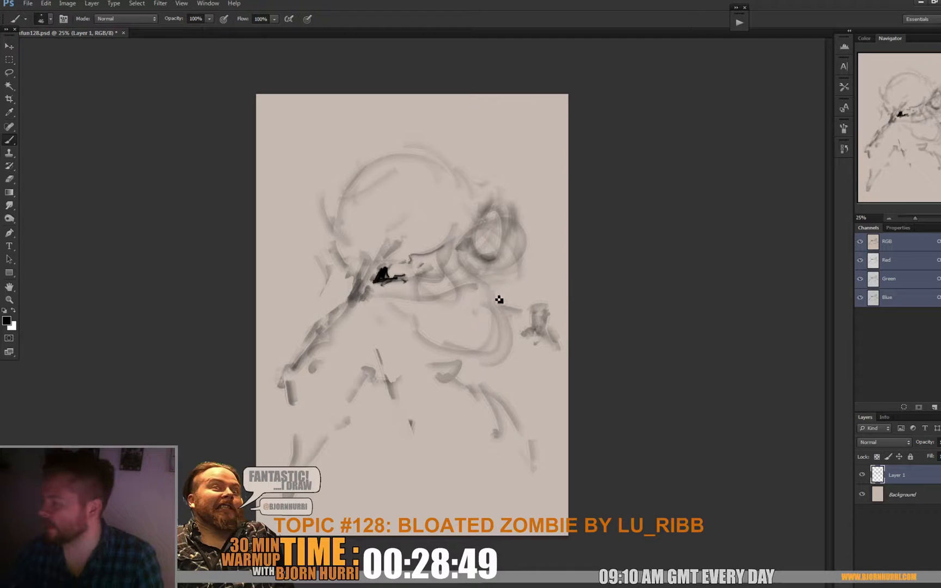
Darken the belly's lower edge and define the small forearm and clawed hand beside it.
drag(512, 359, 506, 366)
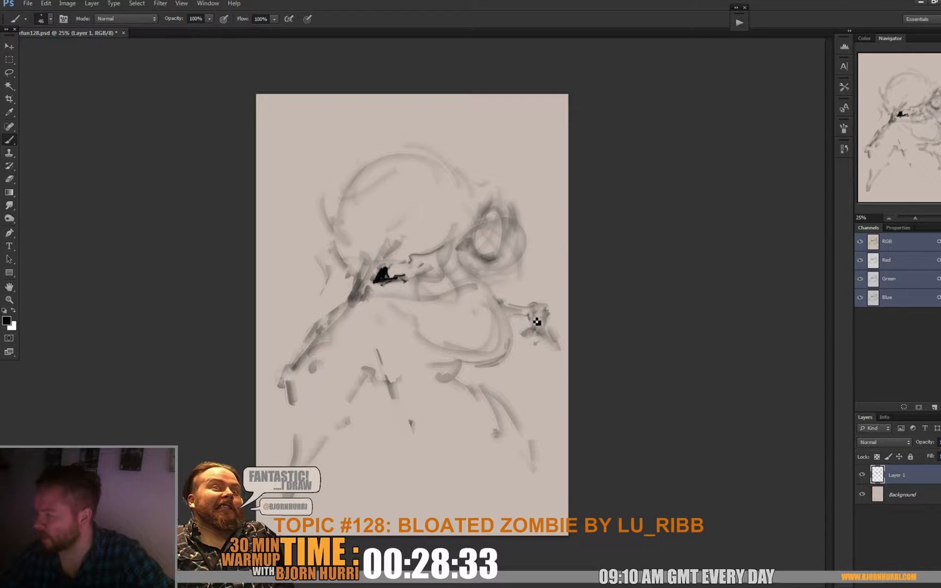
mouse_move(537, 321)
mouse_down()
mouse_move(529, 348)
mouse_move(552, 331)
mouse_move(564, 348)
mouse_up()
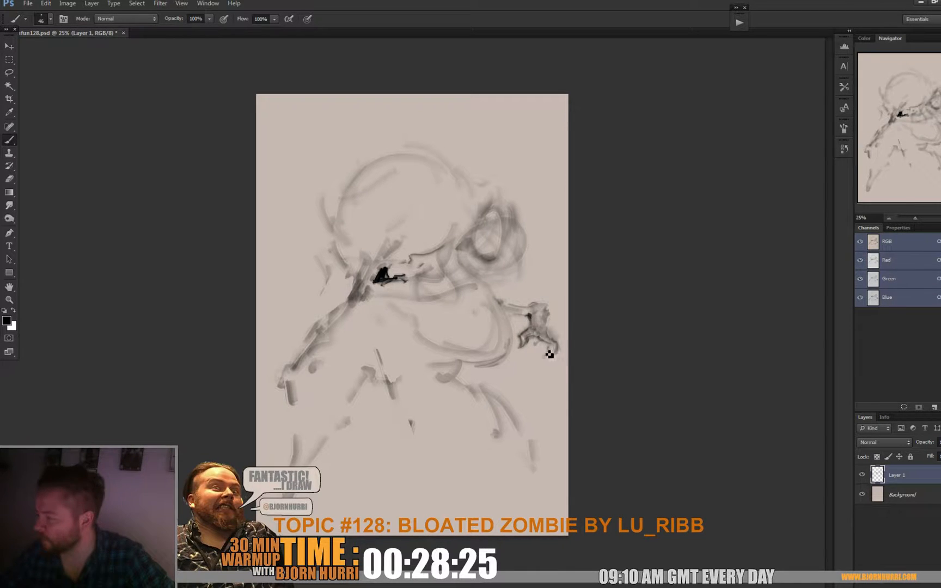
mouse_move(540, 360)
mouse_down()
mouse_move(565, 360)
mouse_move(544, 345)
mouse_move(550, 318)
mouse_move(552, 341)
mouse_move(557, 315)
mouse_up()
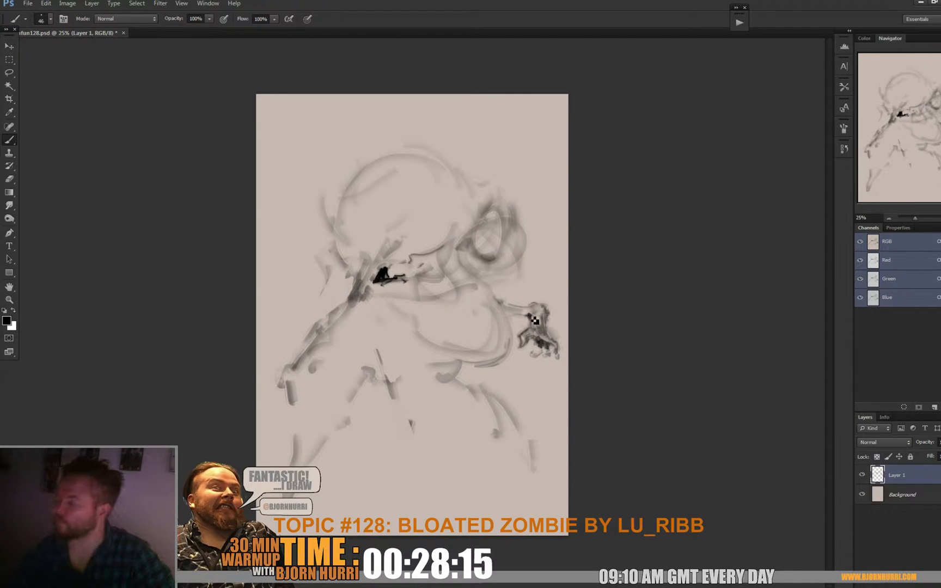
drag(537, 326, 544, 301)
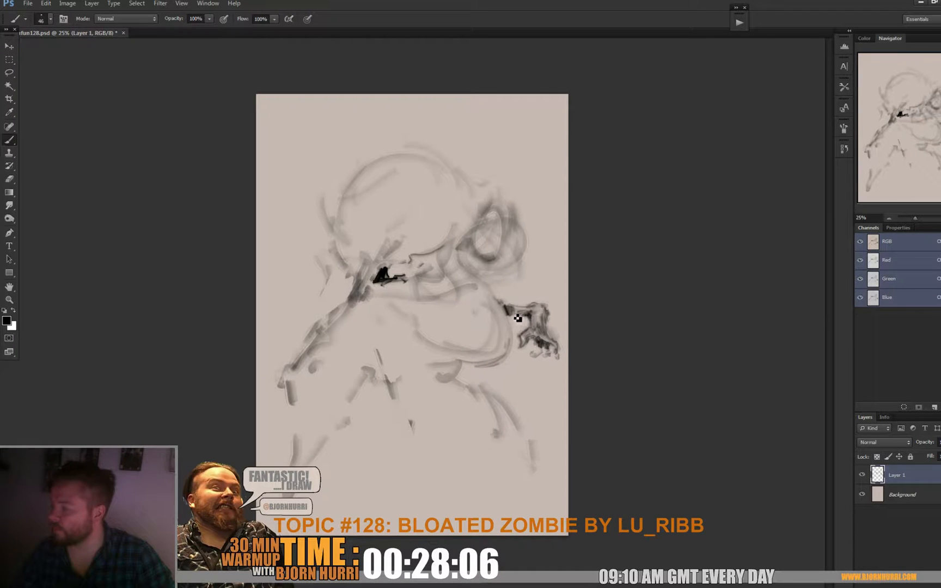
Draw the second belly bulge with dark accents in its folds and a line along its upper edge.
mouse_move(436, 351)
mouse_down()
mouse_move(466, 366)
mouse_move(415, 369)
mouse_move(423, 371)
mouse_move(401, 360)
mouse_up()
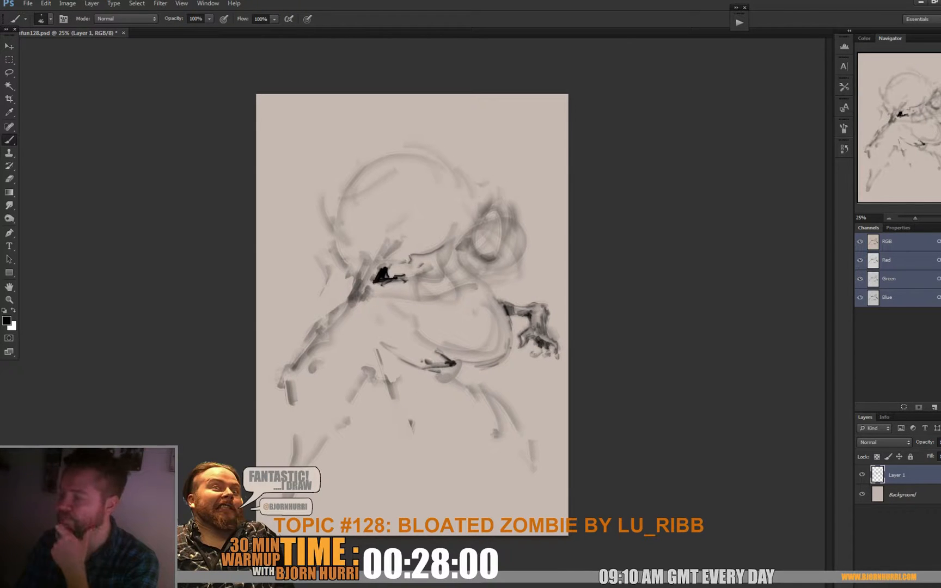
mouse_move(350, 343)
mouse_down()
mouse_move(401, 350)
mouse_move(386, 356)
mouse_move(356, 334)
mouse_move(365, 315)
mouse_move(356, 330)
mouse_move(364, 353)
mouse_move(401, 347)
mouse_up()
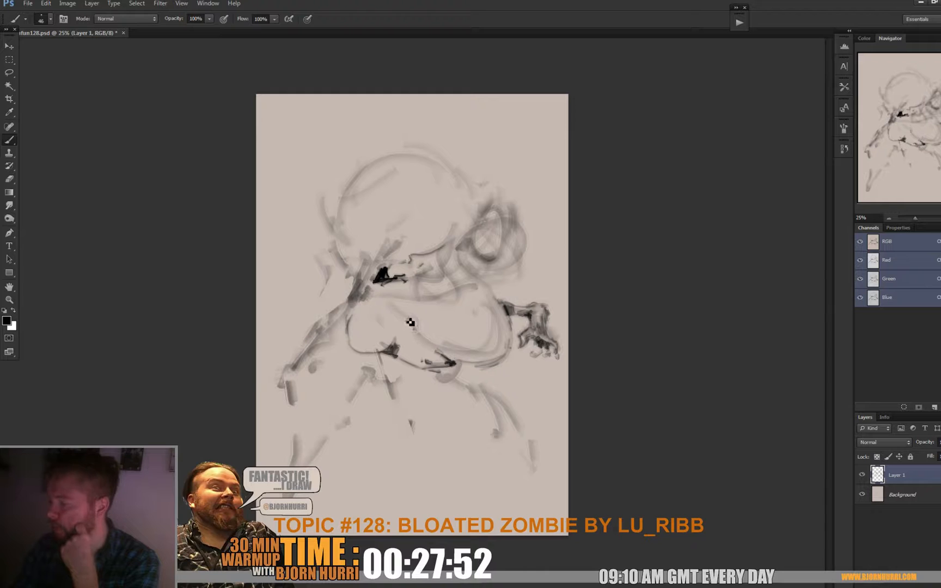
drag(390, 302, 424, 307)
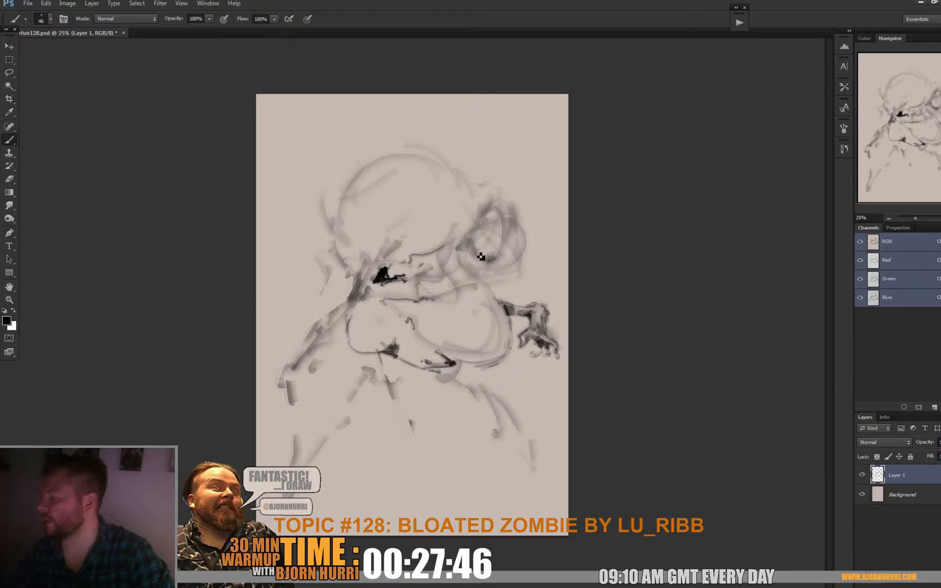
Refine the contours of the small head and neck, and outline the long arm on the opposite side.
mouse_move(506, 230)
mouse_down()
mouse_move(509, 263)
mouse_move(485, 268)
mouse_move(479, 257)
mouse_move(479, 269)
mouse_move(451, 282)
mouse_move(471, 277)
mouse_up()
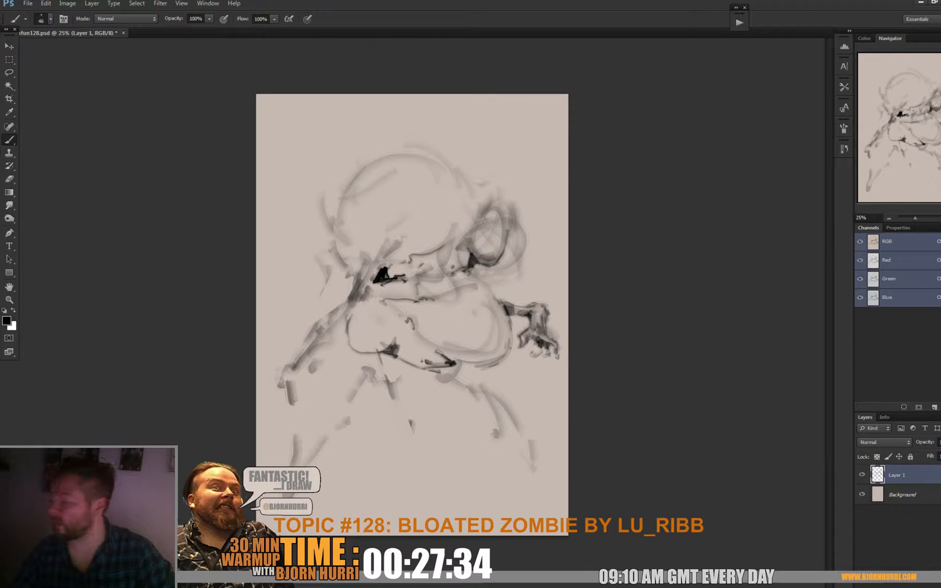
drag(433, 271, 442, 269)
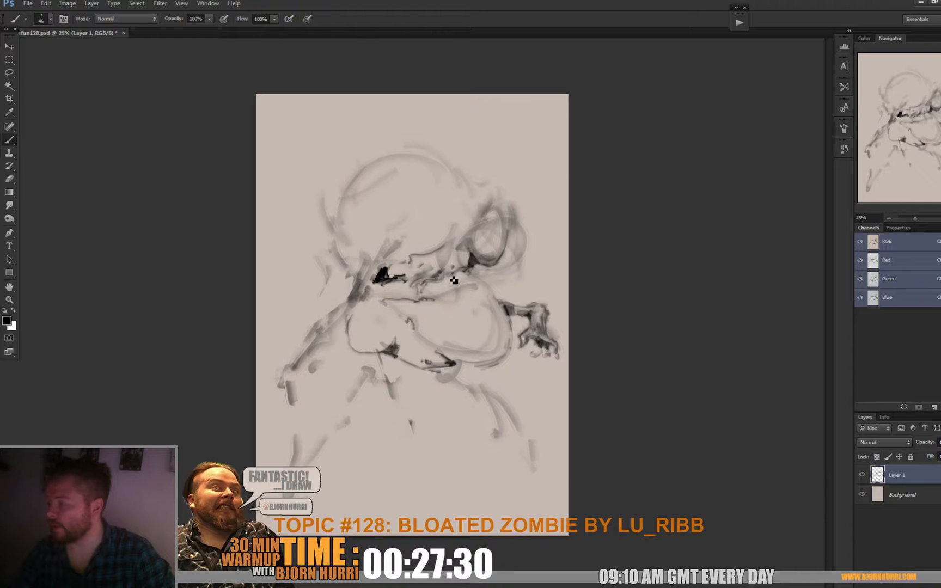
mouse_move(482, 280)
mouse_down()
mouse_move(463, 275)
mouse_move(471, 283)
mouse_up()
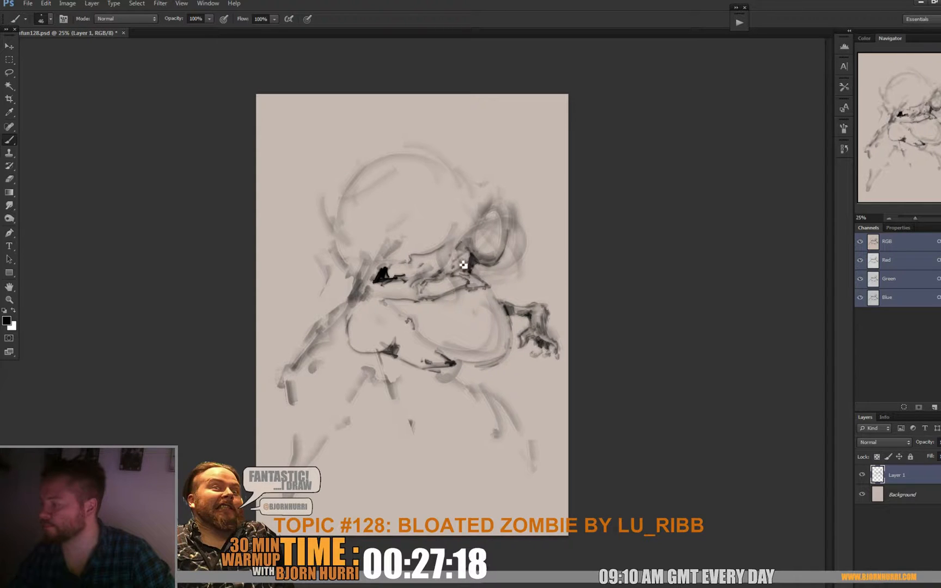
mouse_move(476, 252)
mouse_down()
mouse_move(469, 259)
mouse_move(481, 225)
mouse_move(511, 220)
mouse_move(514, 237)
mouse_up()
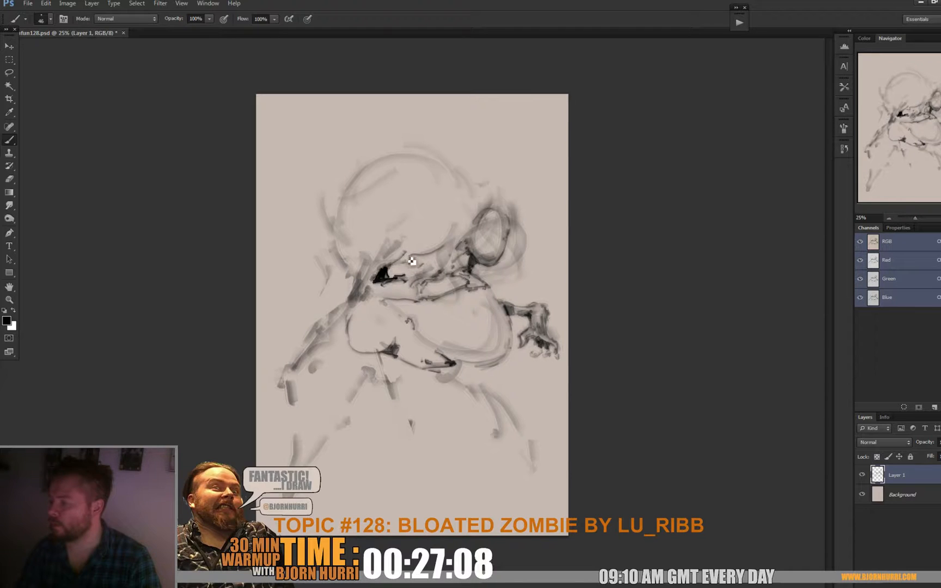
mouse_move(385, 257)
mouse_down()
mouse_move(336, 306)
mouse_move(350, 288)
mouse_move(306, 350)
mouse_up()
mouse_move(367, 287)
mouse_down()
mouse_move(349, 321)
mouse_move(315, 348)
mouse_move(310, 377)
mouse_up()
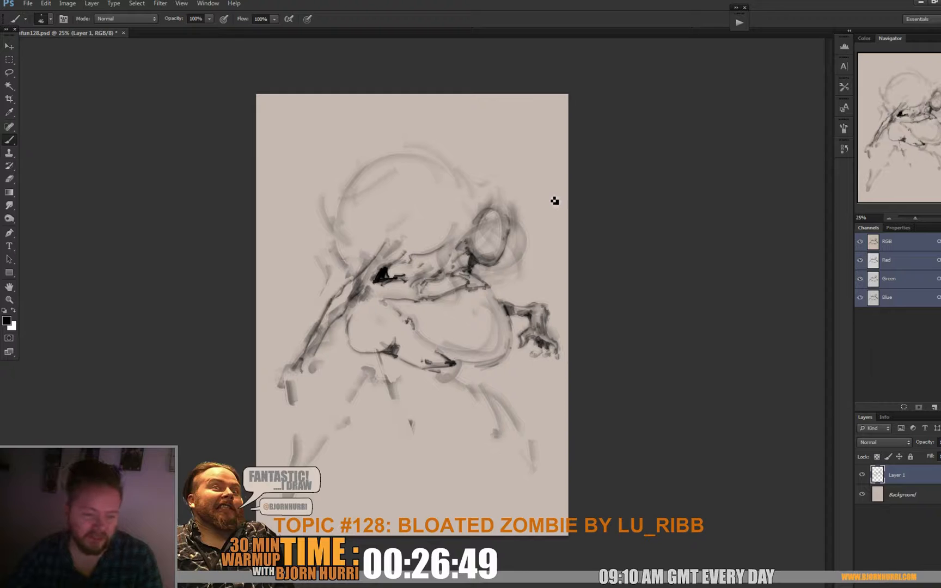
Erase the construction lines inside and around the small head, and redraw its lower edge.
key(e)
mouse_move(490, 240)
mouse_down()
mouse_move(516, 196)
mouse_move(523, 225)
mouse_move(510, 261)
mouse_move(489, 273)
mouse_up()
key(b)
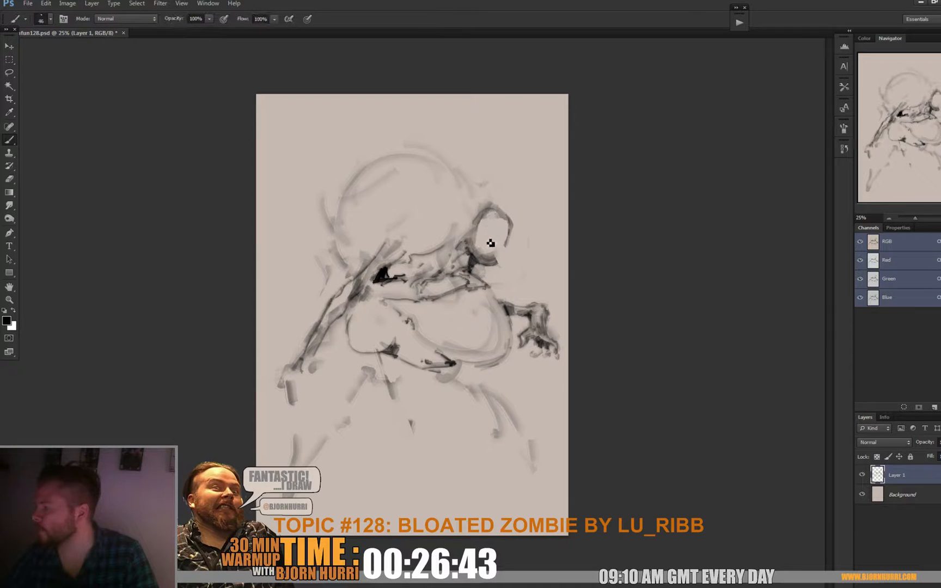
mouse_move(503, 277)
mouse_down()
mouse_move(472, 267)
mouse_move(495, 269)
mouse_up()
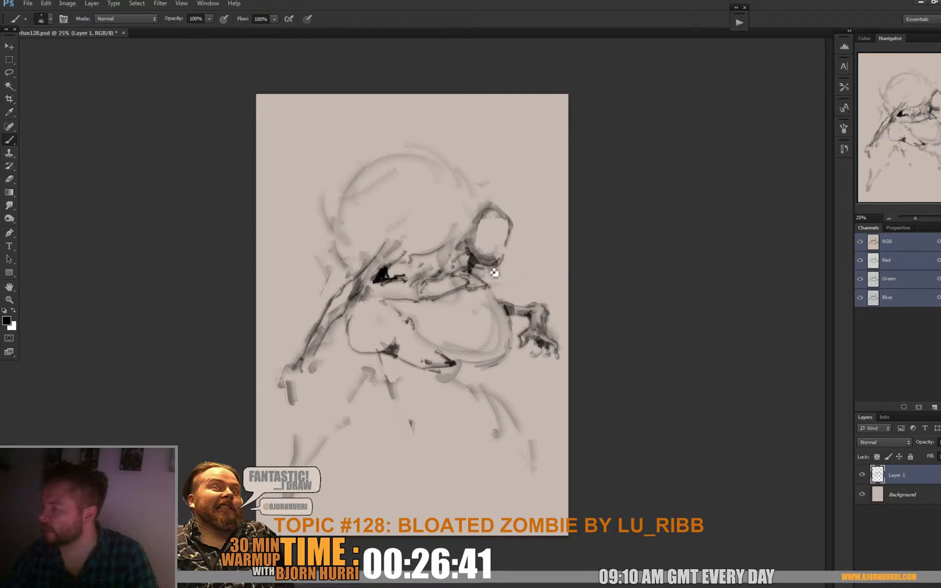
Set the eraser size to 41 px and erase a small light spot where the head meets the neck.
key(e)
right_click(498, 255)
text(41)
key(Return)
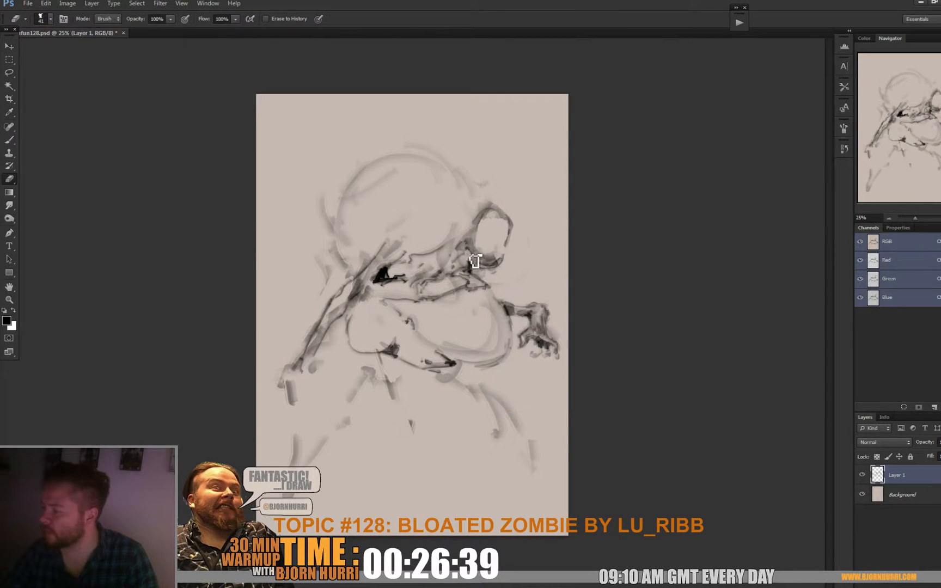
Rework the long arm with the brush and eraser, giving the forearm a wider outline.
key(b)
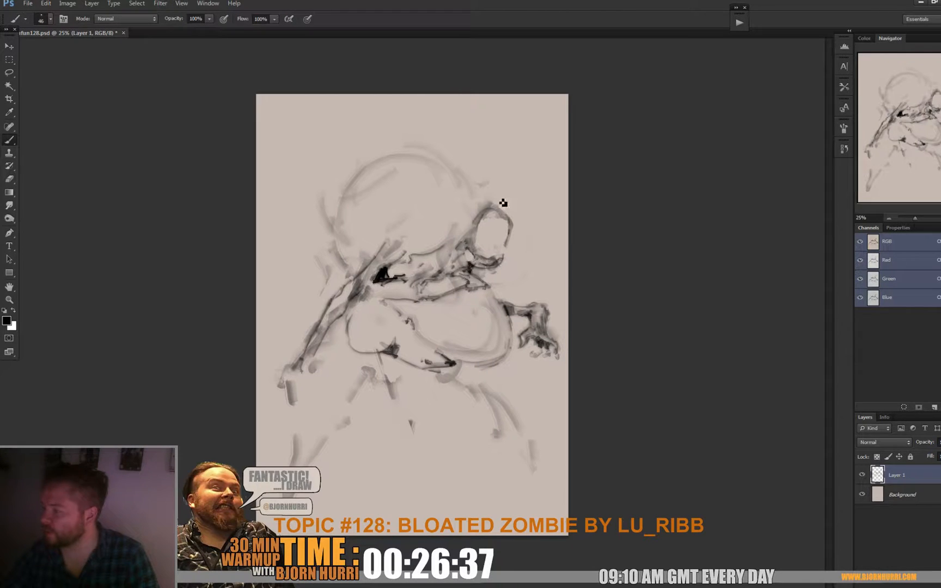
drag(343, 316, 329, 360)
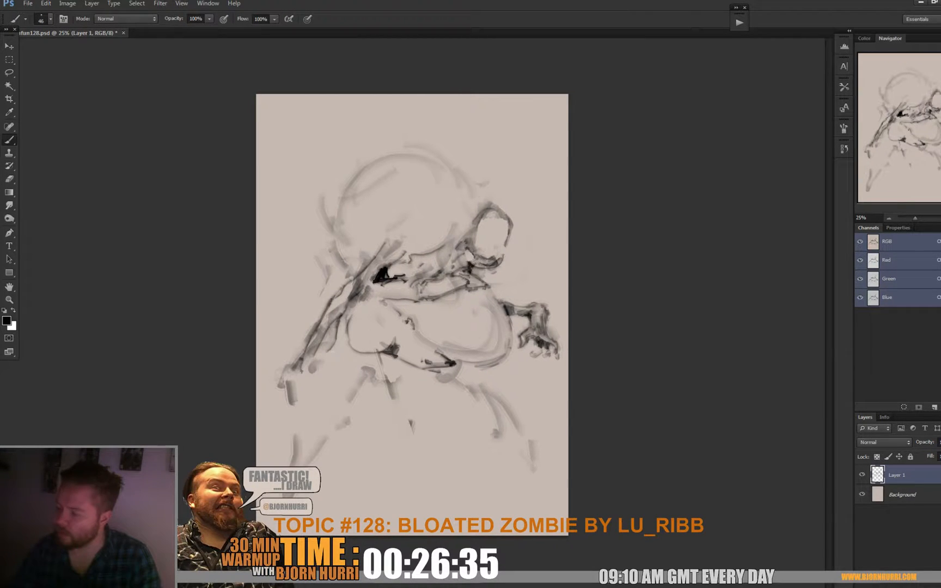
mouse_move(321, 310)
mouse_down()
mouse_move(305, 349)
mouse_move(310, 364)
mouse_move(313, 342)
mouse_move(342, 313)
mouse_move(340, 325)
mouse_move(355, 321)
mouse_move(350, 329)
mouse_move(362, 308)
mouse_move(339, 333)
mouse_move(365, 303)
mouse_up()
key(e)
key(b)
Sketch the hanging lower belly fold and rough outlines of both legs beneath it.
drag(320, 342, 327, 391)
mouse_move(416, 386)
mouse_down()
mouse_move(374, 417)
mouse_move(341, 397)
mouse_move(332, 417)
mouse_move(369, 426)
mouse_move(363, 434)
mouse_move(325, 427)
mouse_move(324, 449)
mouse_move(320, 436)
mouse_move(313, 452)
mouse_move(375, 441)
mouse_move(369, 451)
mouse_move(371, 438)
mouse_move(341, 477)
mouse_up()
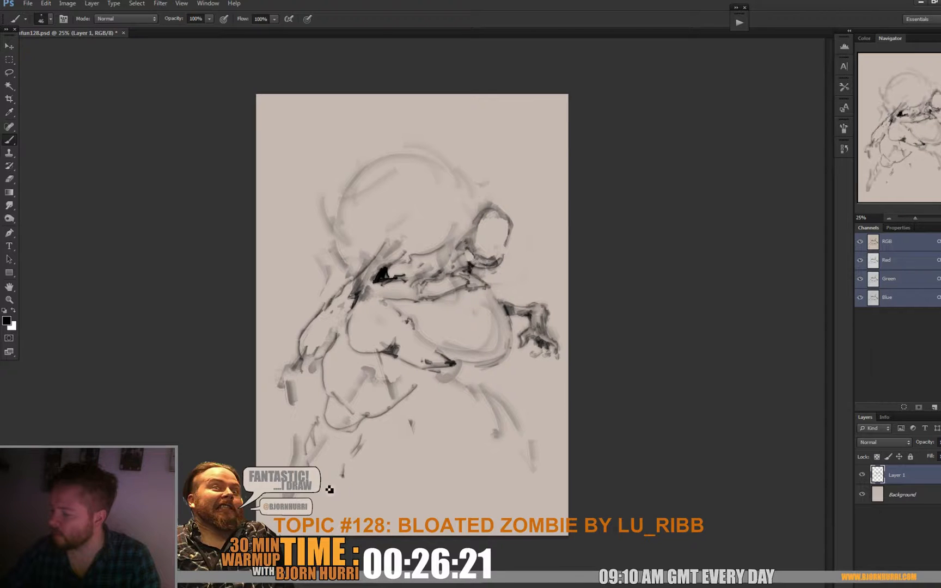
drag(461, 370, 481, 380)
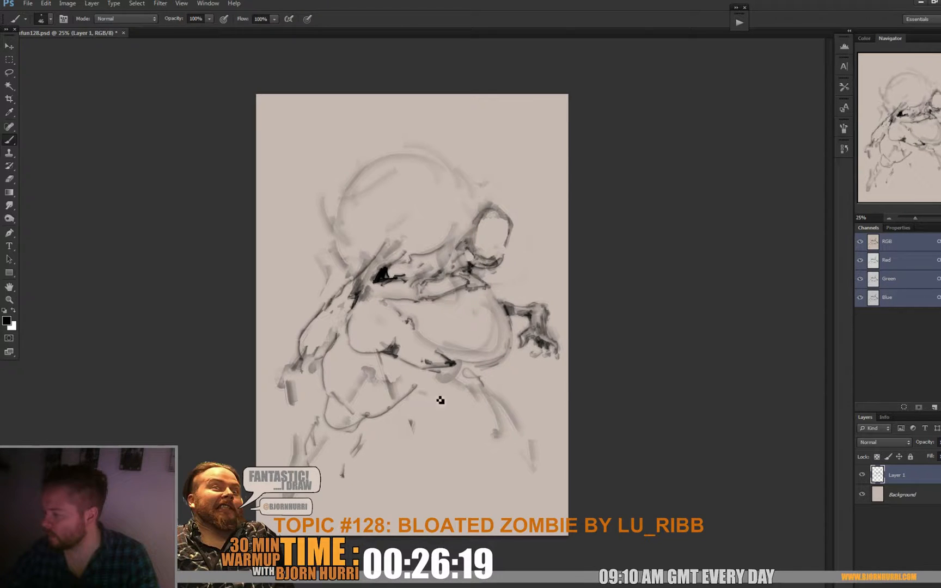
drag(480, 421, 469, 467)
mouse_move(514, 427)
mouse_down()
mouse_move(519, 466)
mouse_move(509, 421)
mouse_up()
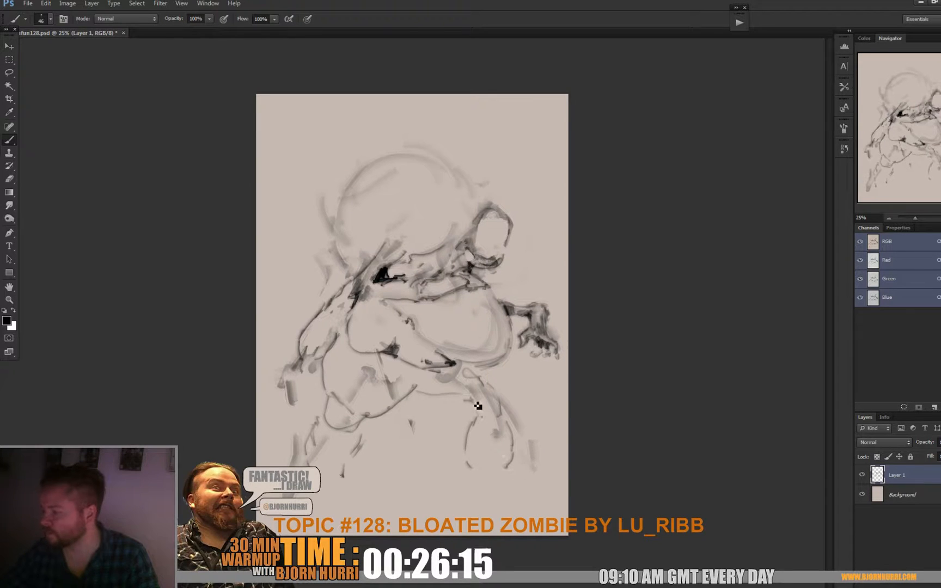
Add strokes to the front leg's knee and shin outline, and skew and rotate the lower leg outward from the body.
mouse_move(485, 381)
mouse_down()
mouse_move(500, 399)
mouse_move(489, 413)
mouse_move(513, 425)
mouse_move(516, 447)
mouse_up()
drag(469, 467, 497, 479)
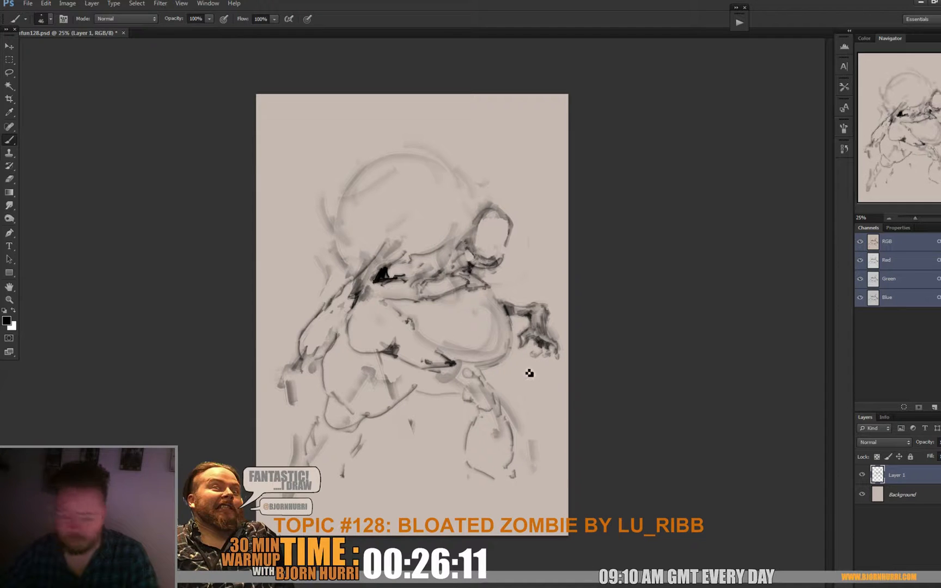
key(l)
drag(507, 401, 486, 417)
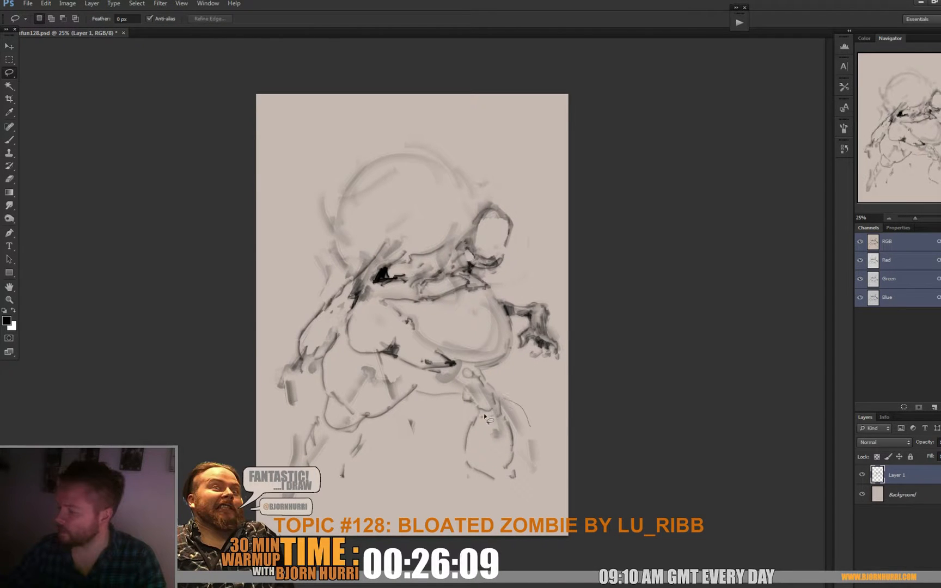
key(ctrl+t)
mouse_move(510, 495)
mouse_down()
mouse_move(552, 468)
mouse_move(514, 491)
mouse_move(532, 490)
mouse_up()
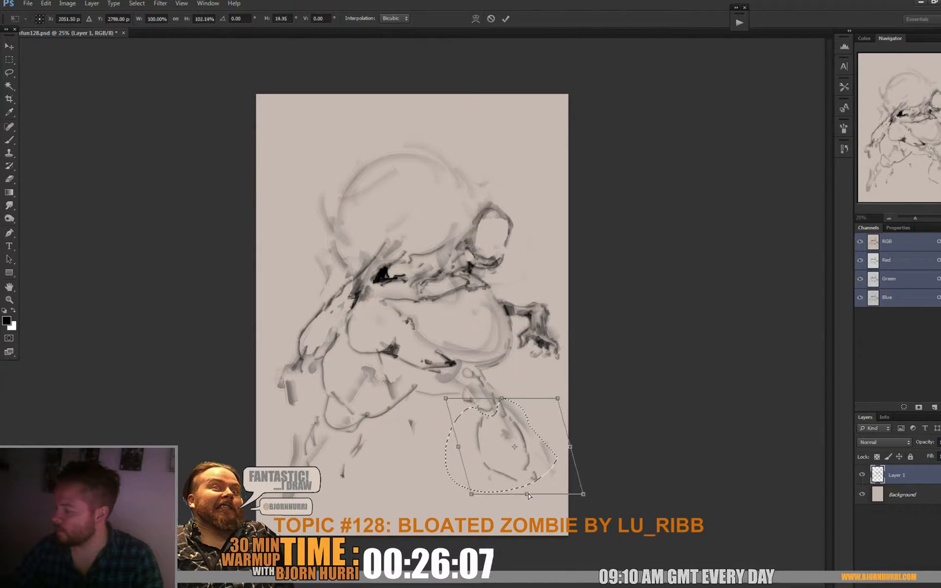
drag(571, 448, 573, 437)
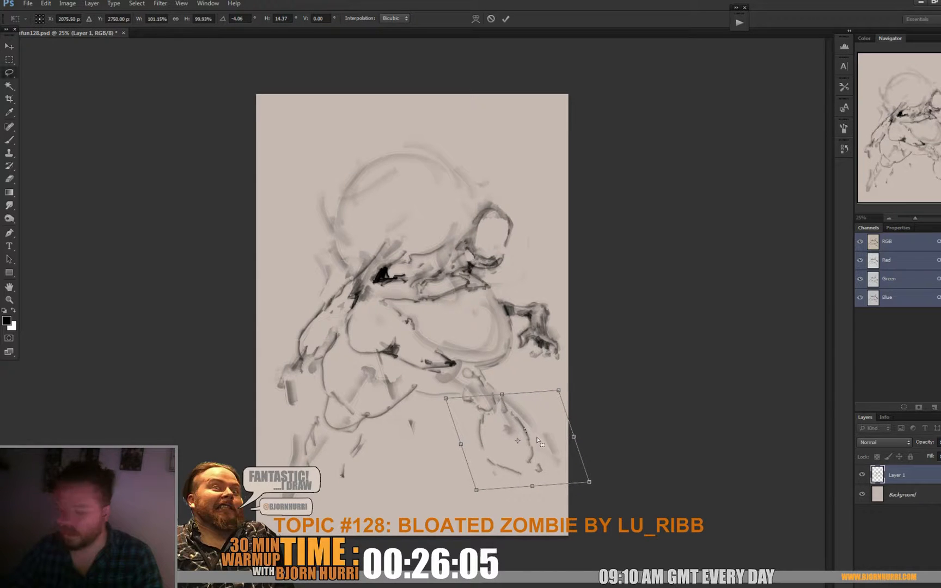
key(Return)
Darken the hip and hanging belly fold with the brush, defining the round bulge above it and the jagged tear inside.
key(b)
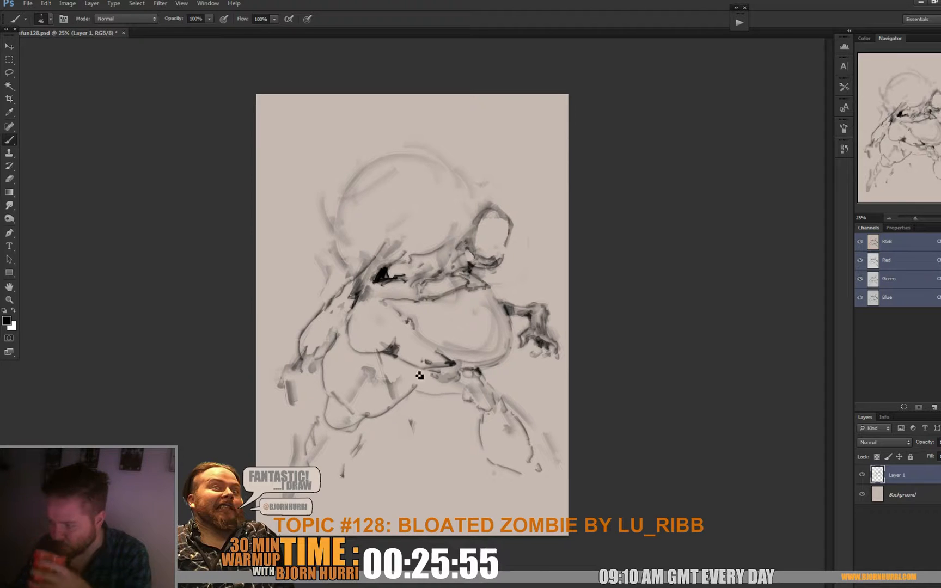
drag(405, 369, 415, 377)
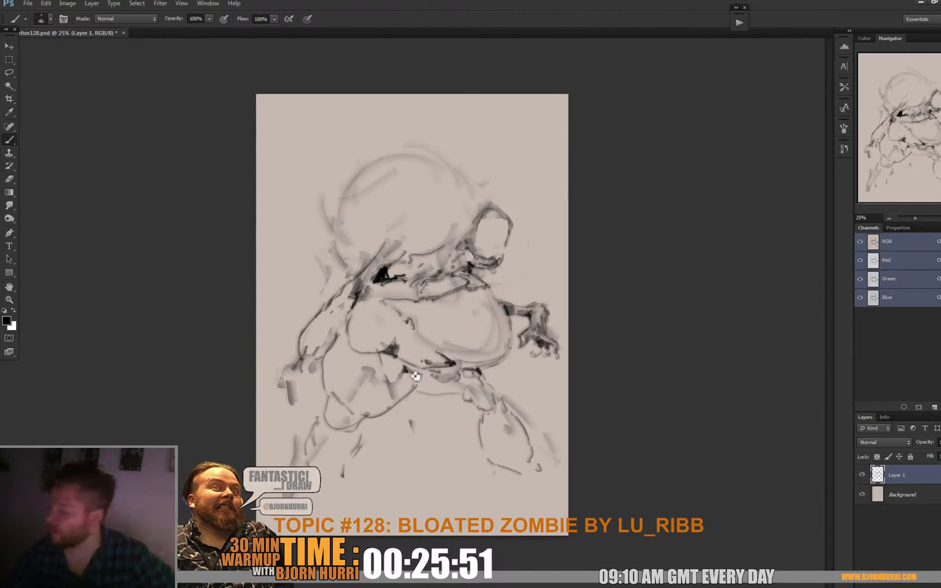
drag(450, 387, 403, 396)
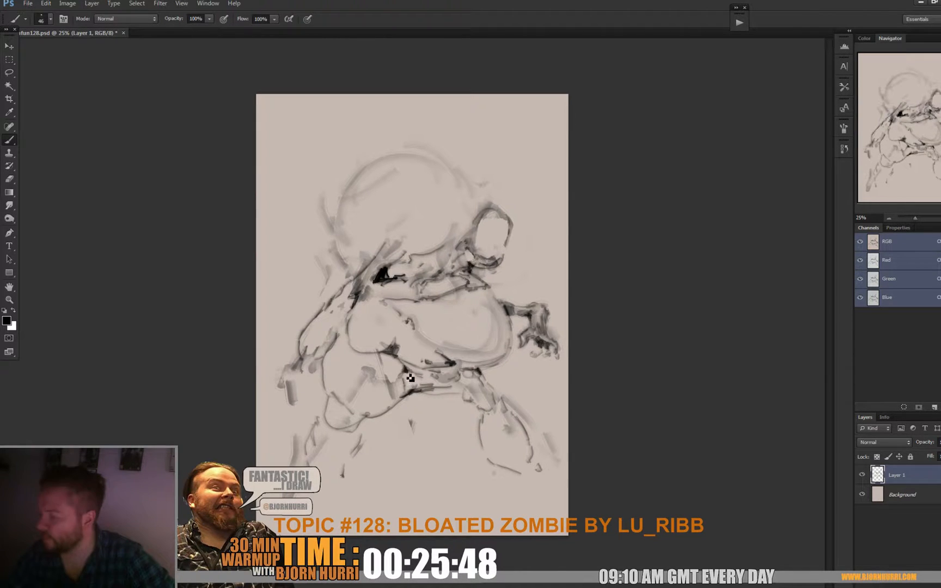
drag(406, 390, 402, 409)
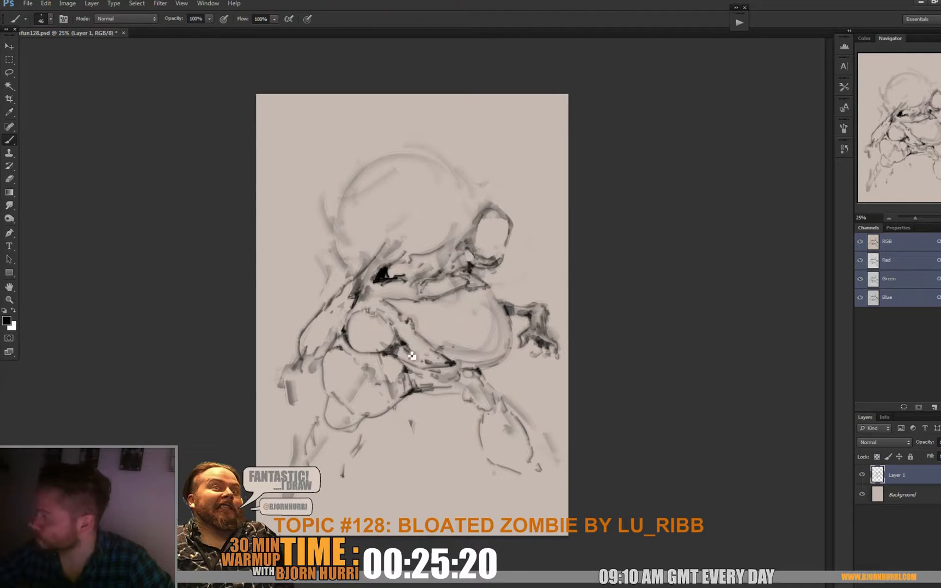
mouse_move(369, 366)
mouse_down()
mouse_move(406, 388)
mouse_move(406, 404)
mouse_move(373, 420)
mouse_move(346, 344)
mouse_move(353, 413)
mouse_up()
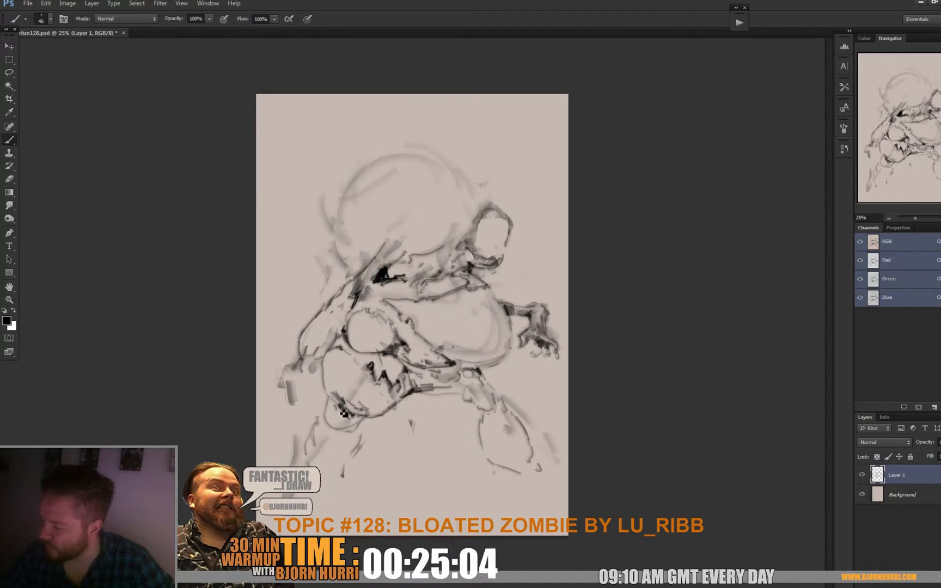
drag(324, 390, 322, 359)
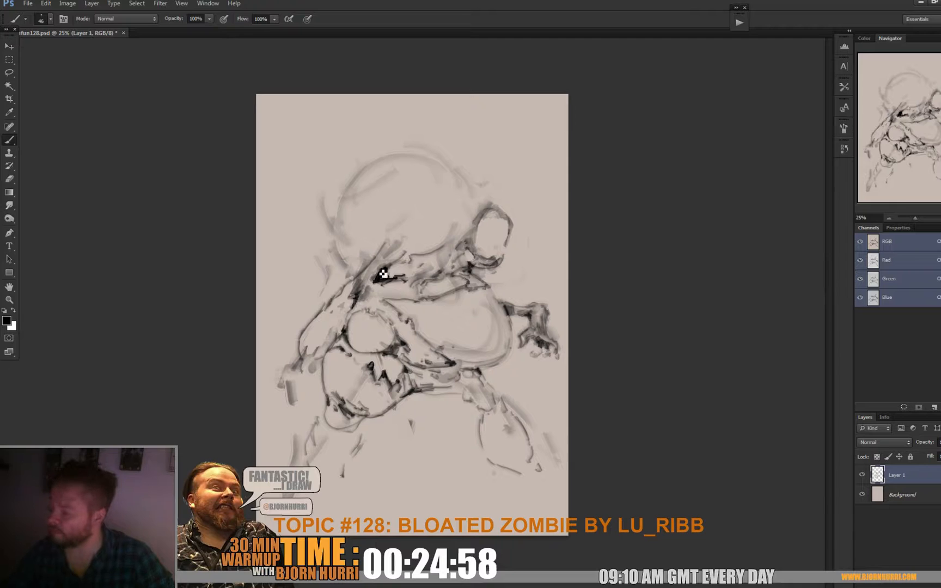
Erase the rough strokes along the long hanging arm, and redraw its outline down to a hand with fingers.
key(e)
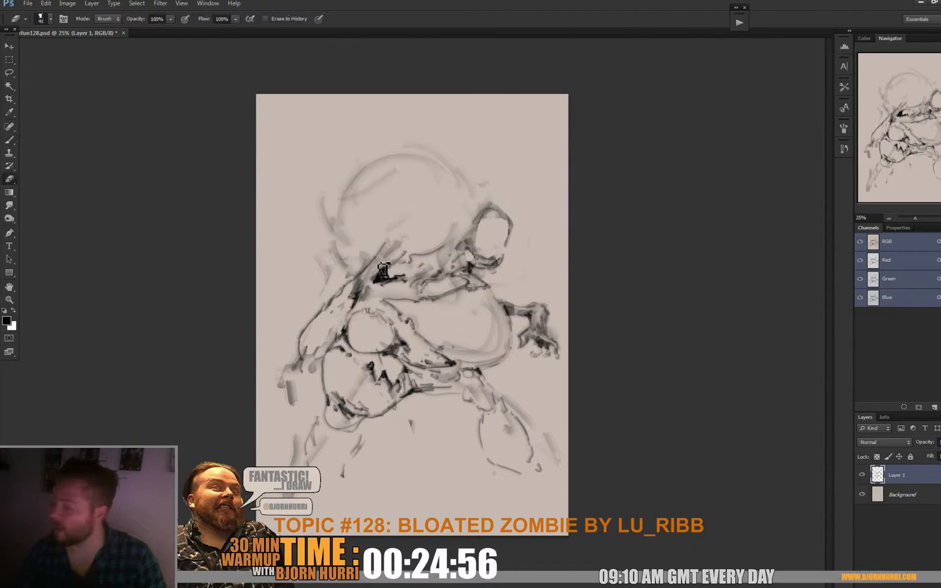
mouse_move(386, 265)
mouse_down()
mouse_move(411, 253)
mouse_move(390, 256)
mouse_move(325, 351)
mouse_move(311, 348)
mouse_move(301, 398)
mouse_move(288, 374)
mouse_move(279, 395)
mouse_move(324, 388)
mouse_move(326, 369)
mouse_move(304, 381)
mouse_up()
key(b)
mouse_move(309, 334)
mouse_down()
mouse_move(302, 375)
mouse_move(310, 390)
mouse_up()
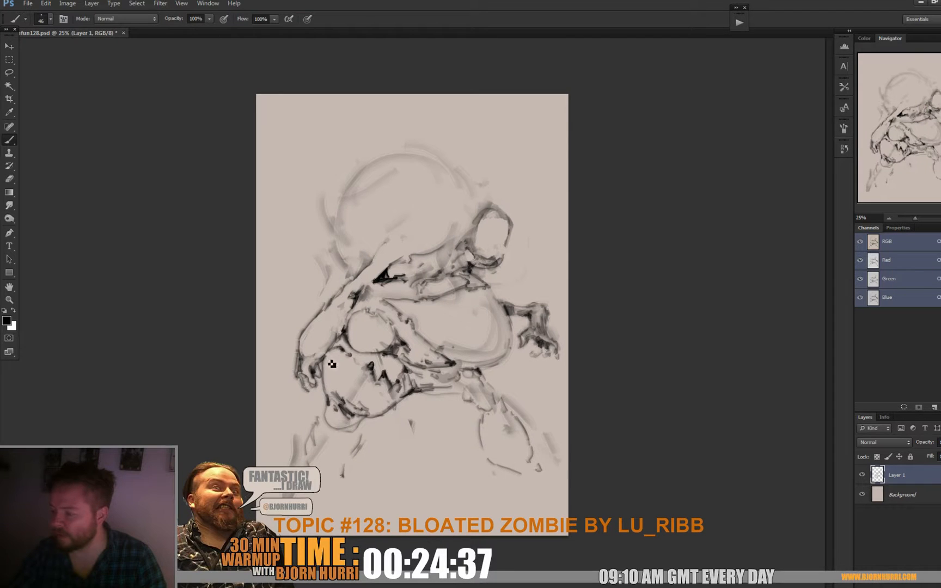
Set the eraser size to 27 px and refine the fingers of the long arm's hand.
right_click(330, 363)
key(Escape)
key(e)
right_click(314, 382)
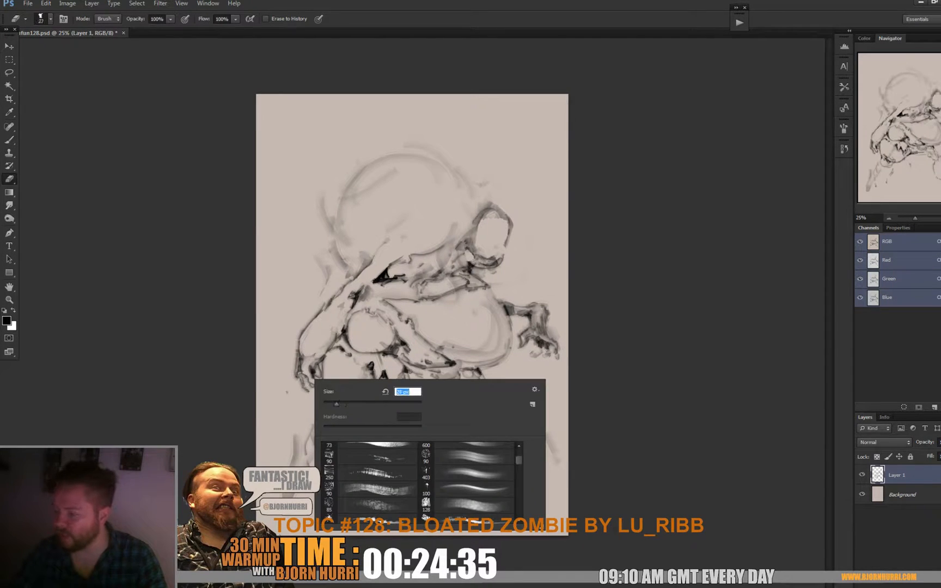
key(Escape)
key(b)
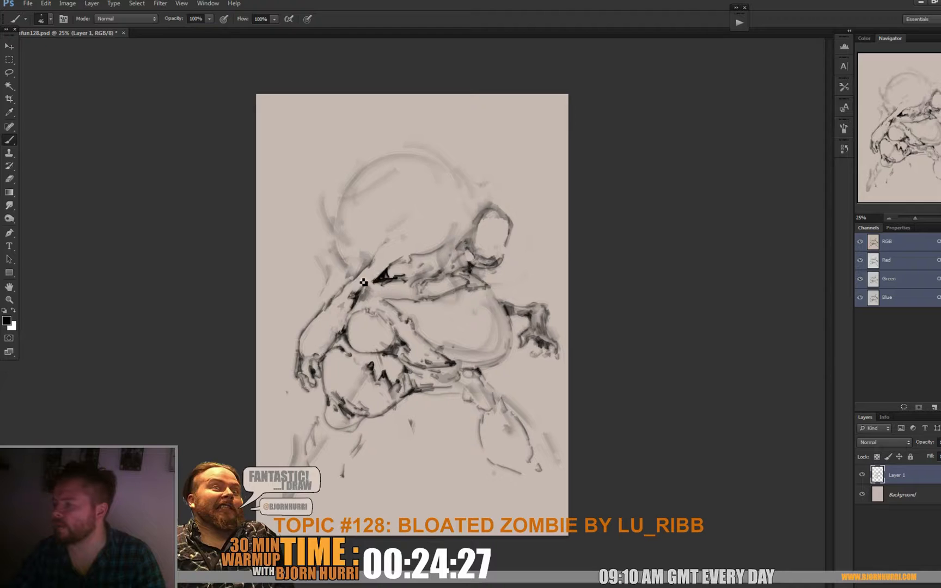
Clean up the top of the long arm's shoulder, and draw a firmer outline around the large round hump.
key(e)
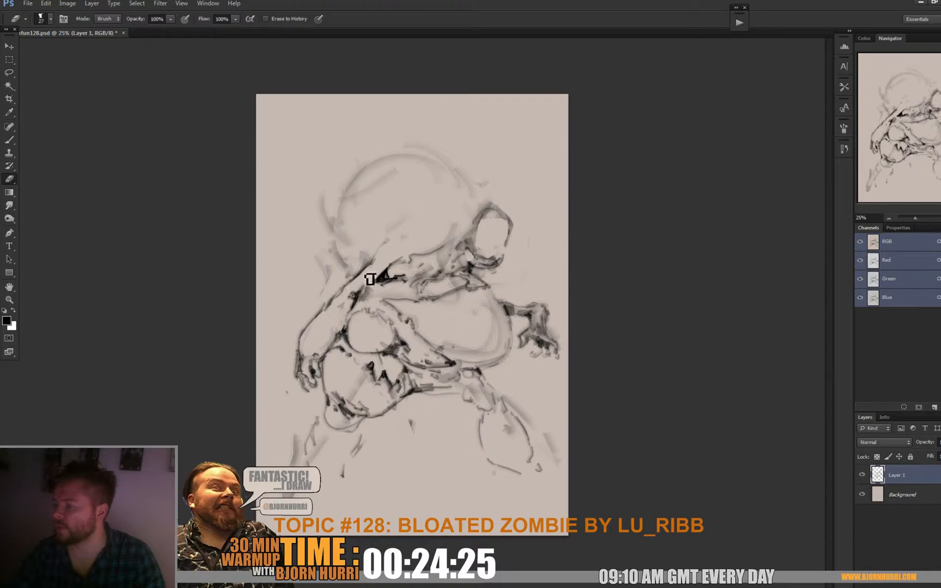
key(b)
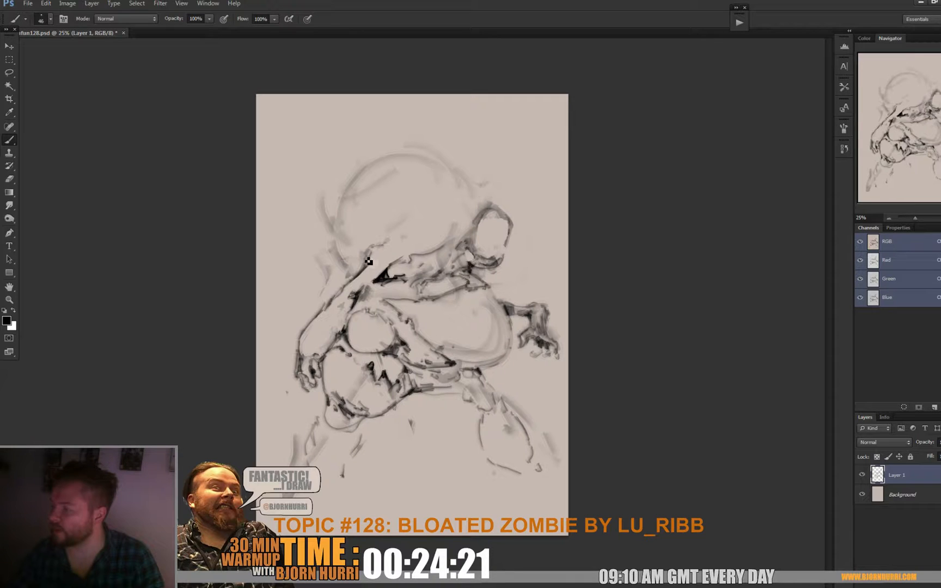
mouse_move(329, 258)
mouse_down()
mouse_move(355, 189)
mouse_move(379, 168)
mouse_move(470, 170)
mouse_move(424, 147)
mouse_move(400, 159)
mouse_move(466, 179)
mouse_move(485, 212)
mouse_up()
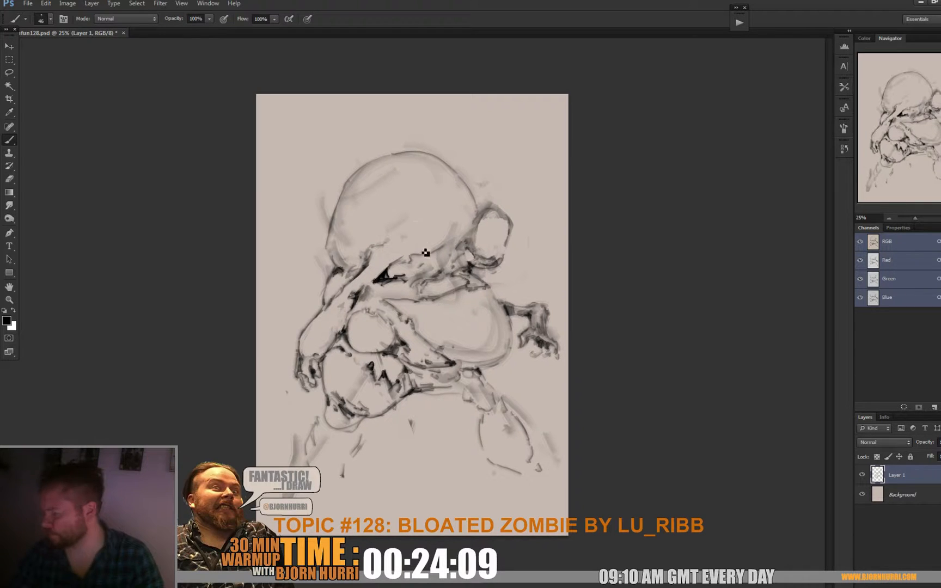
Flip the whole canvas horizontally.
click(67, 3)
mouse_move(139, 96)
click(212, 137)
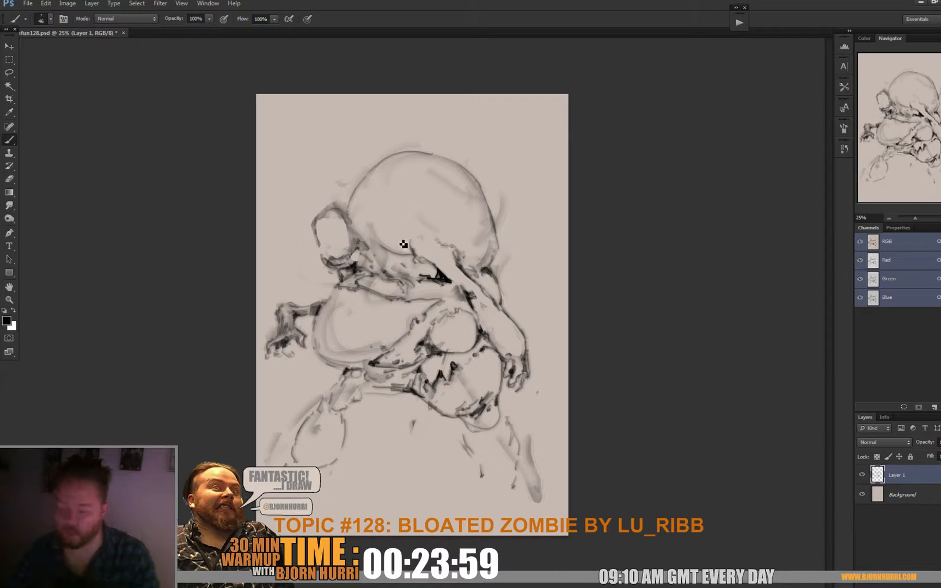
Trim the small head's thick outline with the eraser, and sketch its eyes, nose and mouth.
key(e)
mouse_move(355, 259)
mouse_down()
mouse_move(332, 262)
mouse_move(348, 252)
mouse_move(345, 217)
mouse_move(328, 227)
mouse_move(336, 202)
mouse_move(317, 228)
mouse_up()
key(b)
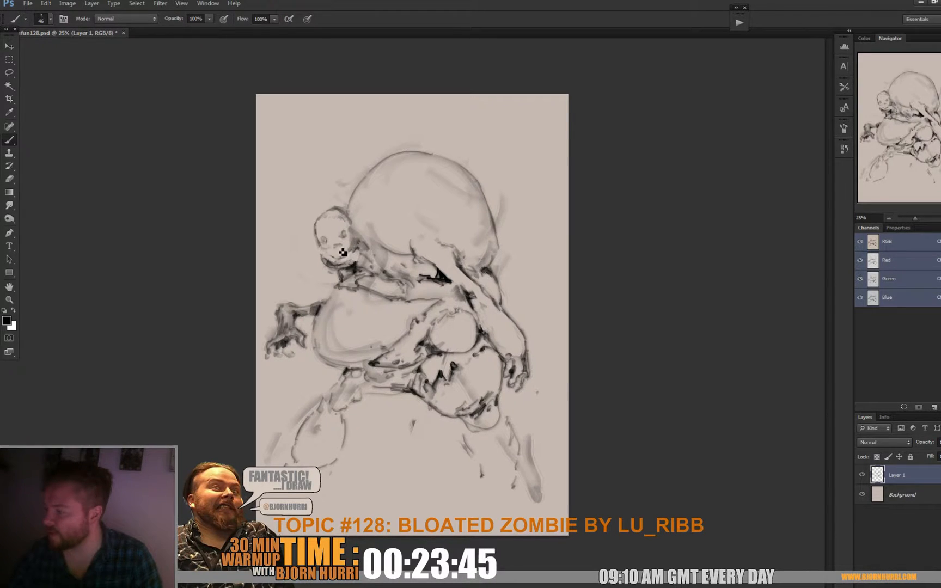
key(e)
key(b)
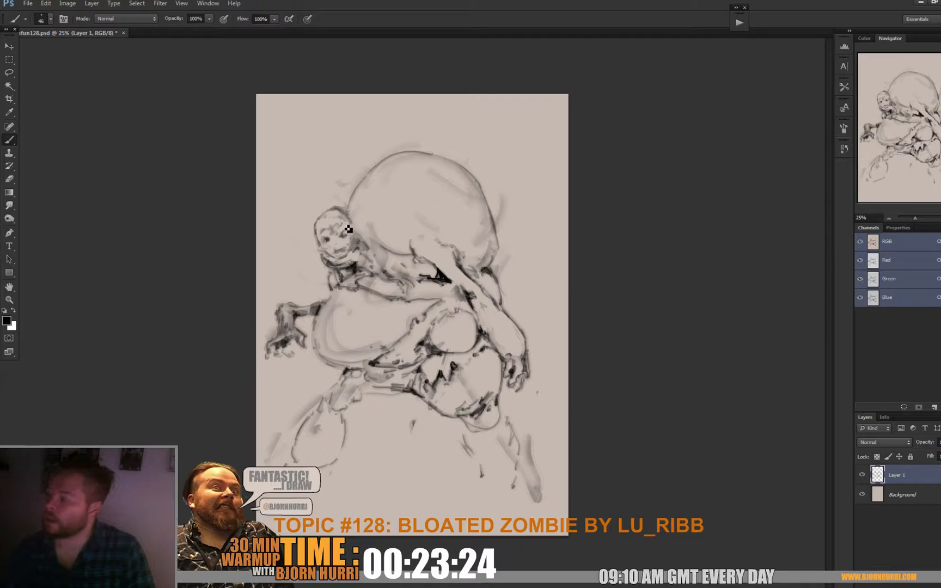
Refine the hump's outline and the shoulder edge beneath it, and add wrinkle and texture strokes along the hump's rear side.
key(e)
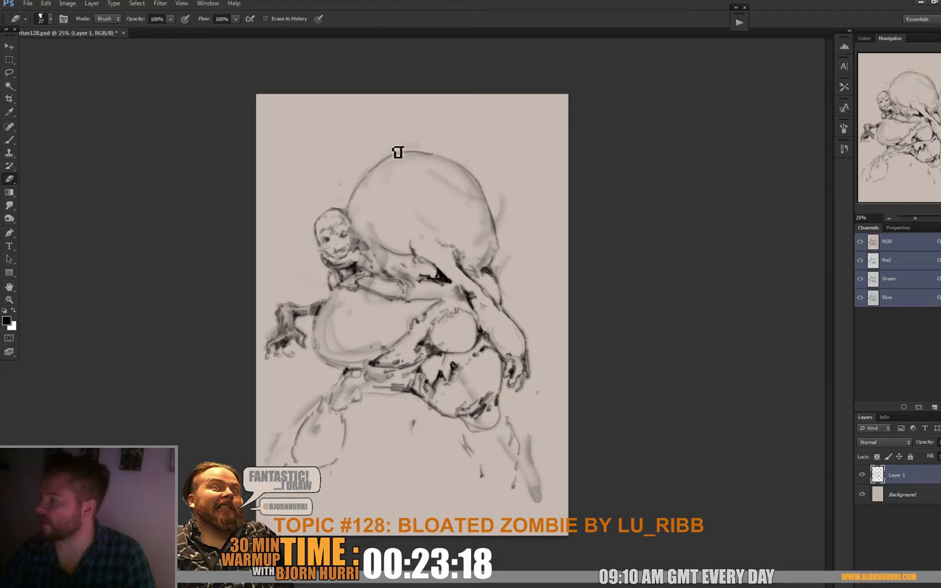
key(b)
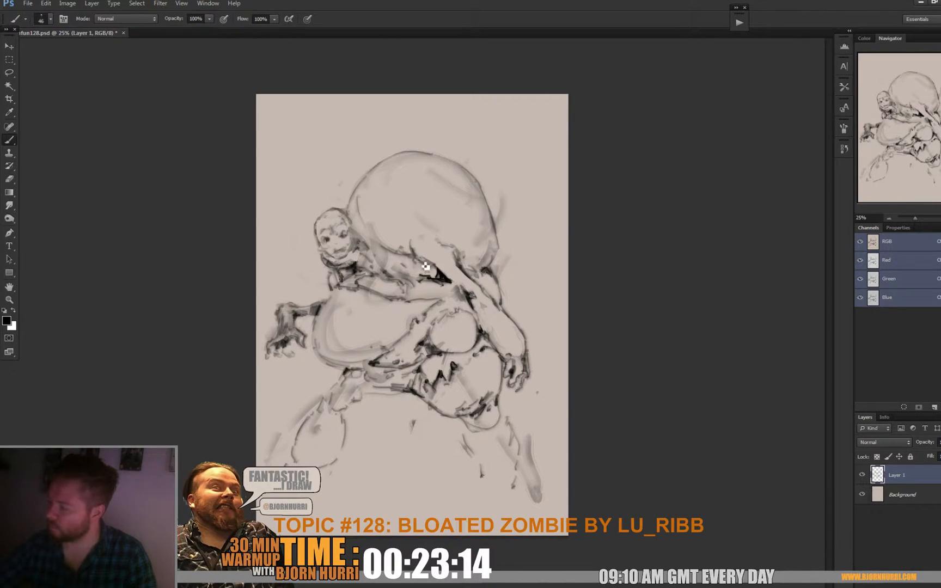
key(e)
drag(412, 248, 452, 279)
key(b)
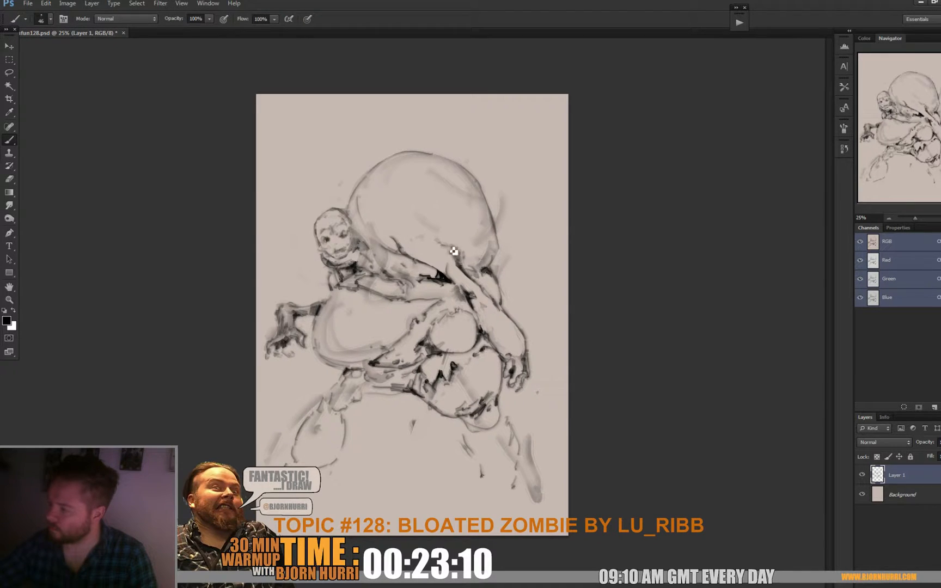
drag(446, 210, 439, 218)
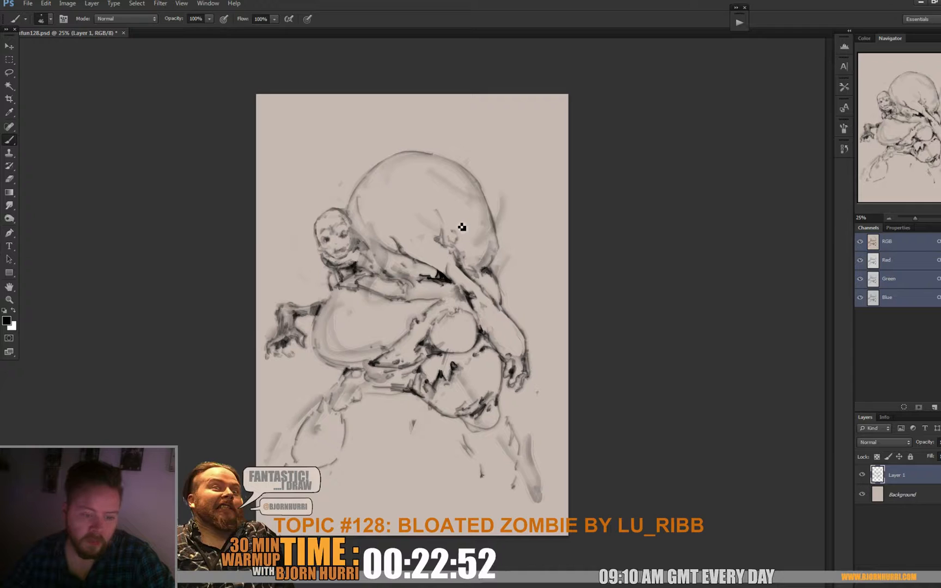
mouse_move(480, 272)
mouse_down()
mouse_move(489, 230)
mouse_move(491, 244)
mouse_move(501, 235)
mouse_move(491, 216)
mouse_move(498, 233)
mouse_move(480, 237)
mouse_move(476, 227)
mouse_move(471, 261)
mouse_move(463, 240)
mouse_move(476, 203)
mouse_move(488, 218)
mouse_up()
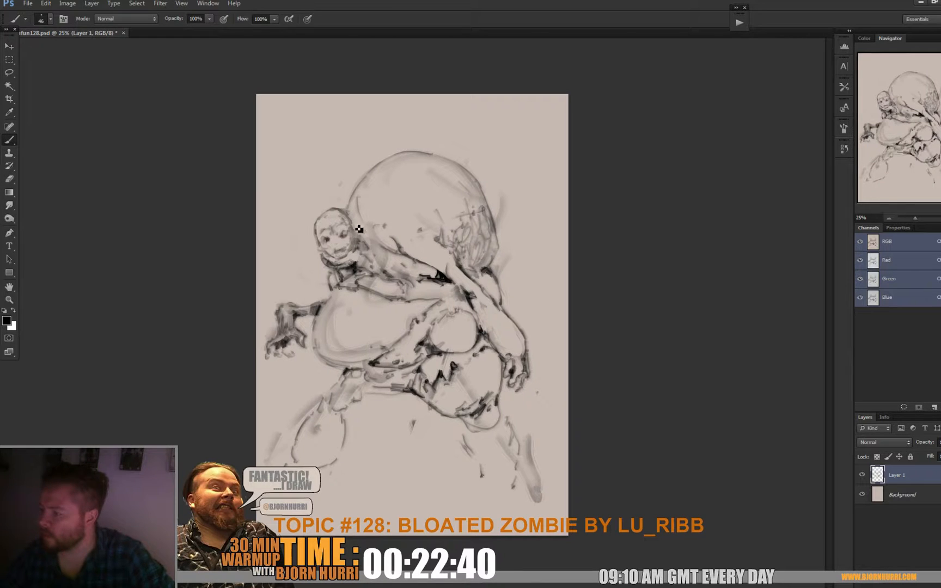
Rework the small head with eraser and brush, widening the skull and jaw and giving the face a dark open mouth.
key(e)
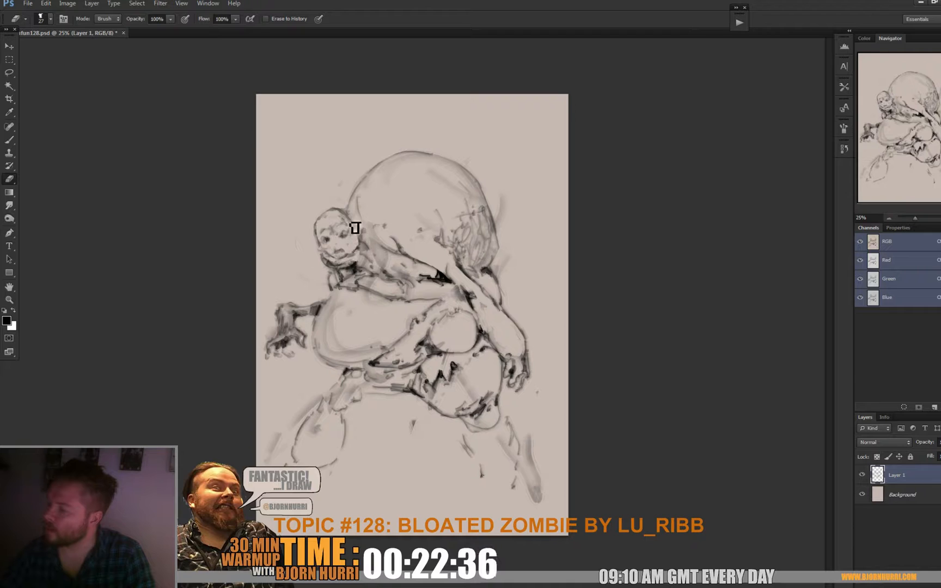
key(b)
key(e)
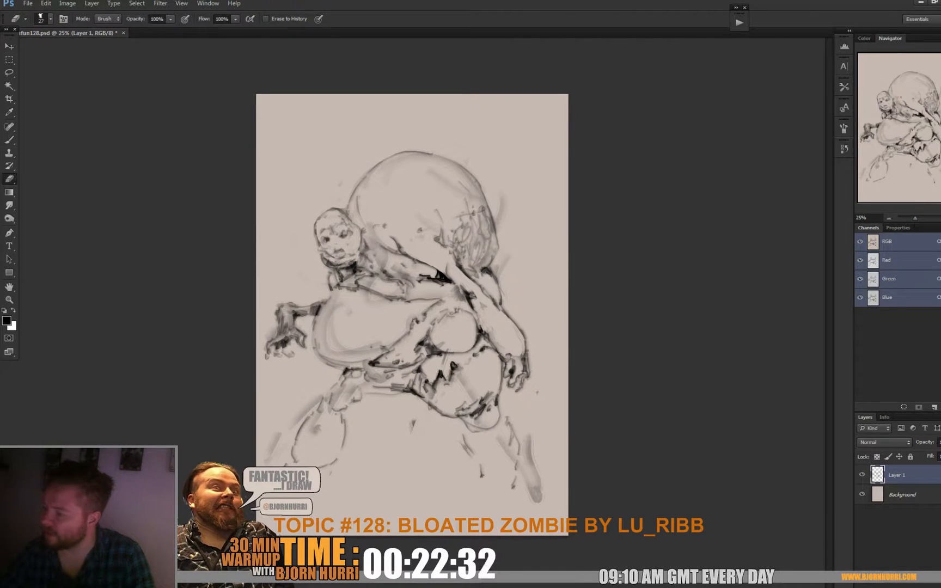
key(b)
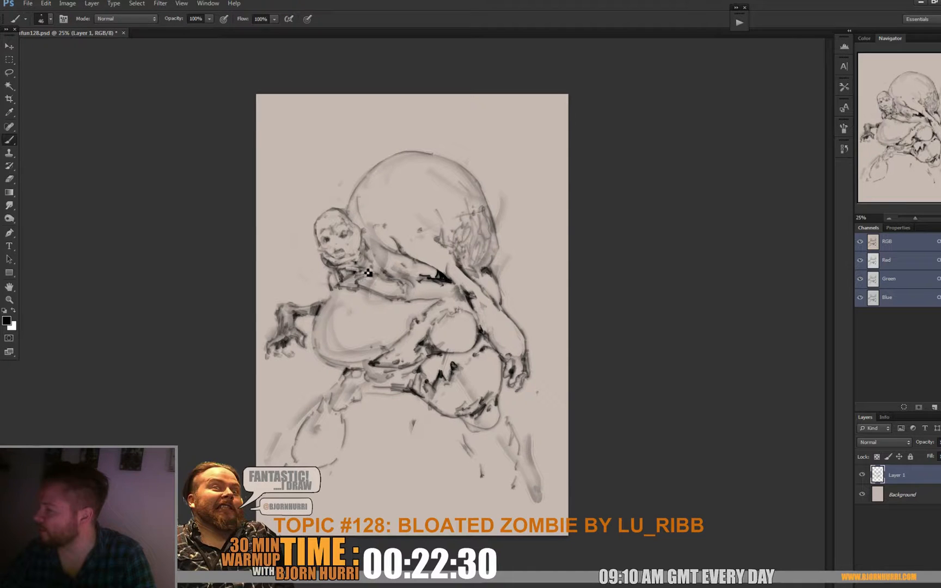
key(e)
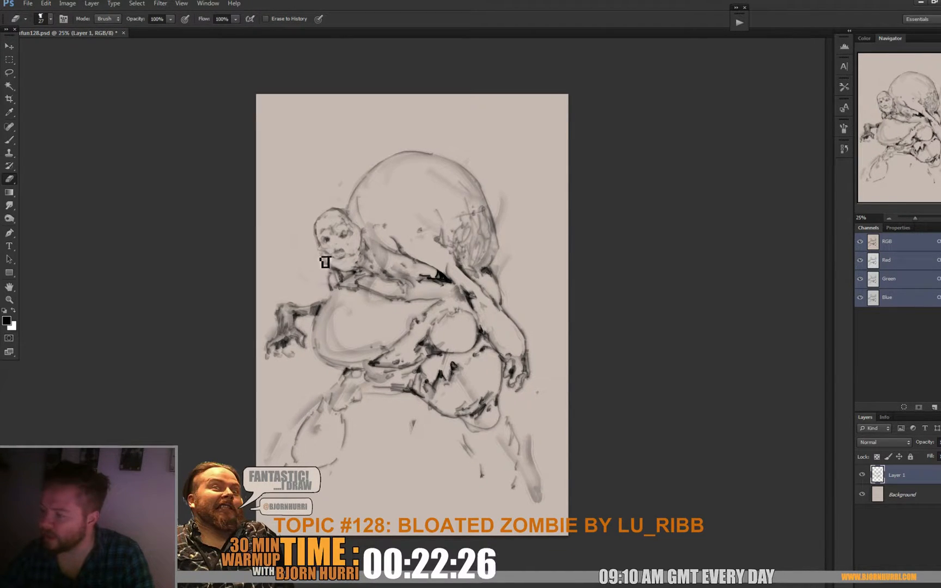
key(b)
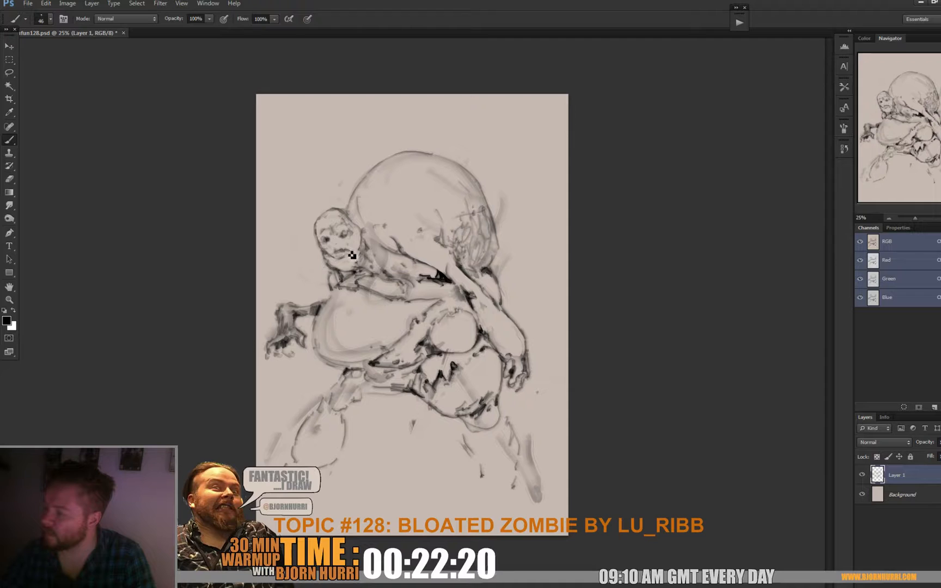
key(e)
key(b)
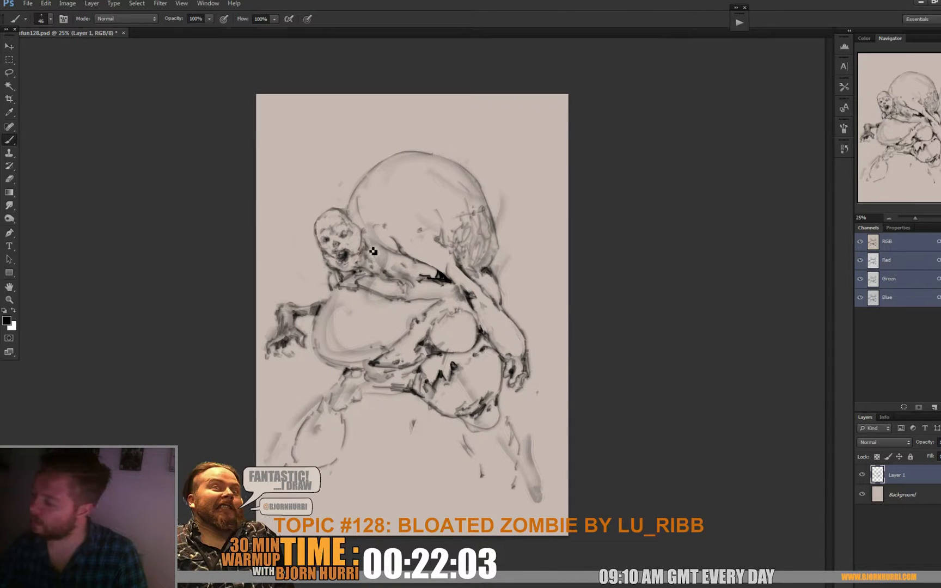
Draw neck folds joining the head to the hump, and add texture marks and darker accents over the hump and belly.
key(e)
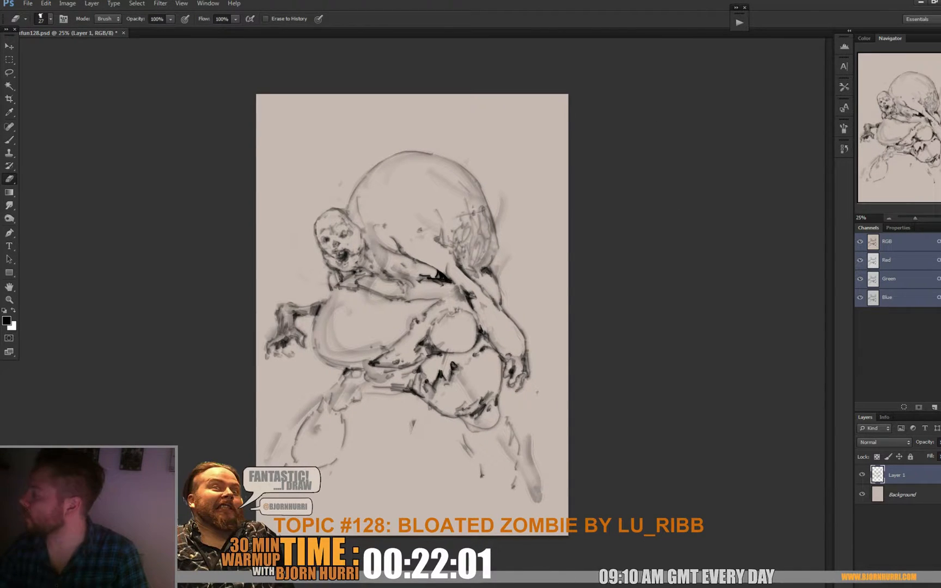
key(b)
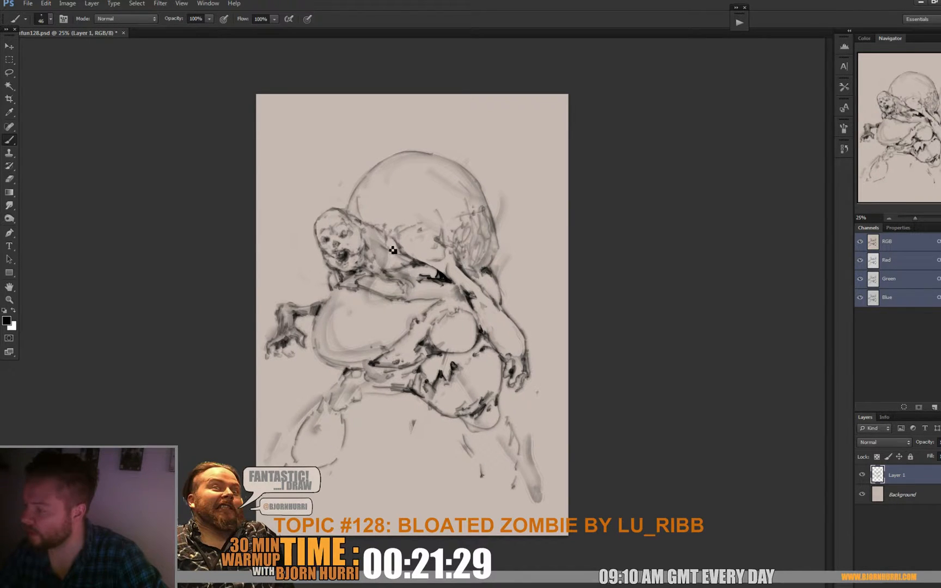
drag(365, 220, 391, 228)
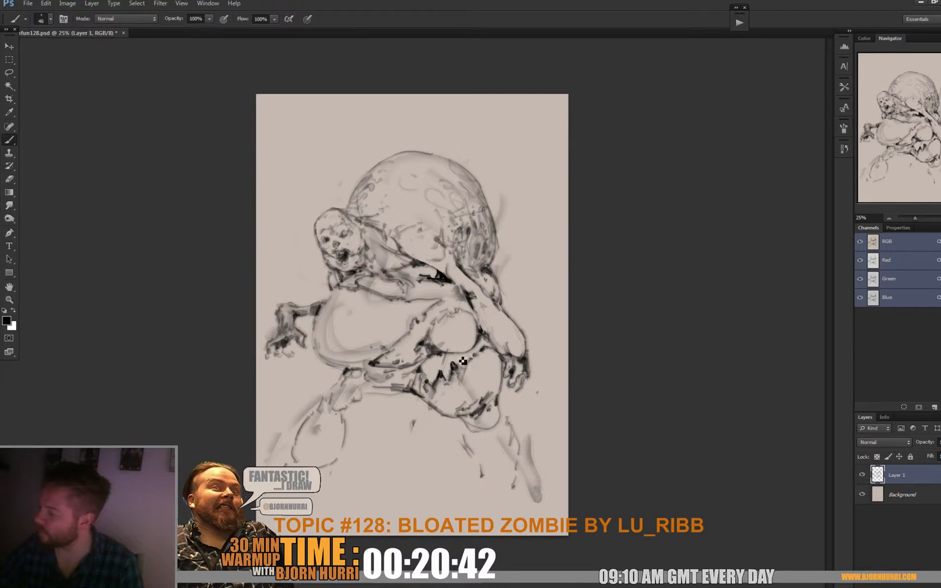
drag(457, 360, 458, 358)
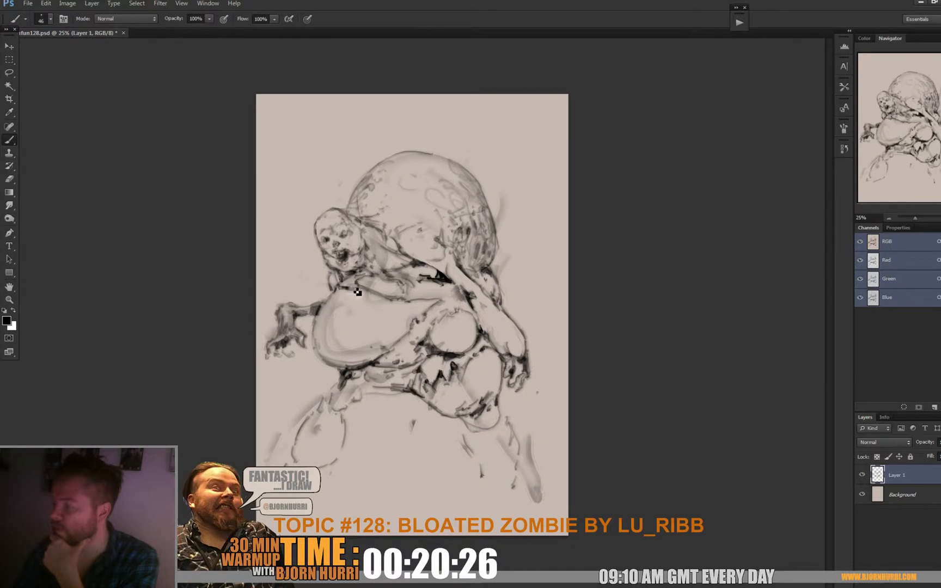
Set the brush size to 33 px and darken the crease between the upper arm and the large belly.
right_click(397, 297)
drag(506, 308, 480, 308)
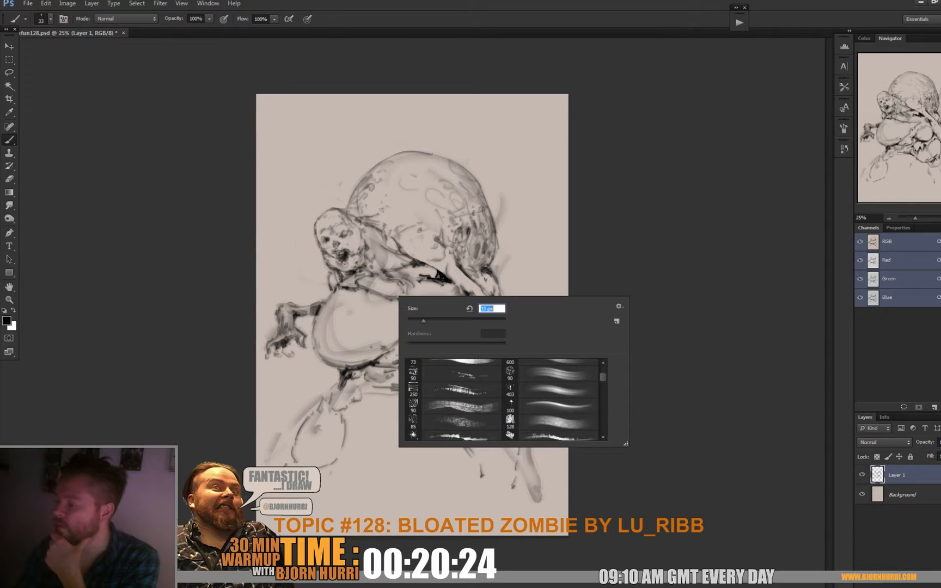
key(Return)
drag(365, 292, 403, 297)
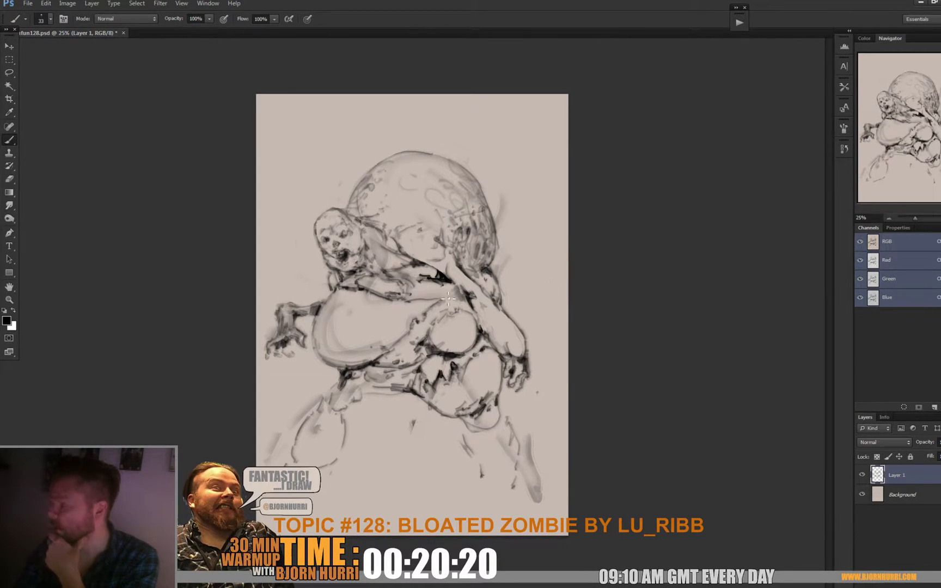
mouse_move(438, 305)
mouse_down()
mouse_move(424, 304)
mouse_move(438, 308)
mouse_up()
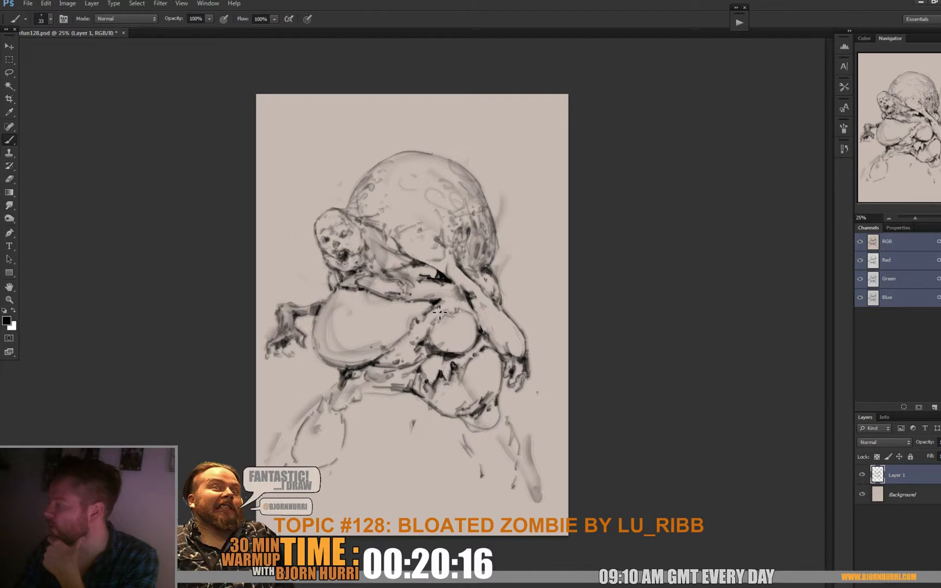
drag(449, 301, 449, 307)
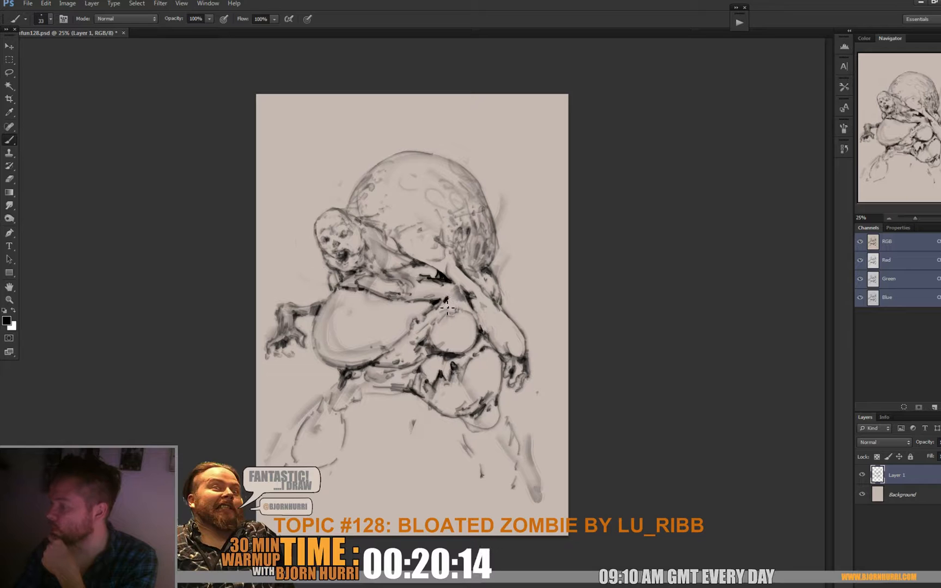
Set the brush size to 69 px and shade the hollow between the arms, above the round chest lump.
right_click(456, 296)
text(69)
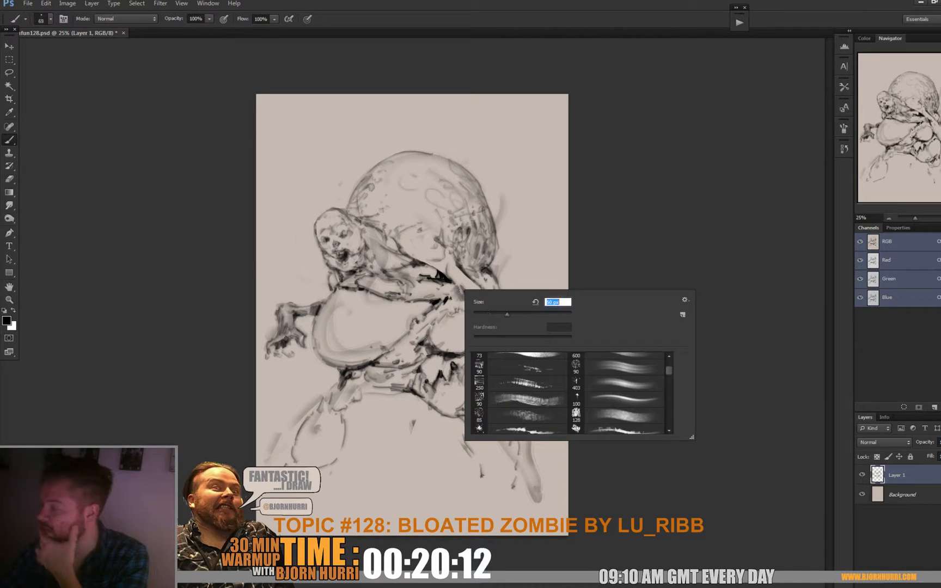
key(Return)
mouse_move(449, 301)
mouse_down()
mouse_move(451, 293)
mouse_move(463, 312)
mouse_up()
Set the brush size to 37 px and define the bulge at the hip beneath the hanging arm.
right_click(464, 313)
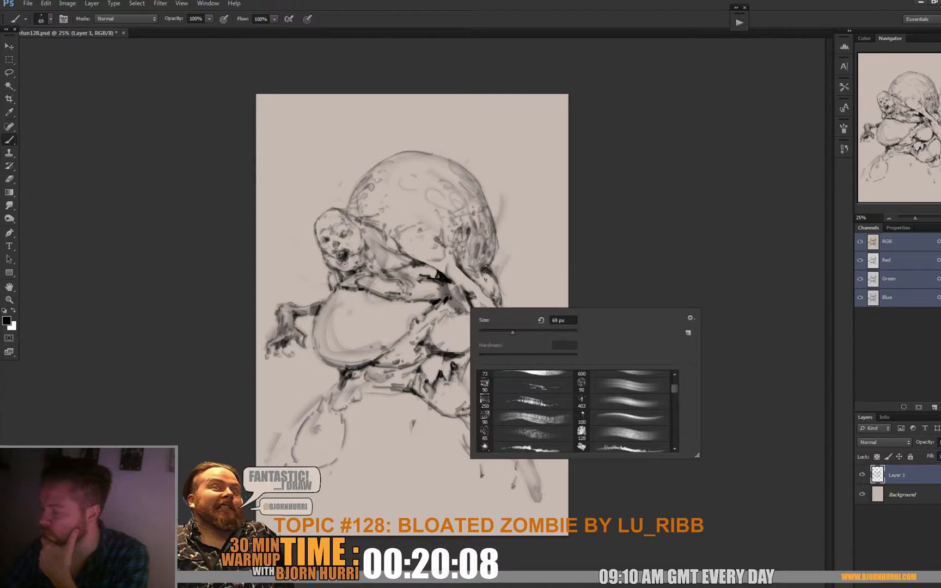
key(Return)
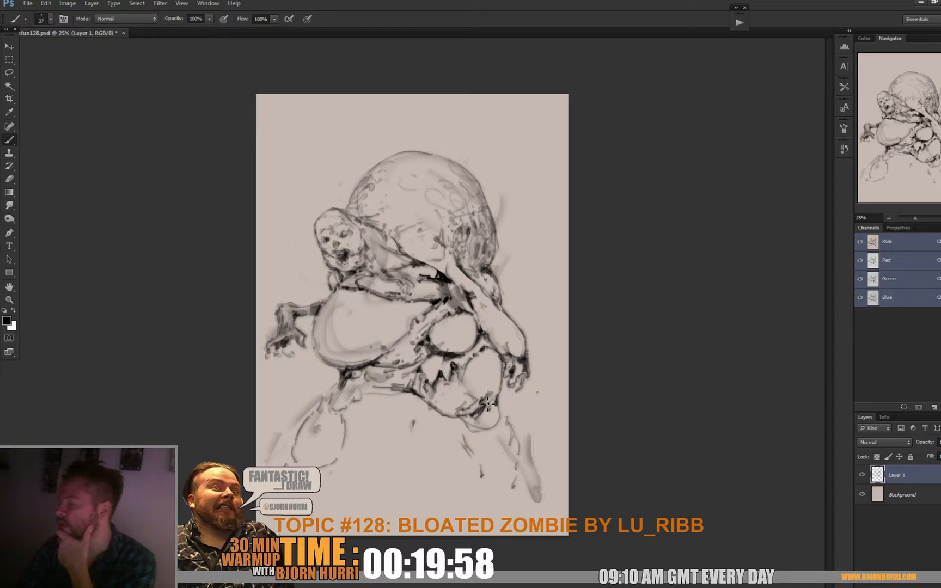
mouse_move(484, 402)
mouse_down()
mouse_move(502, 397)
mouse_move(501, 364)
mouse_up()
right_click(475, 340)
click(465, 353)
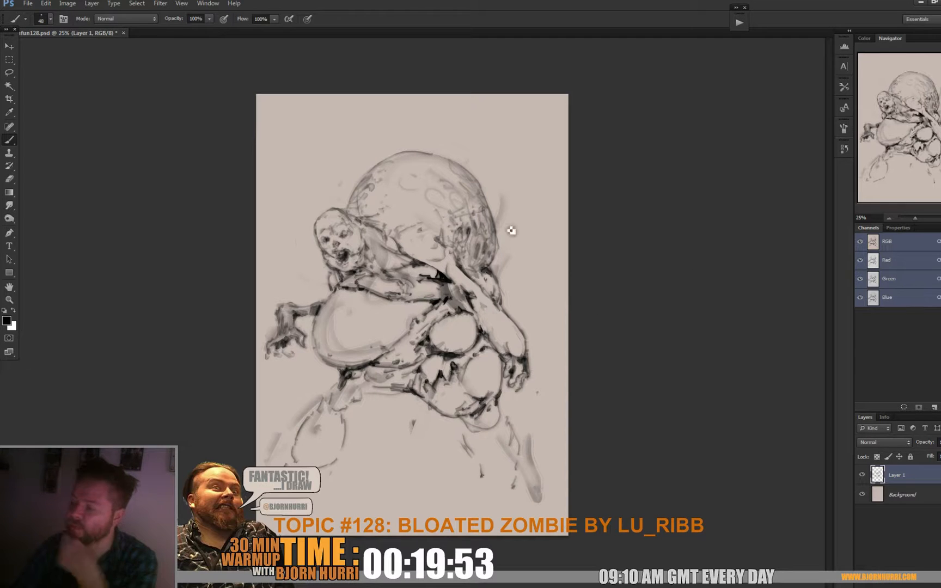
Enlarge the eraser to 99 px and clean the loose construction lines out of the large belly.
key(e)
right_click(328, 318)
click(340, 308)
mouse_move(337, 307)
mouse_down()
mouse_move(328, 328)
mouse_move(352, 350)
mouse_move(332, 342)
mouse_move(385, 344)
mouse_up()
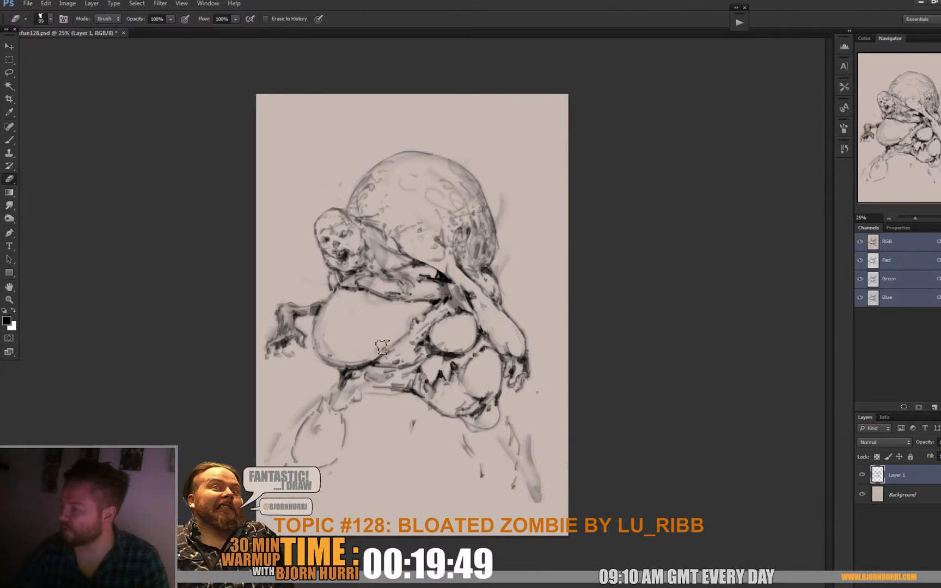
Brush in the outline of the lower leg on the drawing's right side, from the knee down to the foot.
key(b)
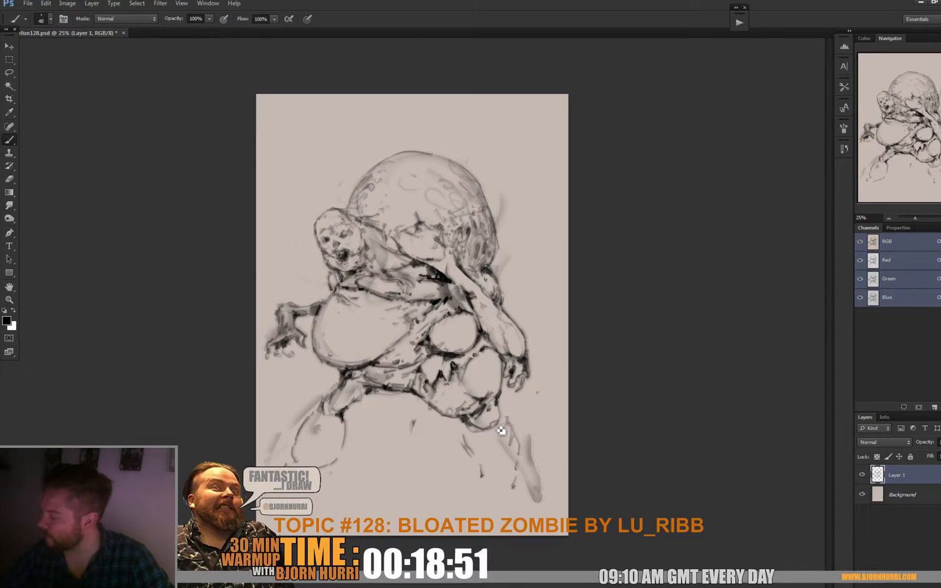
drag(478, 436, 468, 423)
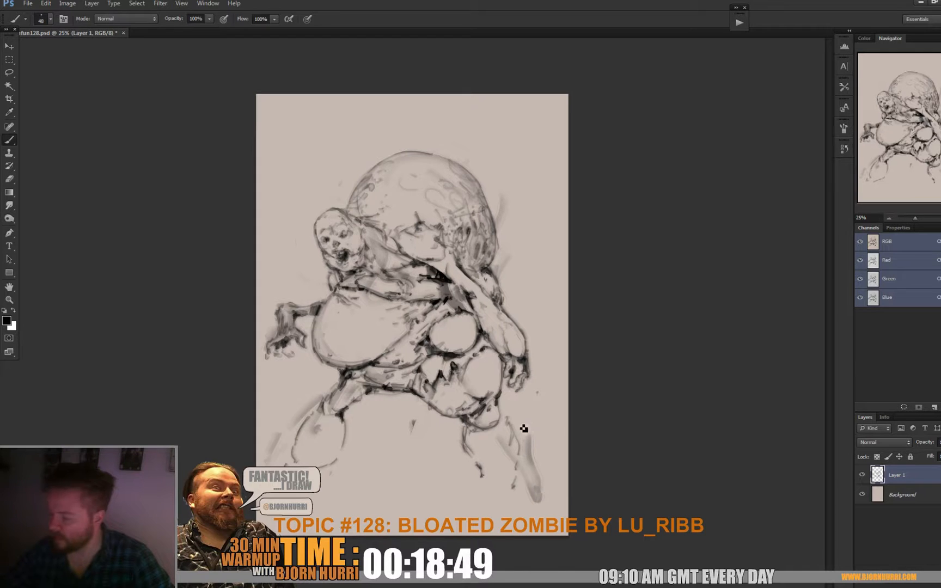
drag(500, 500, 492, 497)
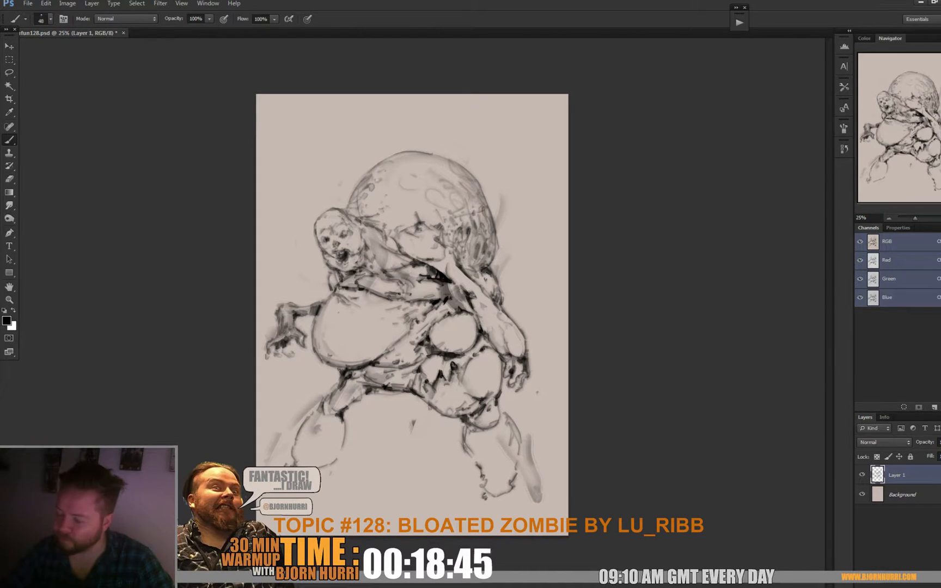
Draw a pointed hanging shape between the legs and add dark creases along the underside of the belly.
drag(448, 382, 416, 399)
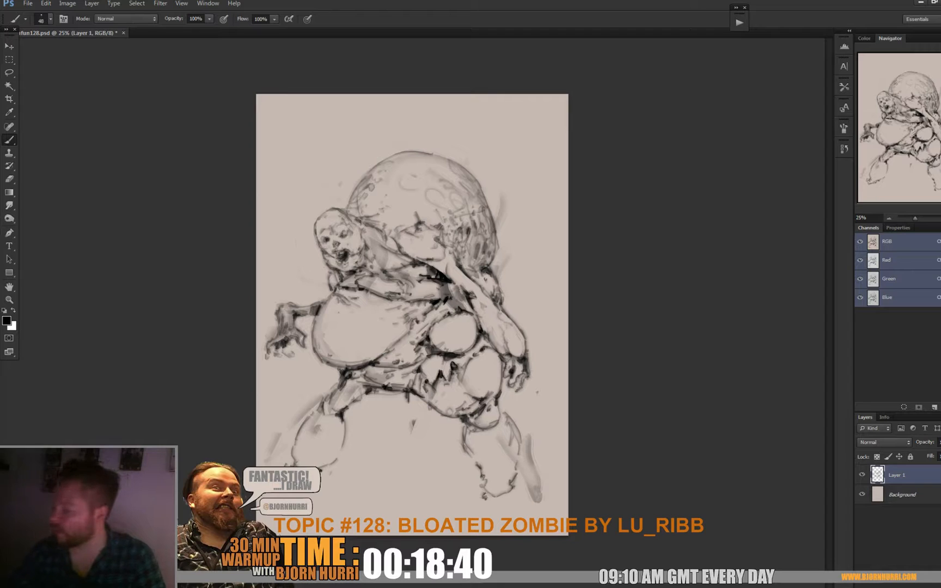
drag(404, 386, 405, 415)
mouse_move(421, 375)
mouse_down()
mouse_move(407, 395)
mouse_move(416, 381)
mouse_move(416, 391)
mouse_up()
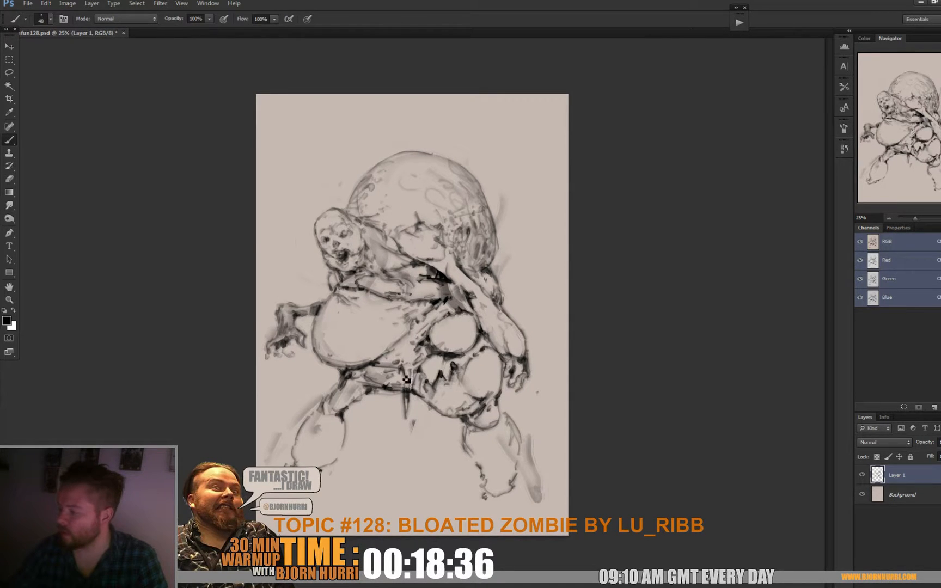
mouse_move(380, 358)
mouse_down()
mouse_move(360, 368)
mouse_move(383, 353)
mouse_move(368, 353)
mouse_up()
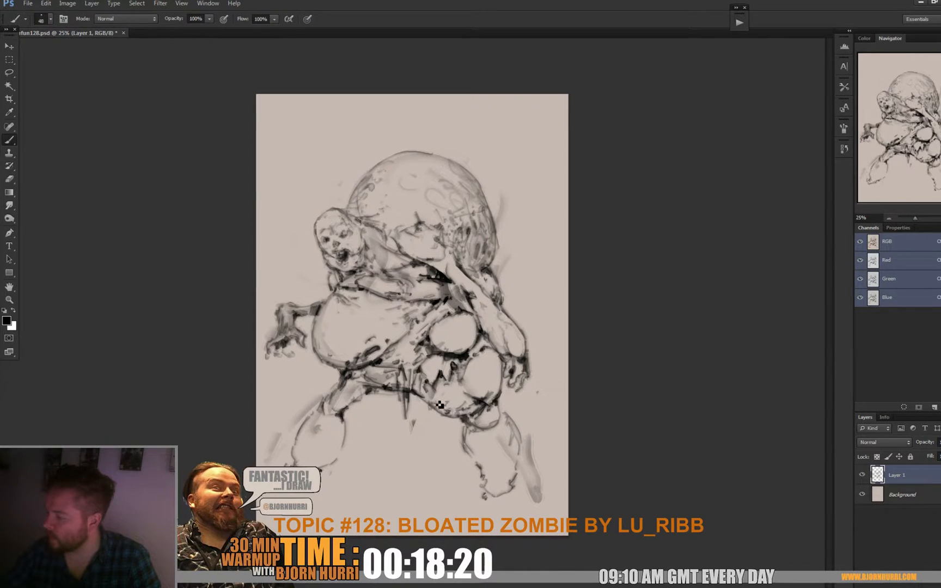
Set the eraser size to 22 px and rework the knee of the drawing's left leg with eraser and brush.
key(e)
right_click(407, 393)
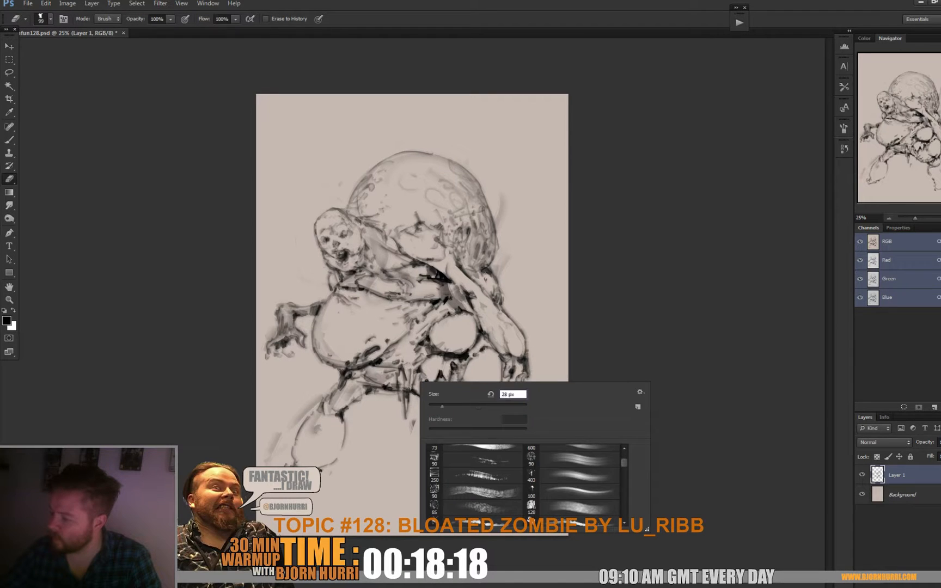
text(22)
key(Return)
key(b)
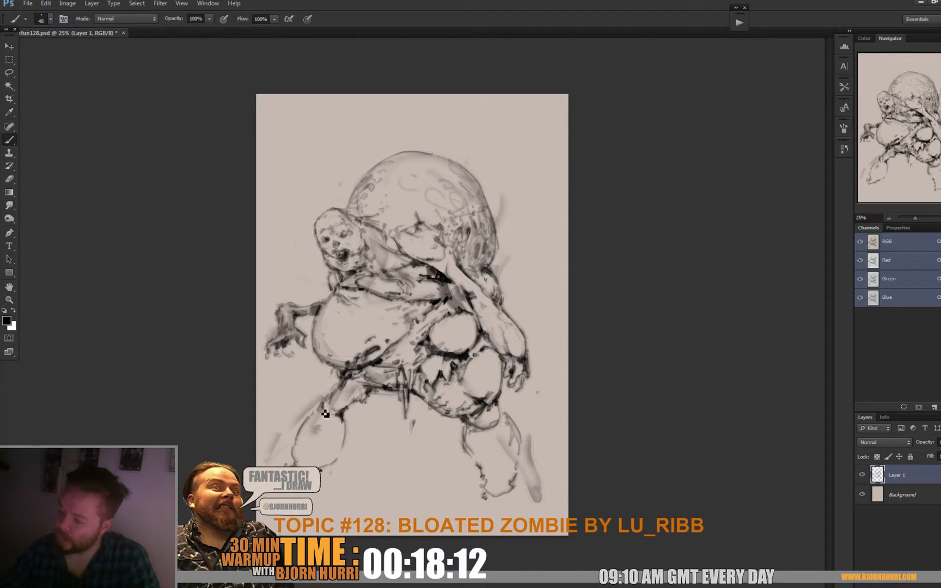
mouse_move(336, 426)
mouse_down()
mouse_move(351, 434)
mouse_move(336, 434)
mouse_up()
key(e)
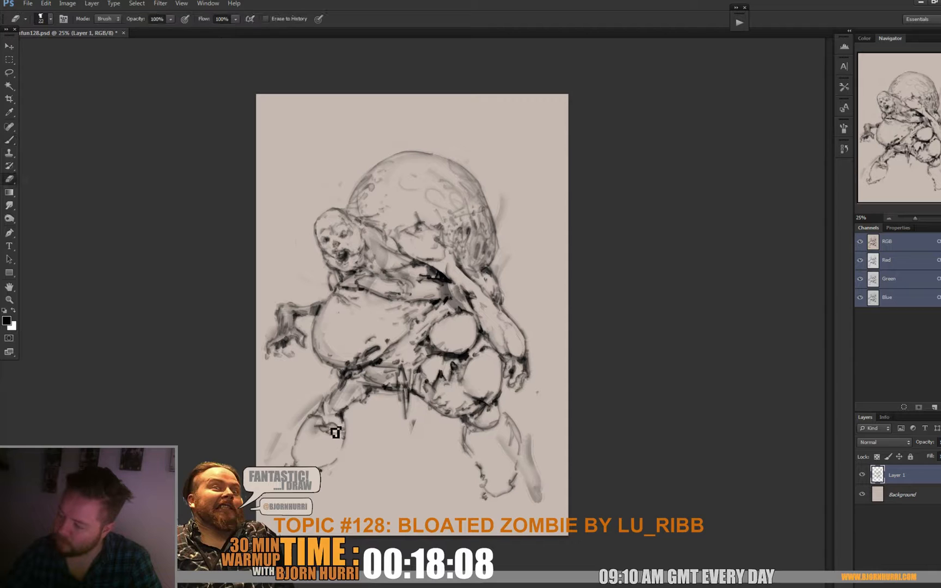
Darken the calf and foot of the right-hand leg, and deepen the shadow where the hanging arm meets the chest.
key(b)
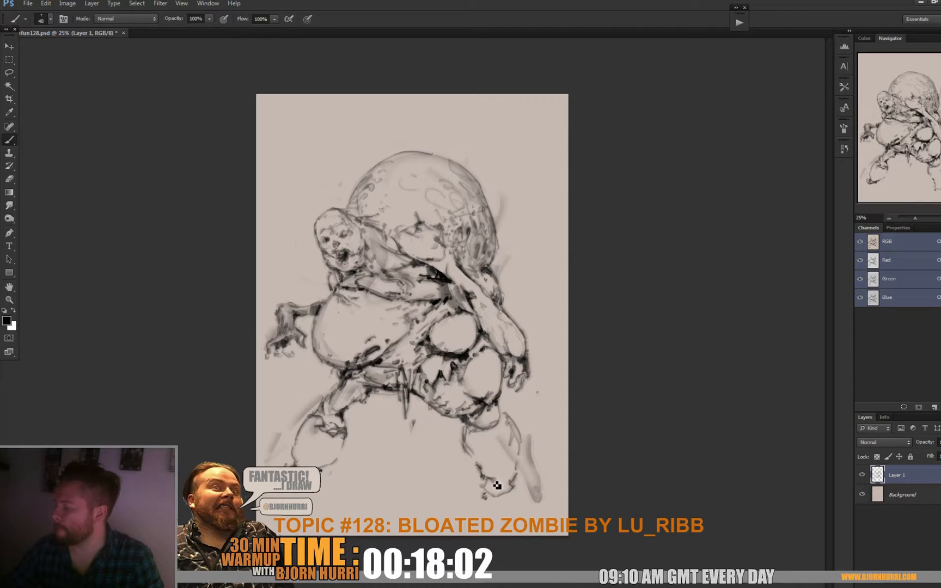
drag(510, 478, 523, 450)
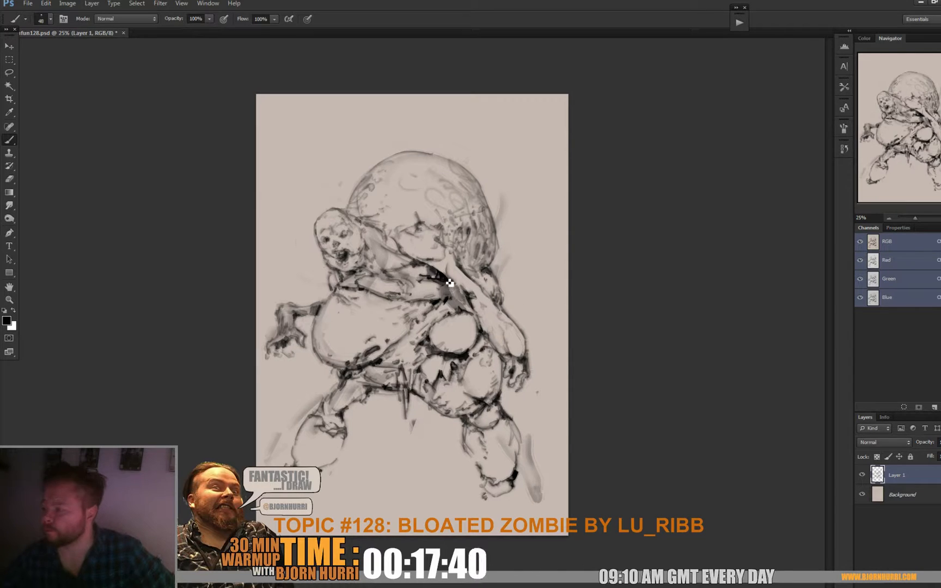
mouse_move(447, 280)
mouse_down()
mouse_move(476, 307)
mouse_move(465, 286)
mouse_up()
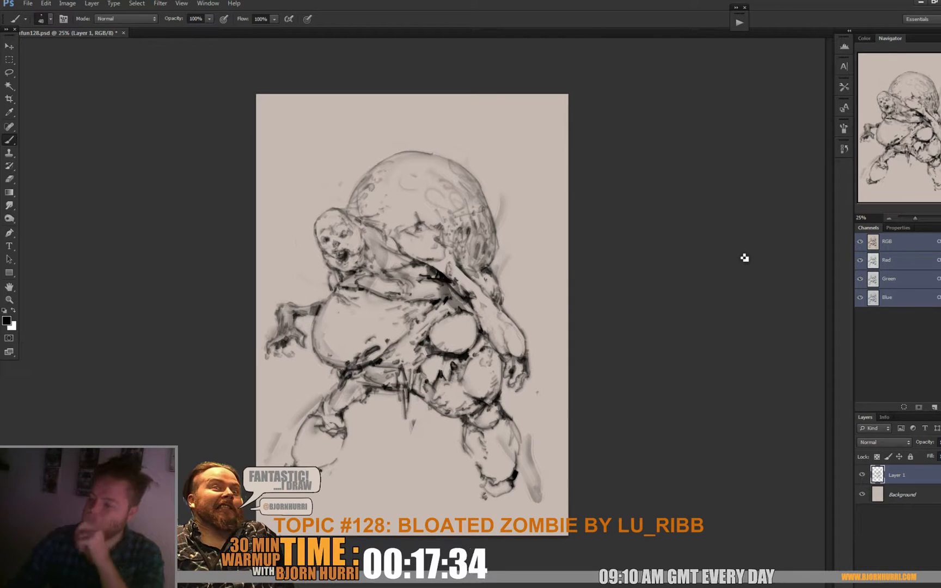
Refine the outstretched clawed hand with eraser and brush, reshaping its fingers.
key(e)
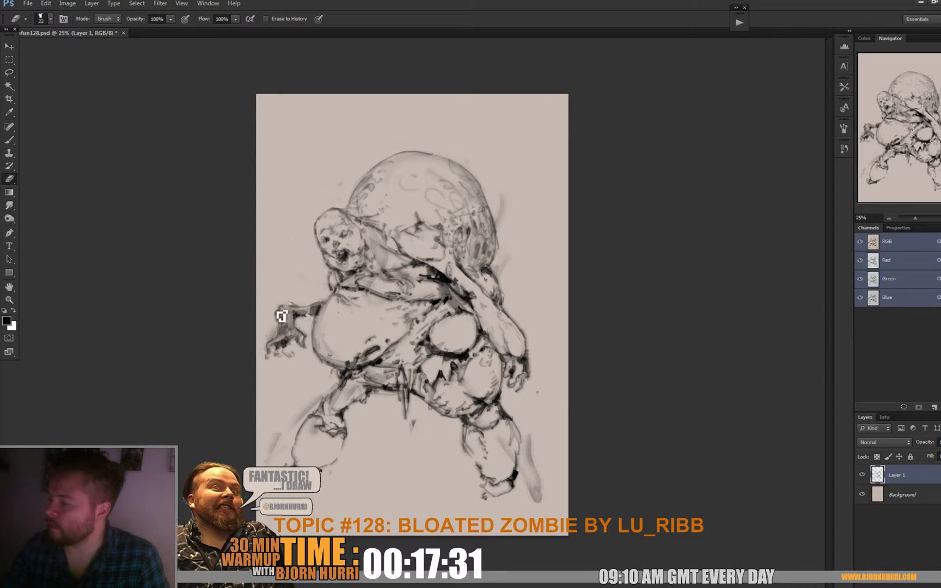
key(b)
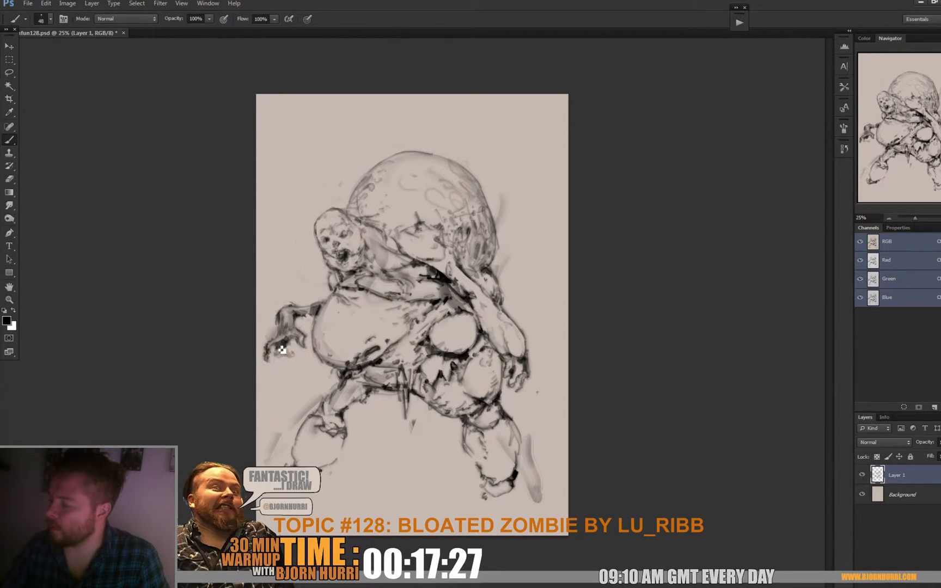
drag(280, 351, 276, 341)
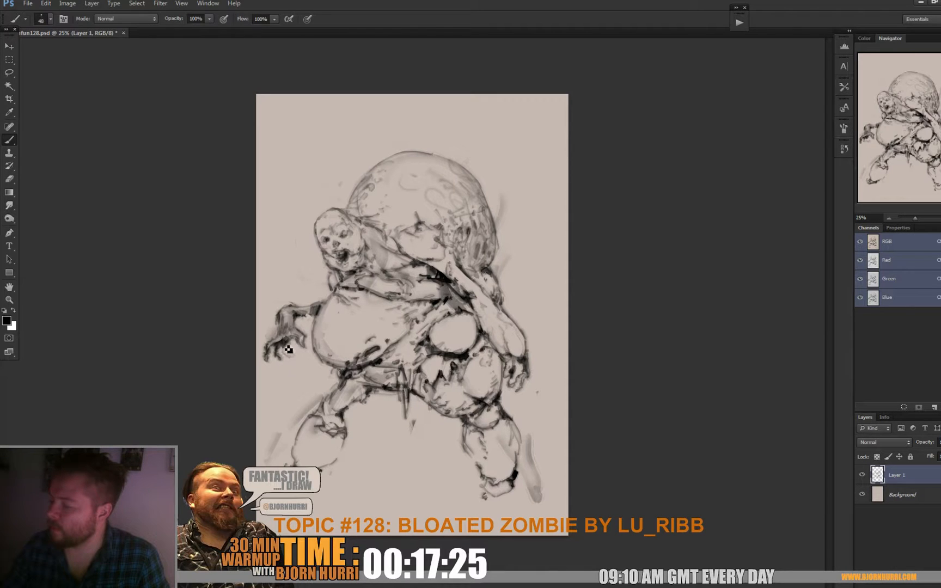
Flip the whole canvas horizontally, and paste a merged copy of the drawing as a new layer.
click(69, 4)
mouse_move(136, 95)
click(218, 134)
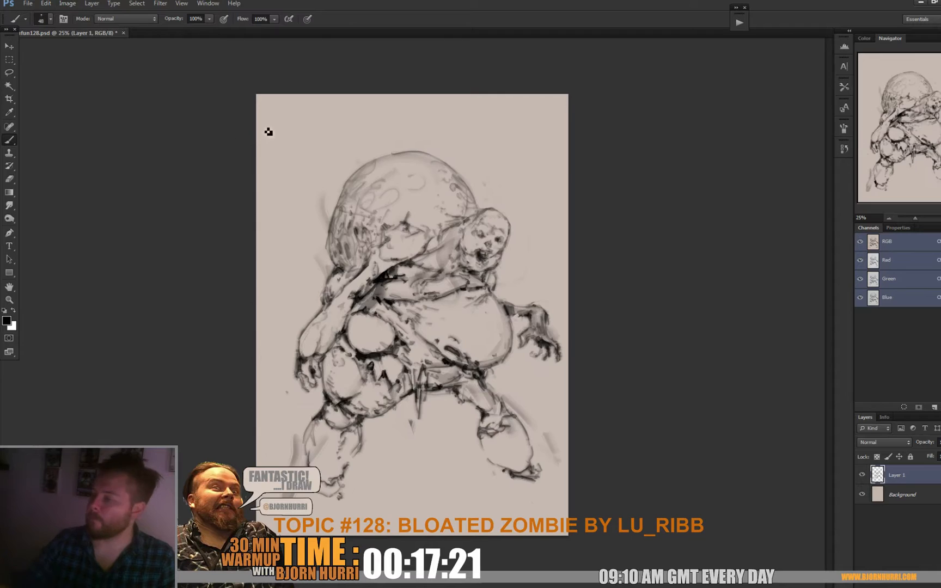
key(ctrl+a)
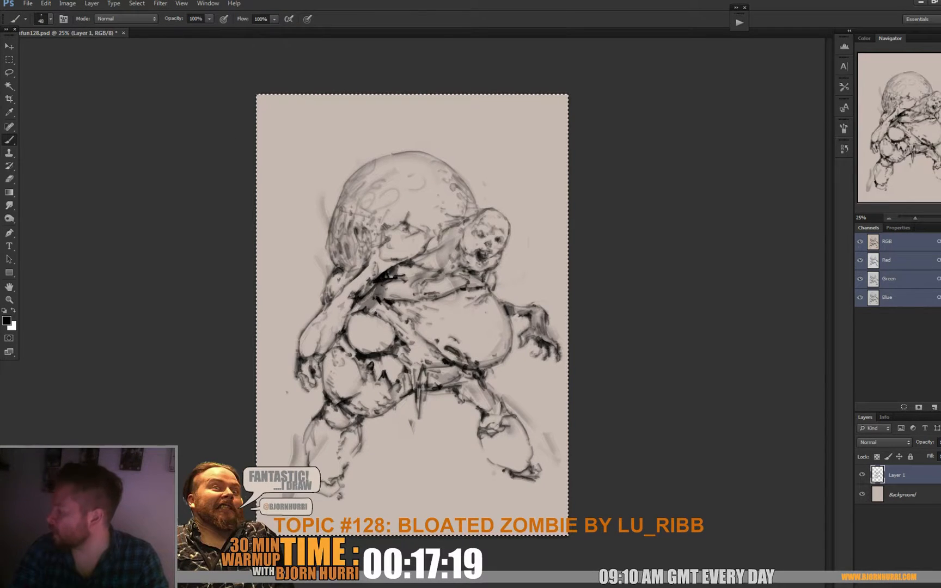
key(ctrl+shift+c)
key(ctrl+v)
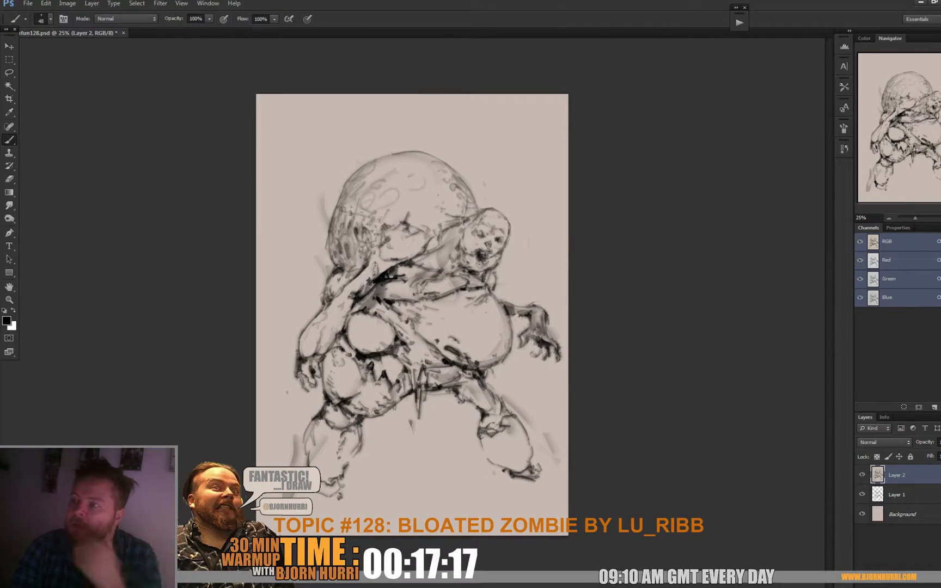
Open the merged layer in Liquify and push the small head and outstretched hand outward with the 301 brush.
click(159, 3)
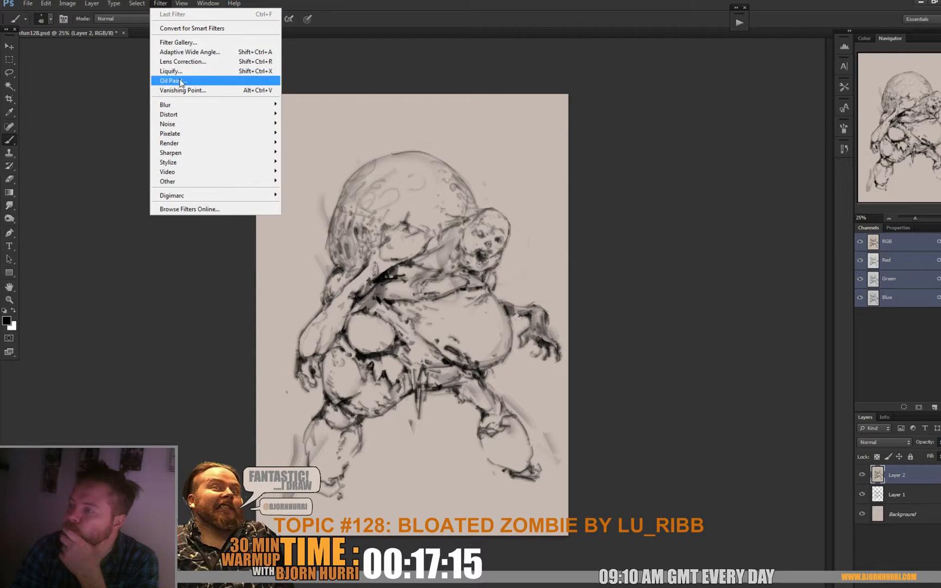
click(180, 72)
mouse_move(490, 234)
mouse_down()
mouse_move(493, 215)
mouse_move(494, 223)
mouse_move(513, 218)
mouse_move(492, 247)
mouse_move(491, 223)
mouse_move(490, 249)
mouse_move(482, 237)
mouse_move(489, 245)
mouse_move(491, 234)
mouse_move(467, 220)
mouse_move(468, 230)
mouse_move(353, 314)
mouse_move(318, 291)
mouse_move(344, 262)
mouse_move(388, 261)
mouse_move(419, 231)
mouse_move(405, 223)
mouse_move(410, 236)
mouse_move(407, 226)
mouse_move(433, 223)
mouse_move(406, 218)
mouse_move(428, 230)
mouse_move(405, 219)
mouse_move(431, 215)
mouse_move(428, 194)
mouse_move(447, 209)
mouse_move(481, 179)
mouse_move(507, 223)
mouse_up()
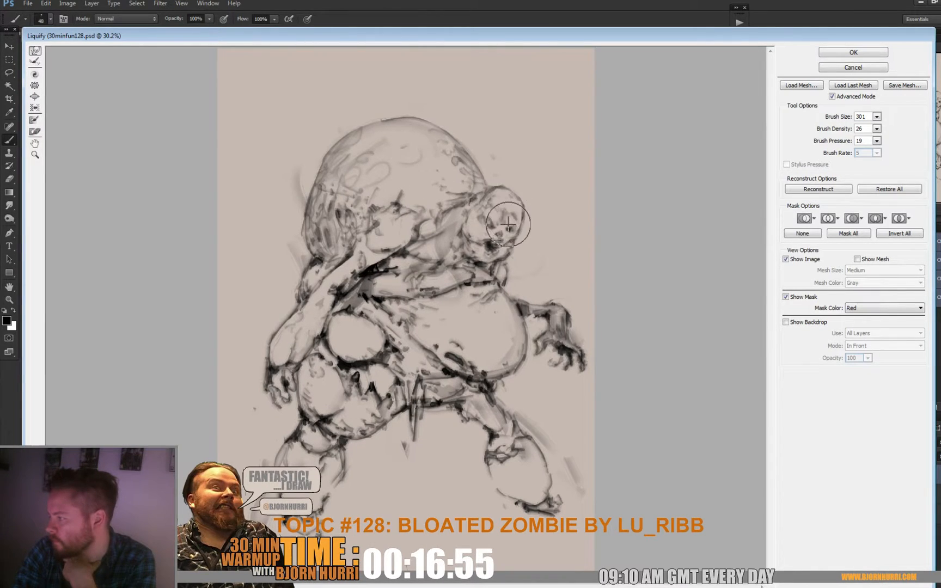
mouse_move(554, 319)
mouse_down()
mouse_move(531, 284)
mouse_move(566, 298)
mouse_move(559, 317)
mouse_move(575, 319)
mouse_move(557, 324)
mouse_move(571, 322)
mouse_move(586, 371)
mouse_move(594, 353)
mouse_up()
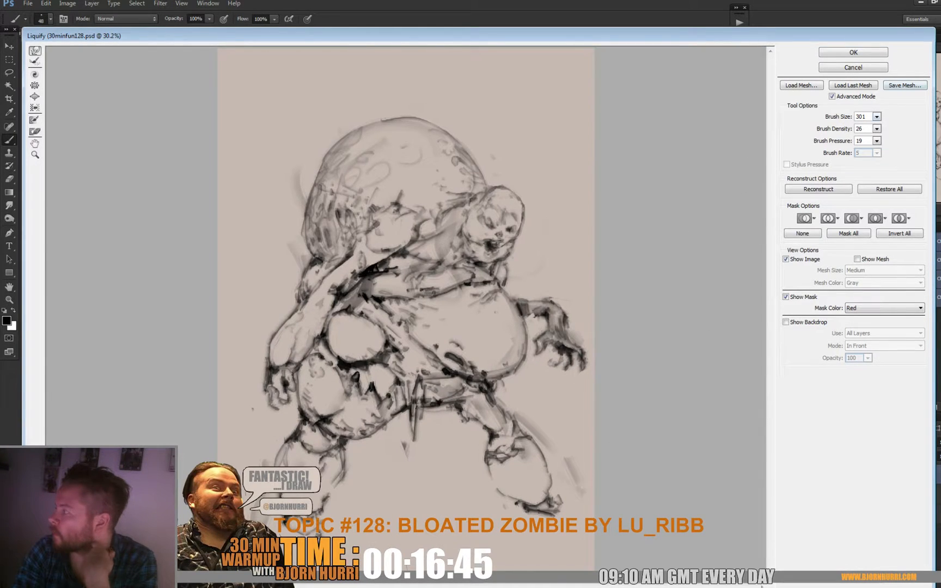
Push the belly, the edge of the big hump and the right-hand leg with Liquify at brush size 1201, and apply the distortion.
click(877, 116)
drag(827, 128, 829, 129)
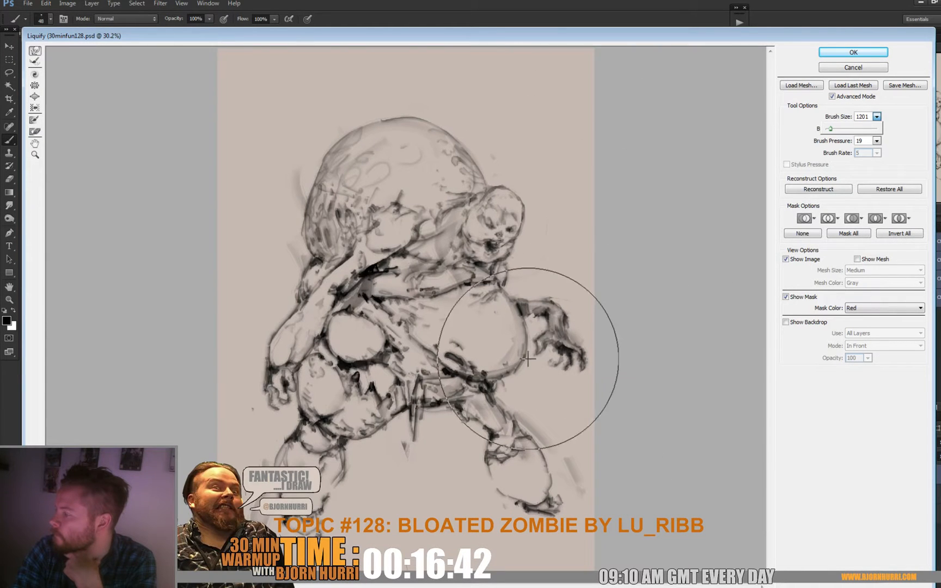
click(436, 365)
drag(443, 341, 493, 367)
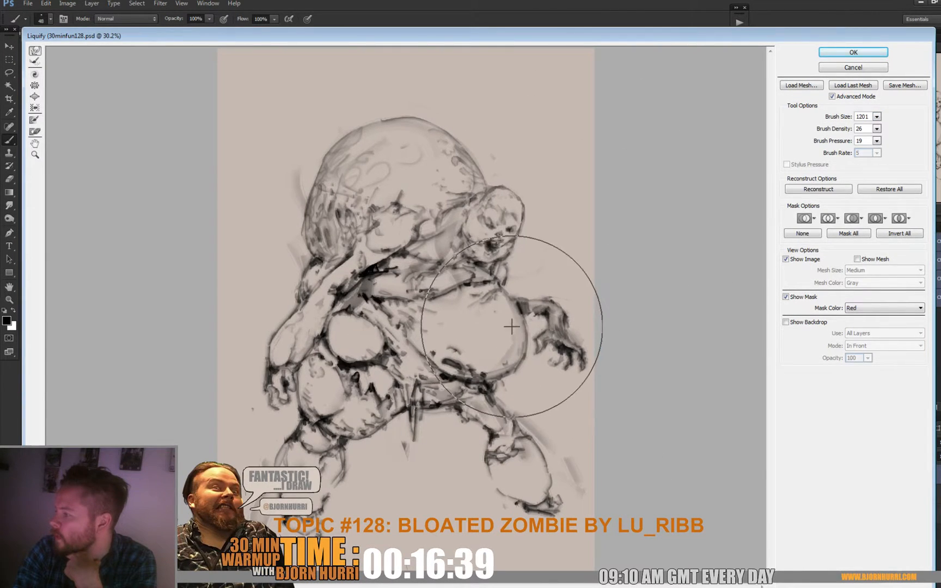
mouse_move(354, 175)
mouse_down()
mouse_move(335, 156)
mouse_move(339, 188)
mouse_move(273, 177)
mouse_up()
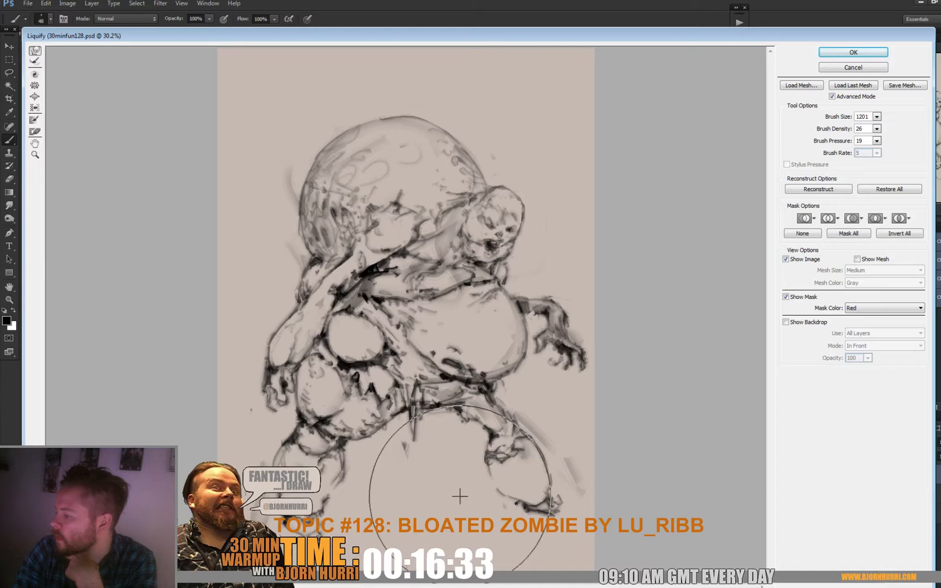
mouse_move(539, 525)
mouse_down()
mouse_move(516, 552)
mouse_move(553, 544)
mouse_up()
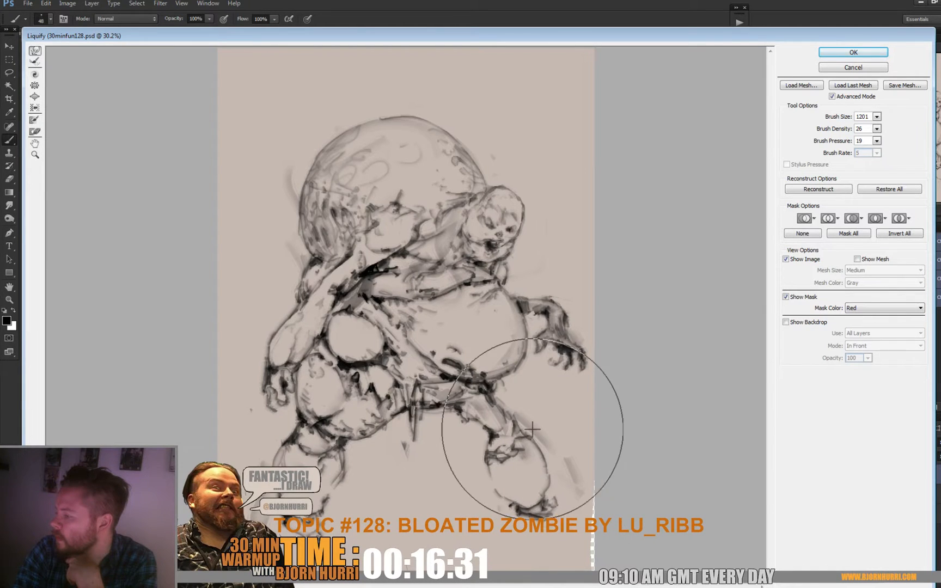
mouse_move(475, 439)
mouse_down()
mouse_move(495, 437)
mouse_move(464, 456)
mouse_move(488, 497)
mouse_move(511, 492)
mouse_move(478, 495)
mouse_move(502, 486)
mouse_move(501, 458)
mouse_move(476, 453)
mouse_move(510, 458)
mouse_up()
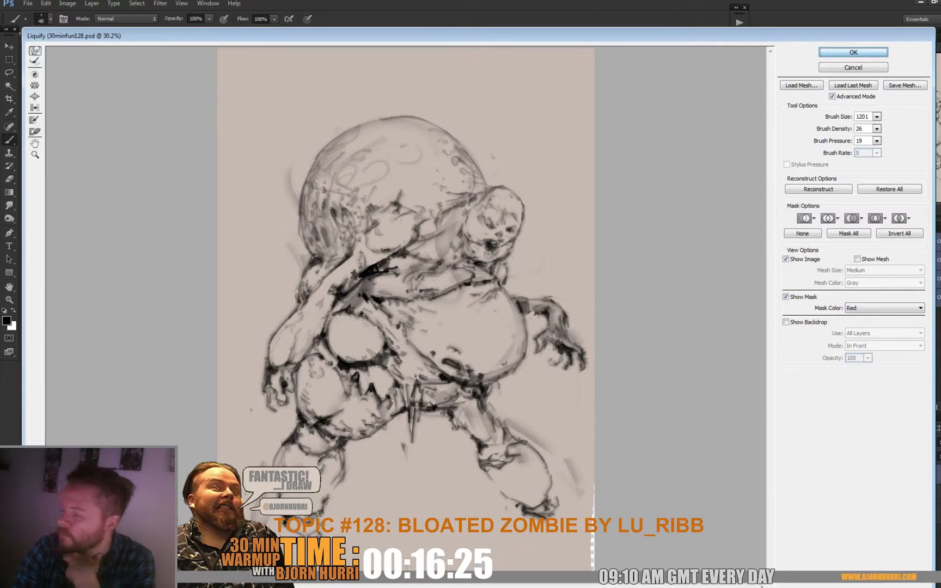
key(Return)
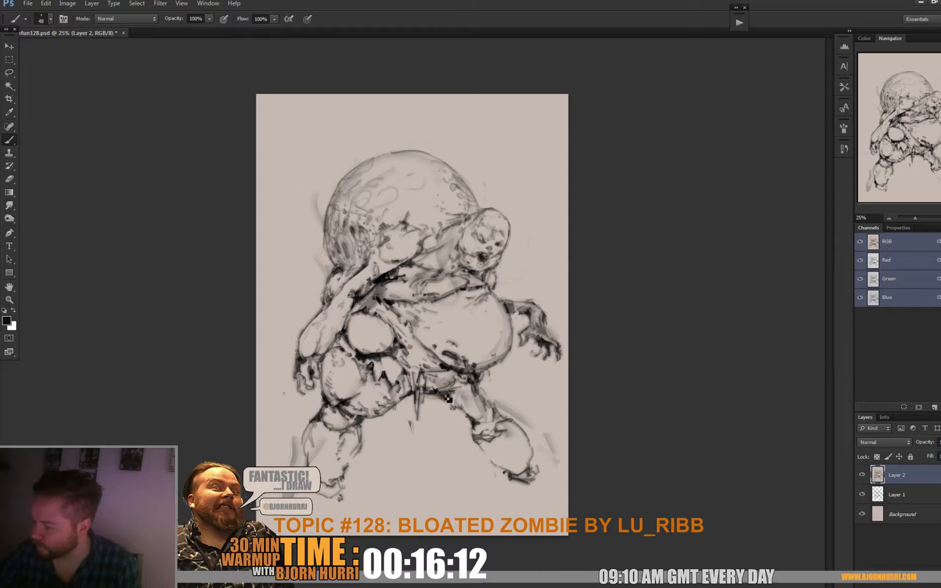
Refine the knee, calf and foot of the right-hand leg with dark brush strokes.
mouse_move(470, 380)
mouse_down()
mouse_move(463, 393)
mouse_move(496, 423)
mouse_up()
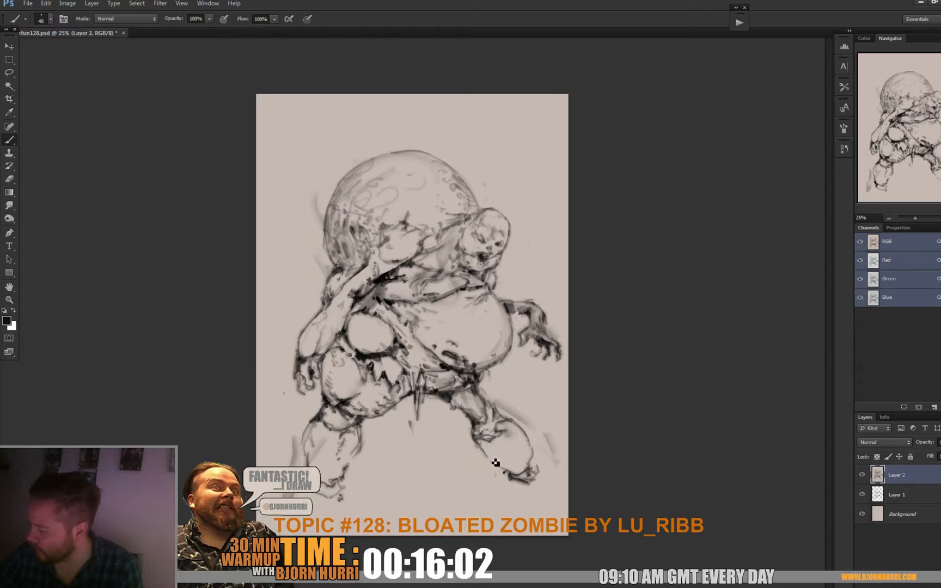
drag(533, 469, 532, 466)
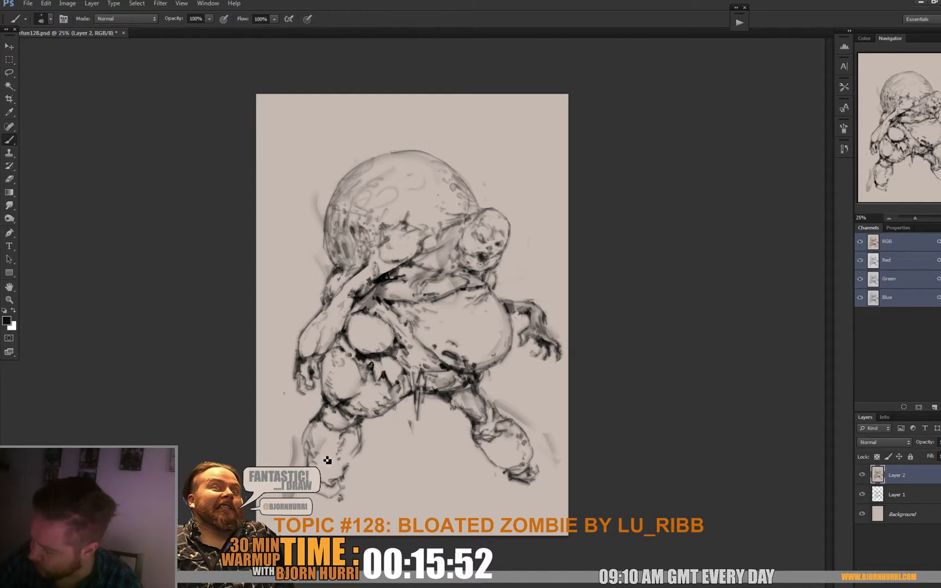
Paint over the stray grey smudge beside the left-hand leg in the sampled background colour with a 101 px brush.
key(e)
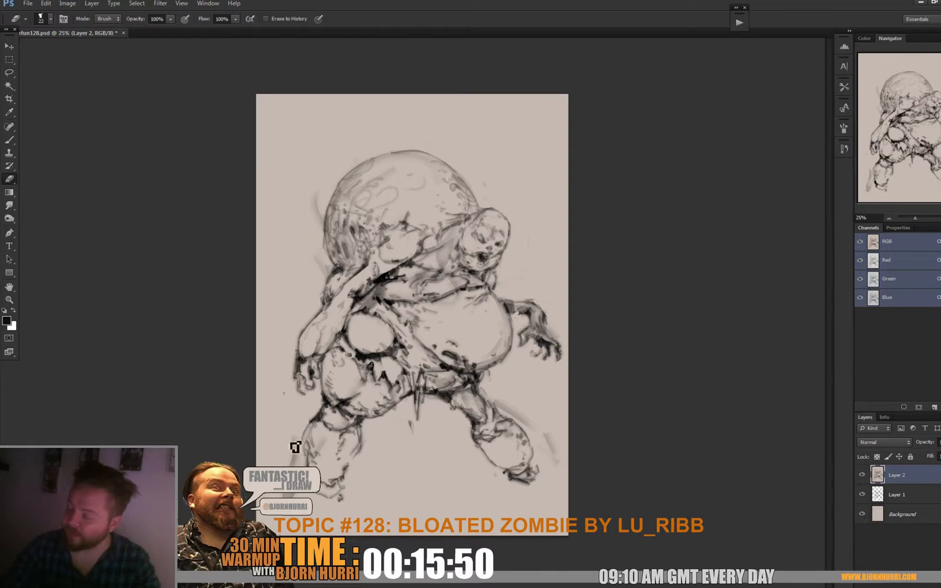
right_click(299, 452)
key(Escape)
key(b)
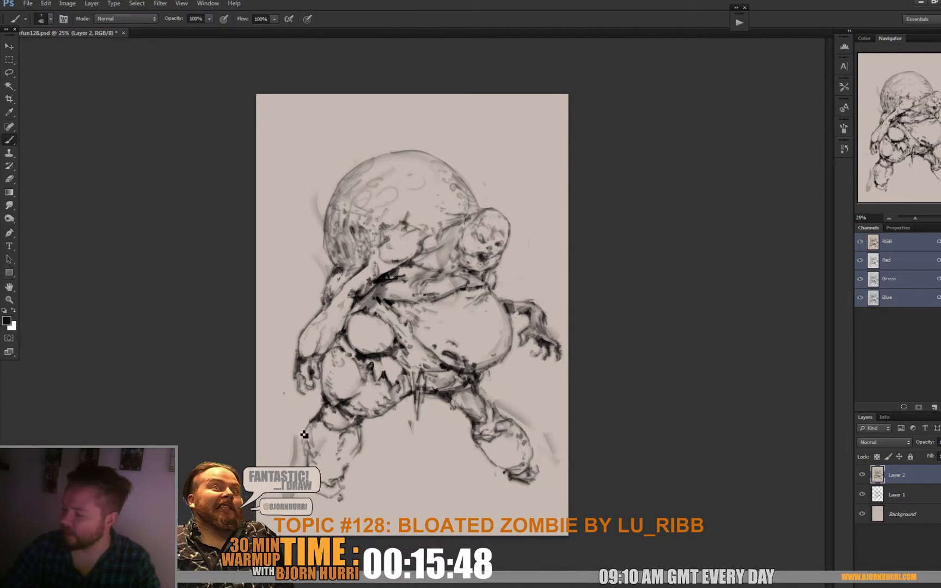
right_click(305, 438)
text(101)
key(Return)
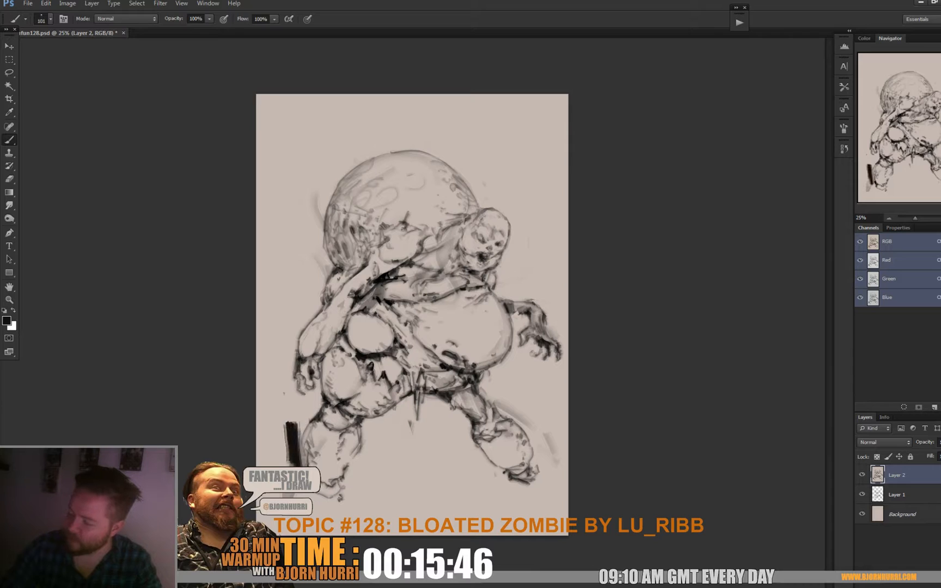
key(x)
alt+click(308, 414)
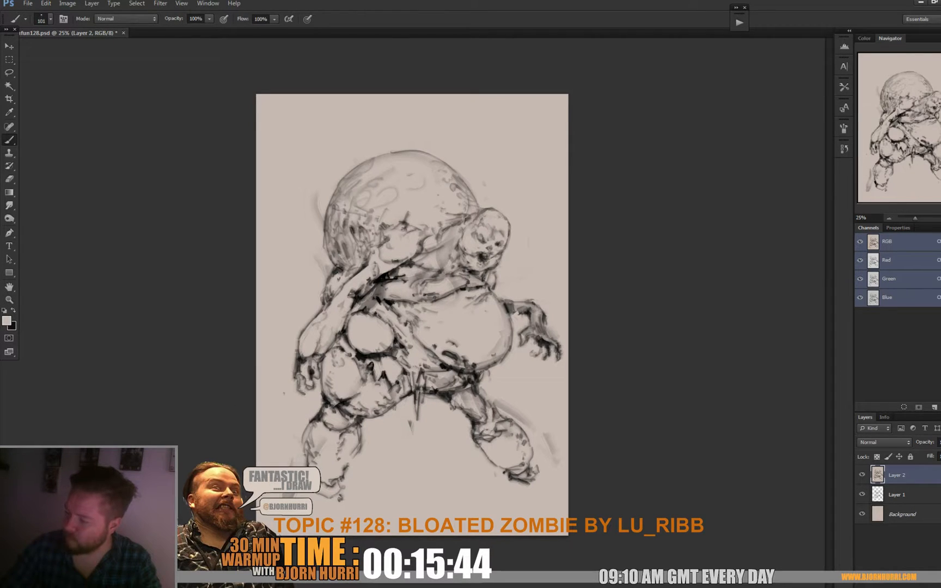
Switch to the 48 px brush preset and rework the knee of the left-hand leg with light and dark strokes.
key(x)
right_click(342, 437)
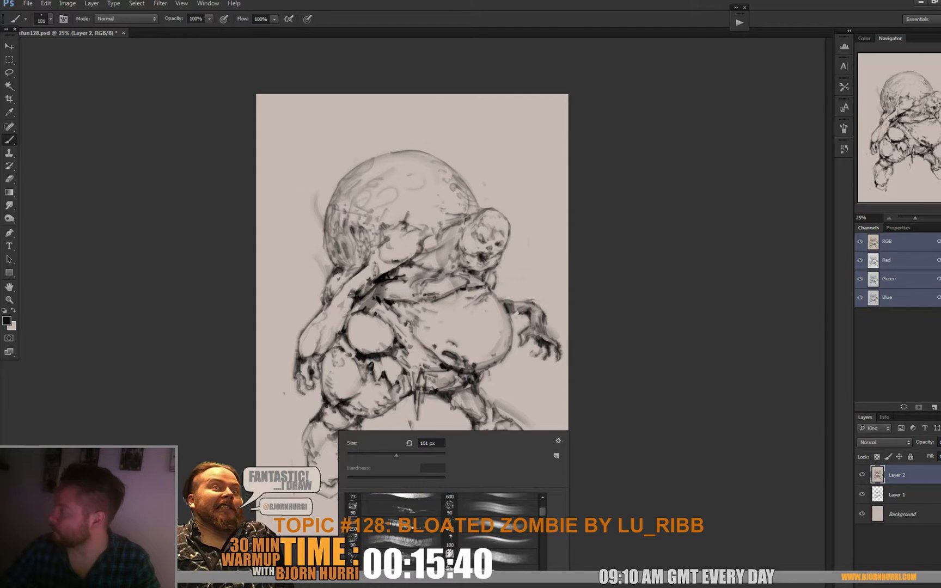
double_click(468, 560)
key(x)
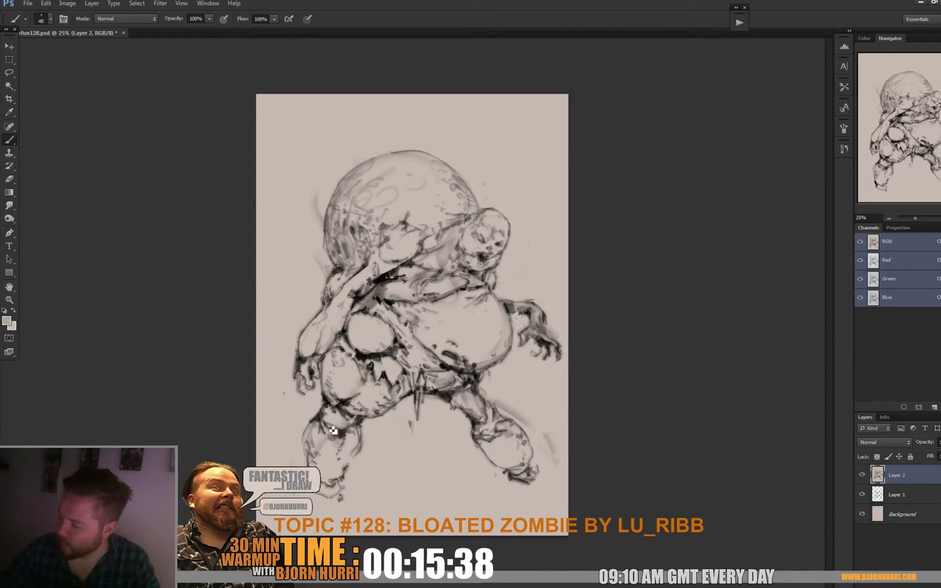
alt+click(331, 397)
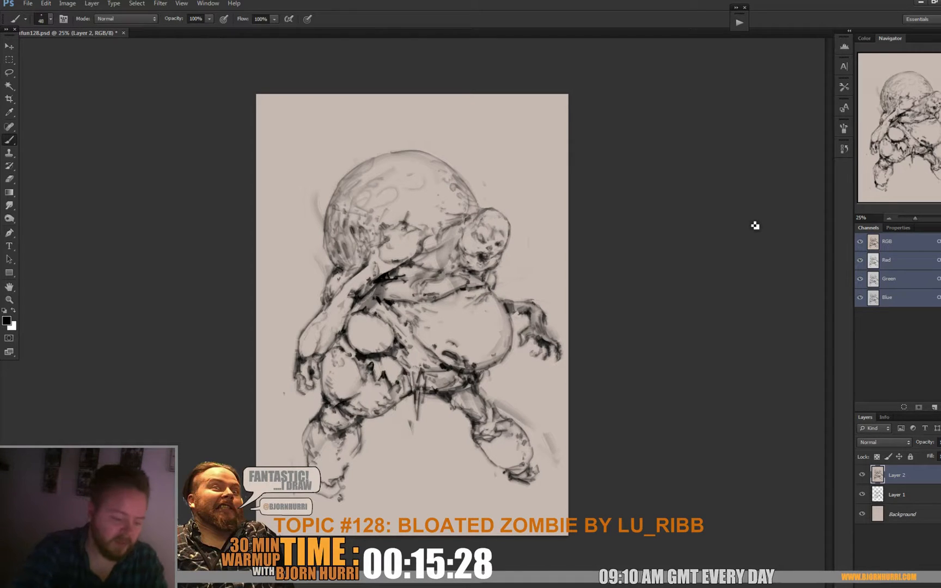
On a new layer, redraw the hanging arm's shoulder and elbow as bulging forms with black and sampled background colour.
key(ctrl+shift+alt+n)
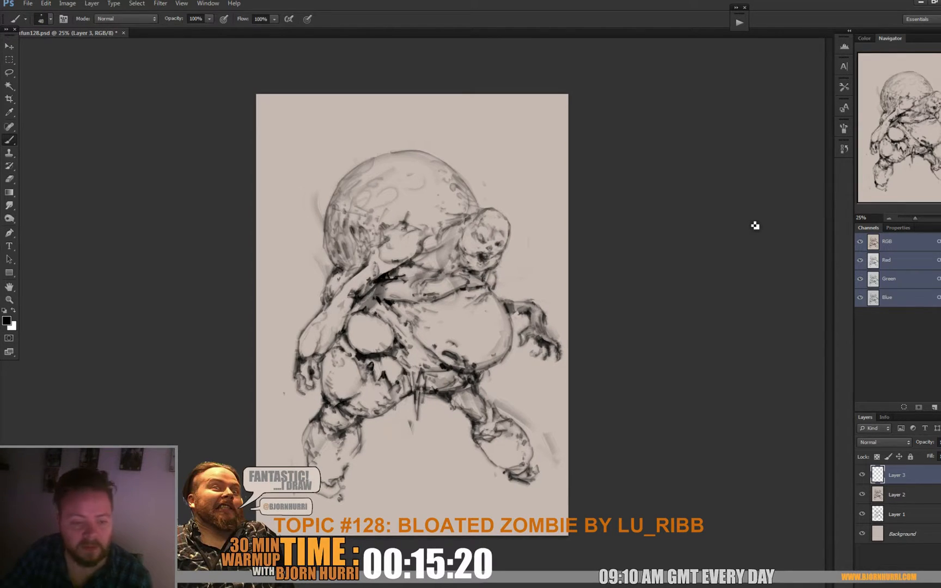
mouse_move(384, 278)
mouse_down()
mouse_move(349, 288)
mouse_move(309, 321)
mouse_up()
mouse_move(331, 288)
mouse_down()
mouse_move(319, 322)
mouse_move(343, 310)
mouse_move(337, 299)
mouse_move(329, 304)
mouse_move(344, 295)
mouse_move(332, 312)
mouse_move(353, 292)
mouse_up()
alt+click(332, 310)
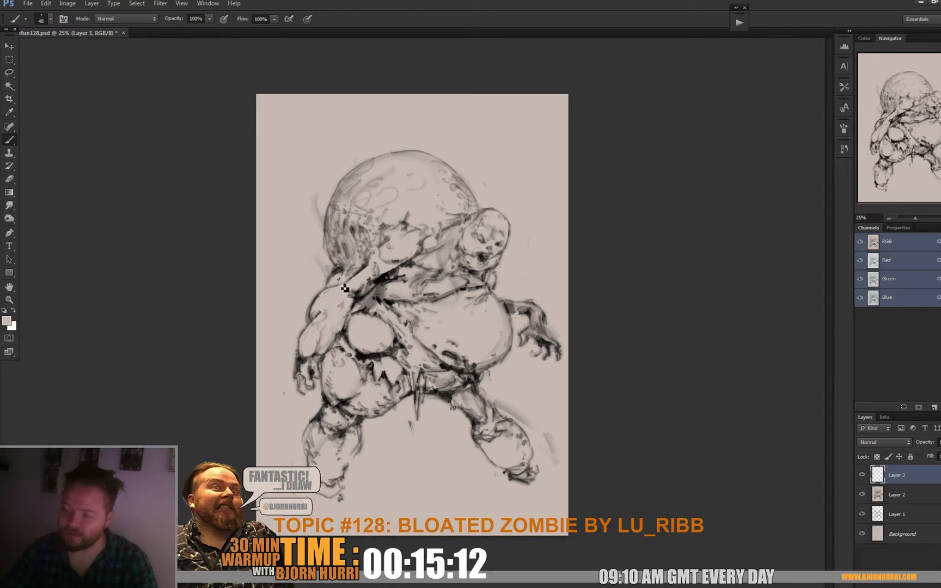
key(d)
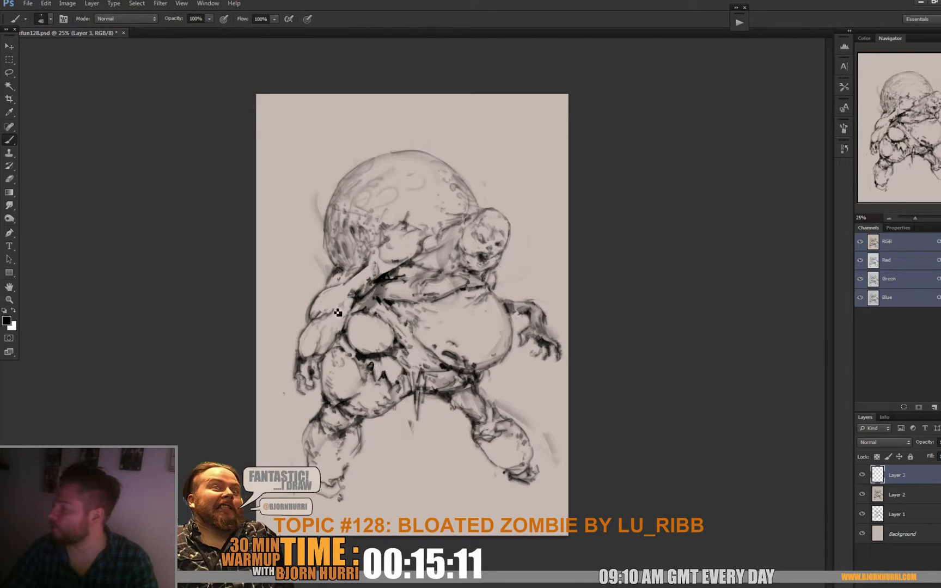
alt+click(326, 318)
mouse_move(319, 318)
mouse_down()
mouse_move(345, 329)
mouse_move(337, 335)
mouse_move(353, 298)
mouse_up()
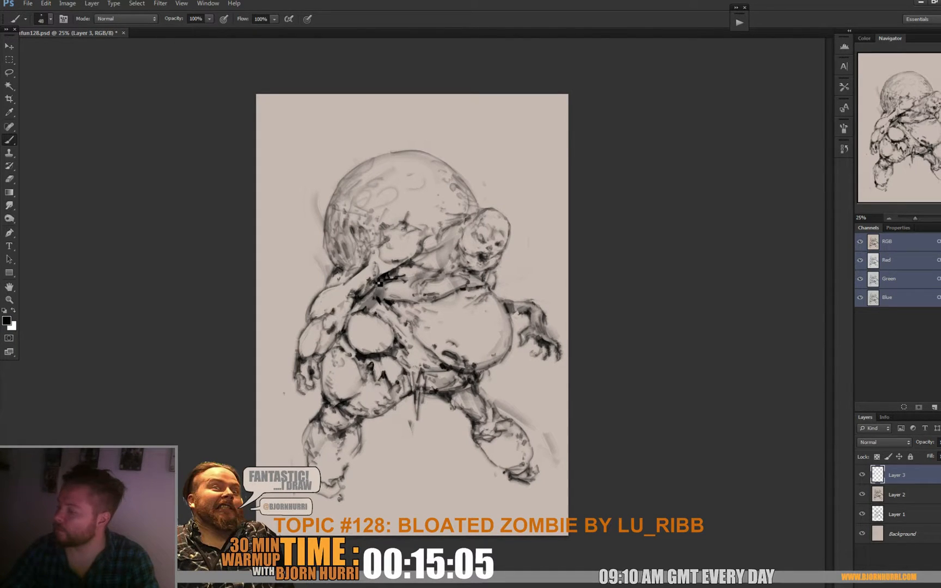
alt+click(378, 283)
key(d)
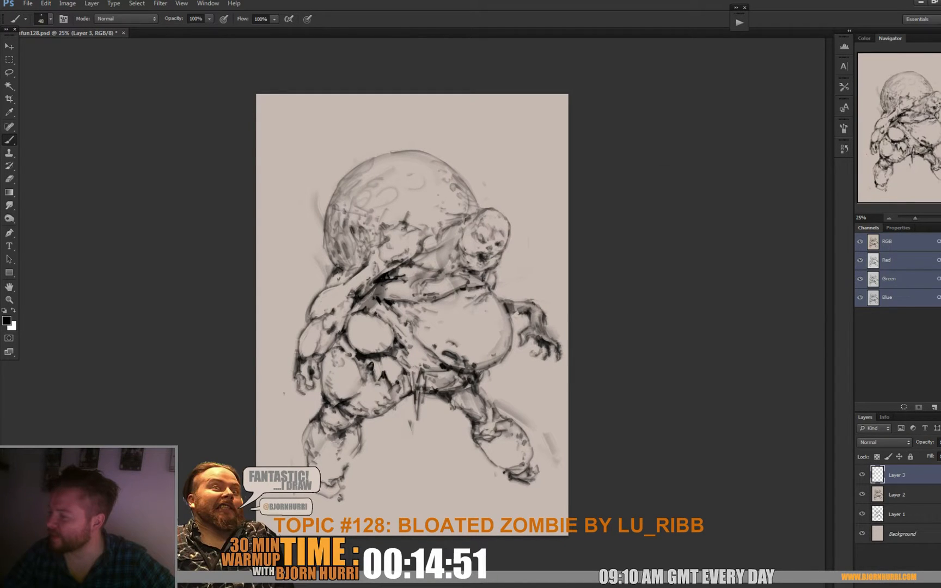
Draw a crack down the middle of the big hump, and add a rounded bulge beneath the small head.
drag(400, 177, 410, 192)
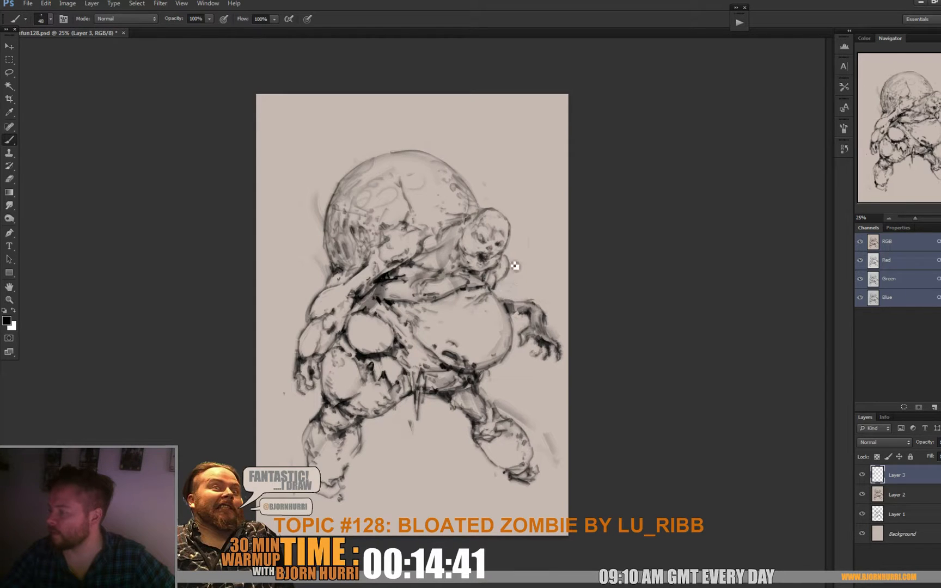
drag(506, 255, 503, 286)
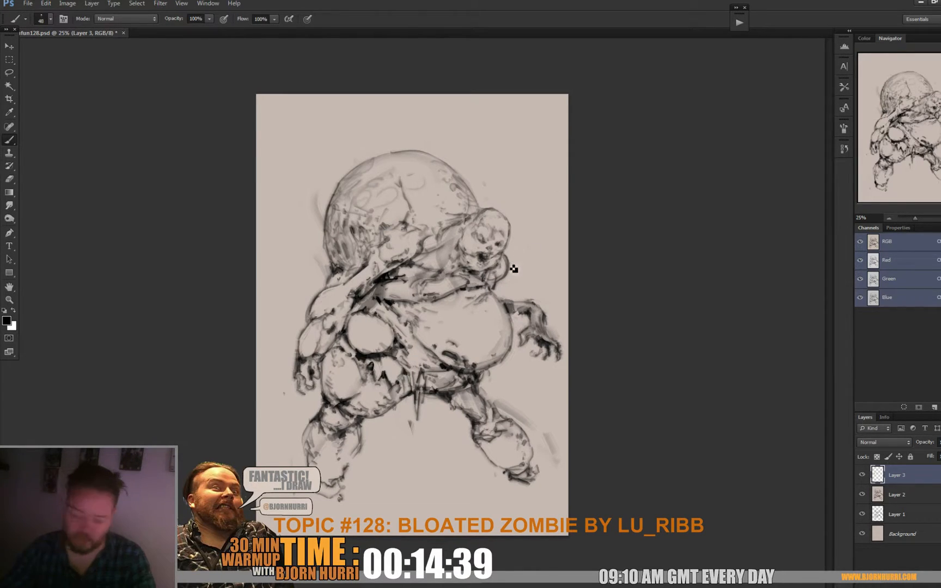
key(e)
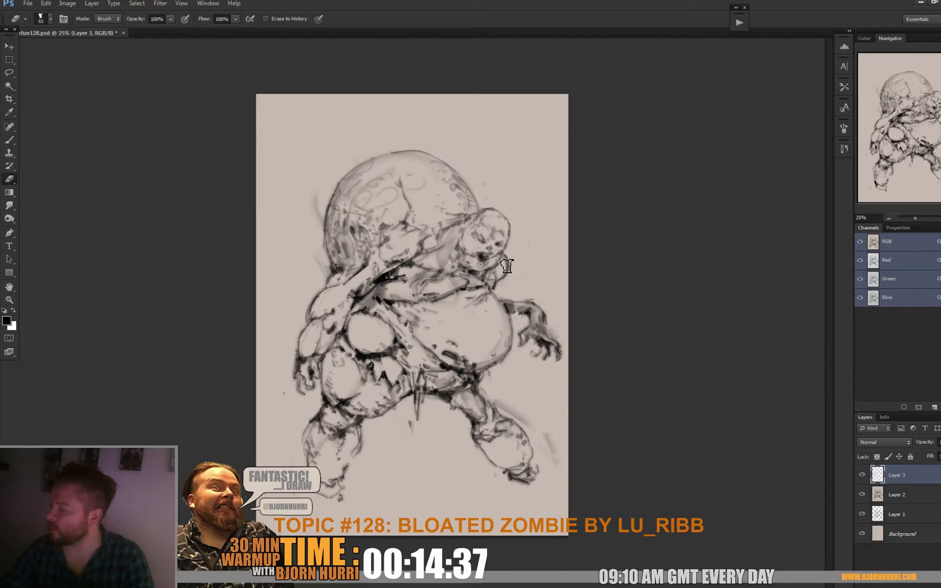
key(b)
alt+click(508, 273)
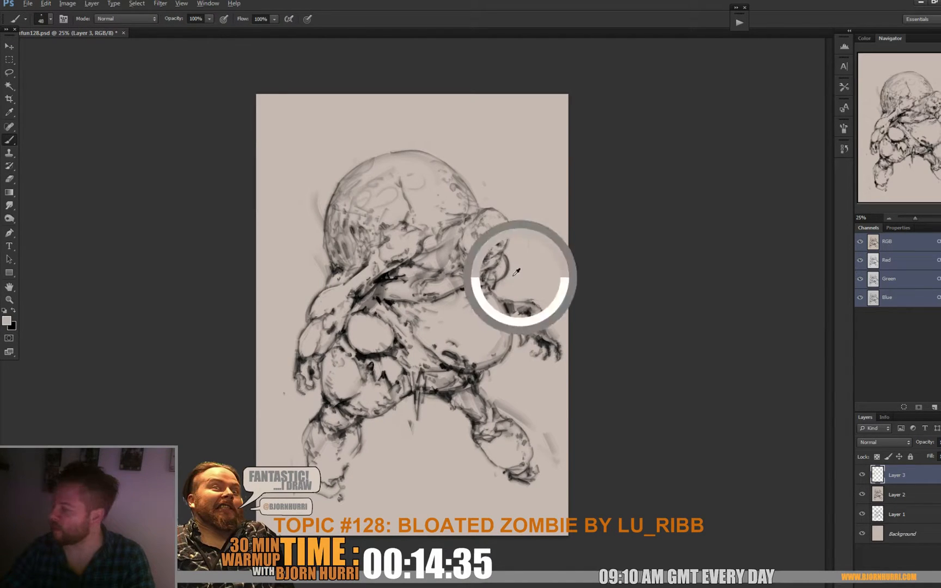
key(d)
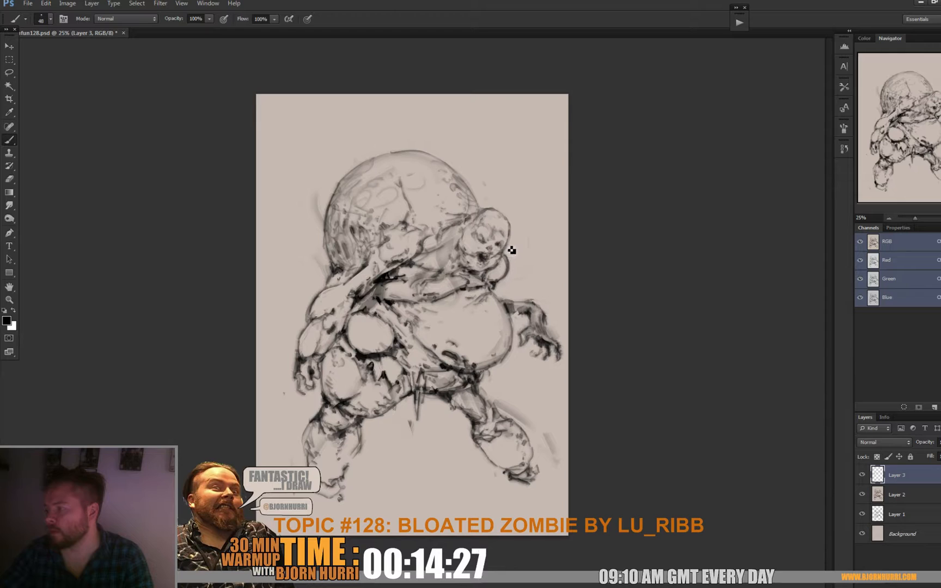
Reshape the small head's outline and cheek by alternating black strokes with sampled background colour.
key(e)
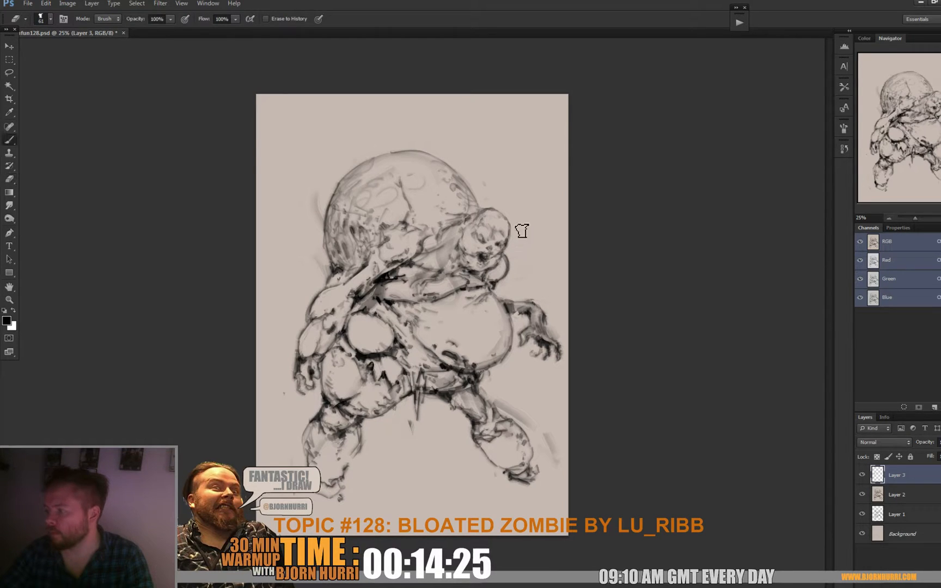
key(b)
key(x)
drag(524, 233, 514, 246)
alt+click(519, 227)
key(d)
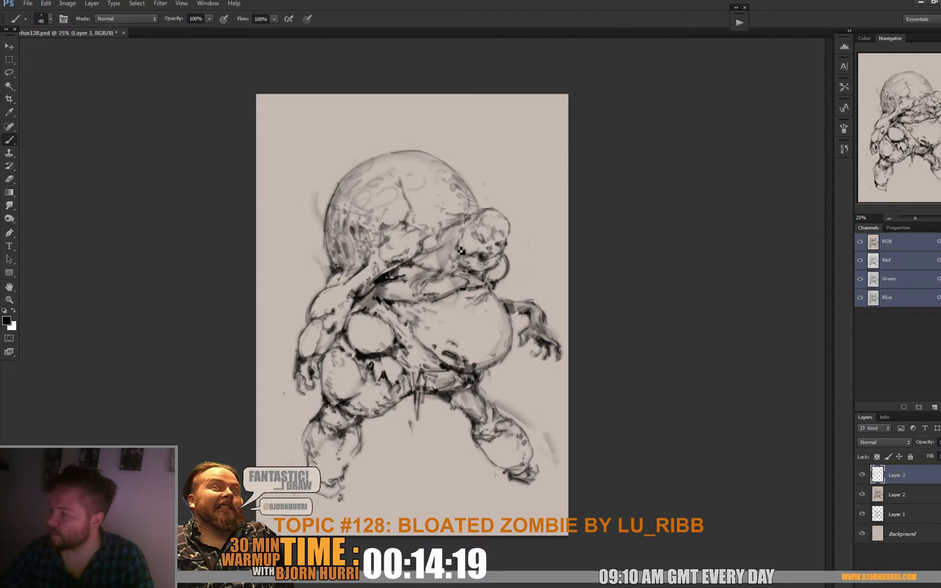
key(x)
alt+click(468, 240)
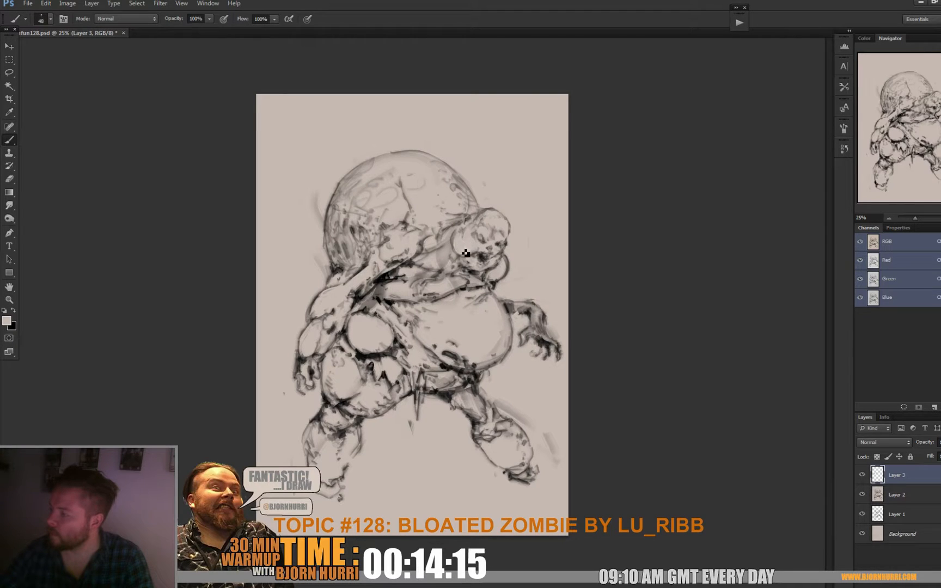
Merge the two upper layers down into Layer 1, and define the swollen cheek of the small head in black.
key(ctrl+e)
key(ctrl+e)
key(e)
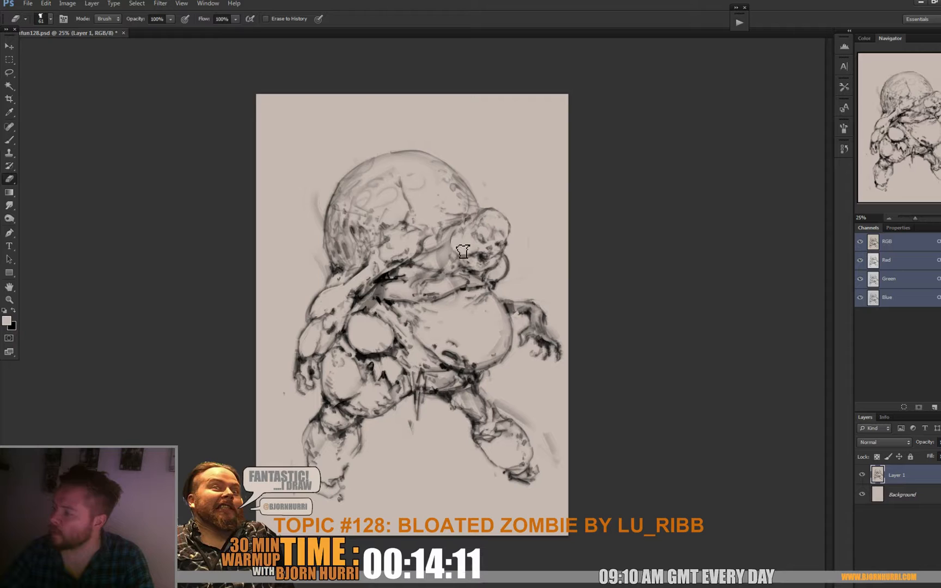
key(b)
key(d)
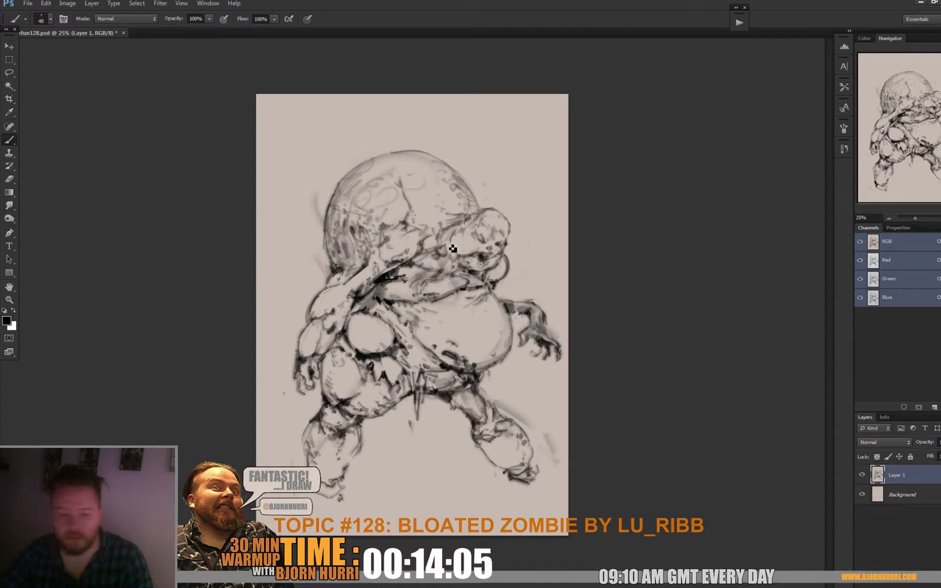
Set the brush size to 39 px and add dark detail around the small head's cheek and neck.
right_click(471, 255)
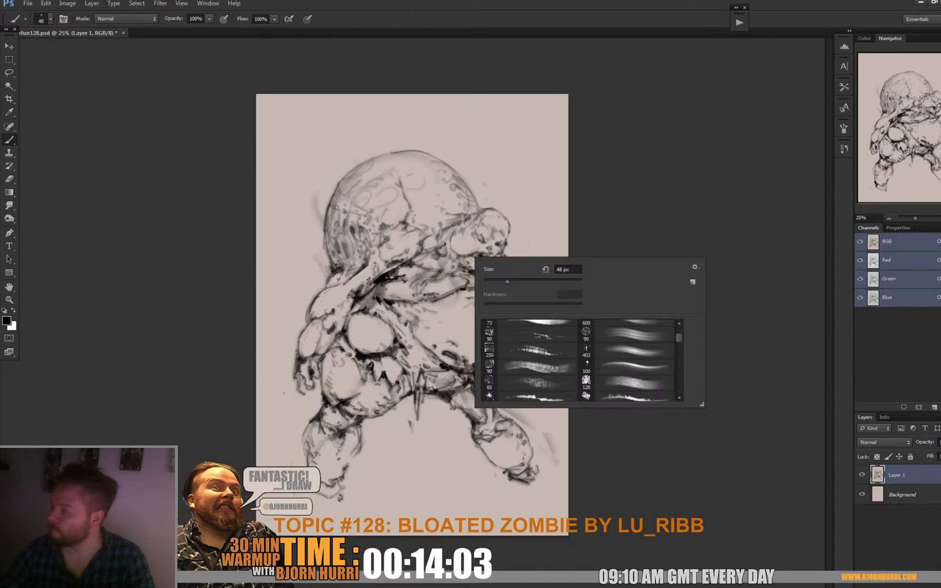
text(39)
key(Return)
drag(436, 266, 441, 267)
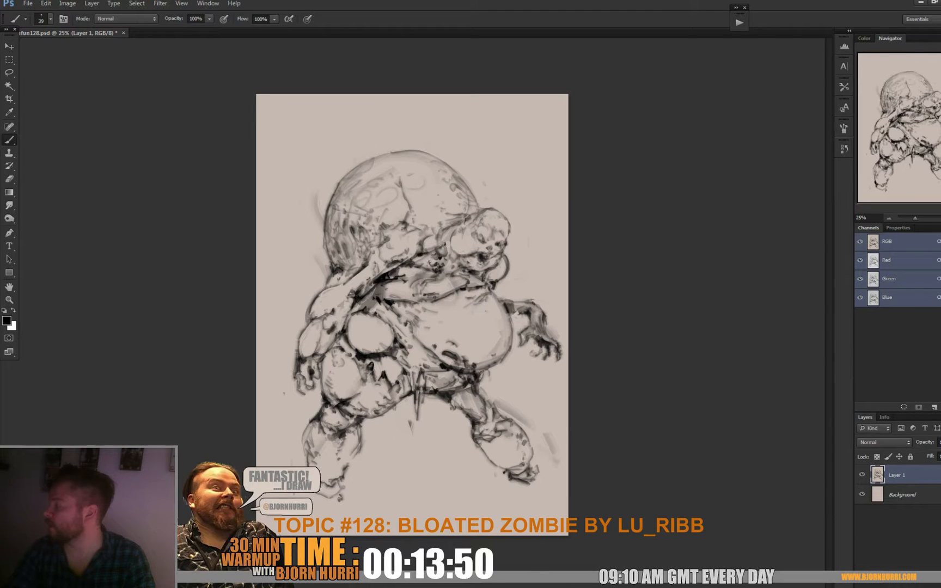
Deepen the shadow under the small head and redraw the rounded bulge beneath it with a 55 px brush.
right_click(493, 288)
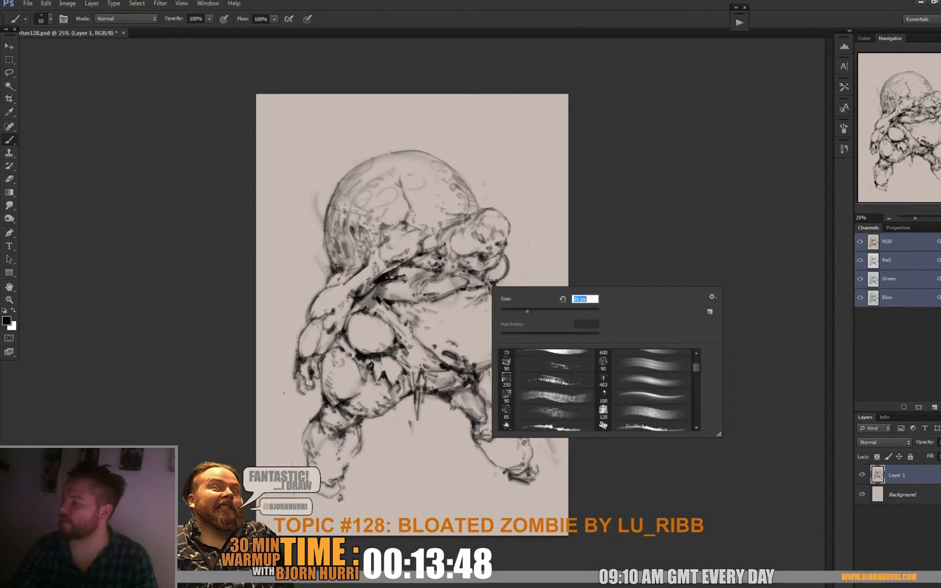
click(484, 284)
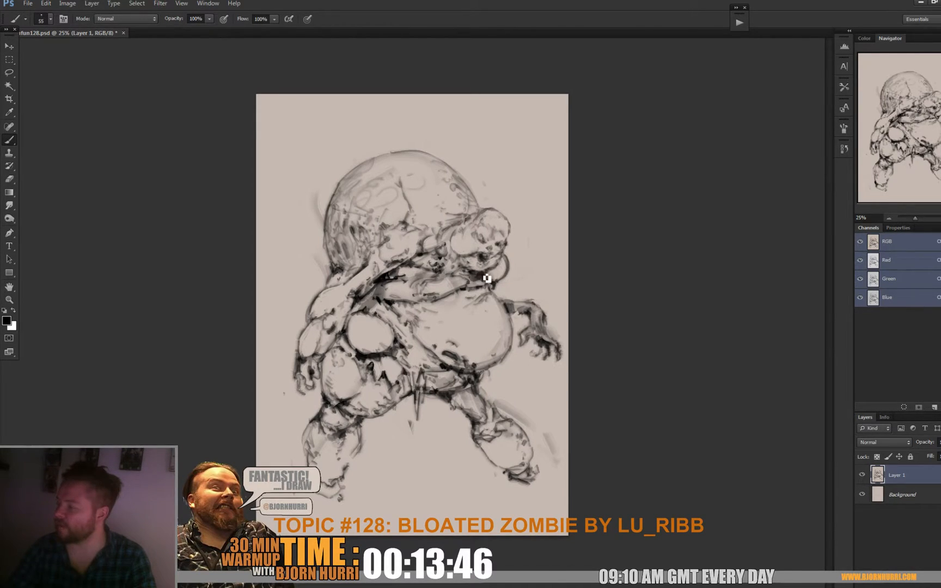
mouse_move(489, 280)
mouse_down()
mouse_move(497, 295)
mouse_move(487, 292)
mouse_move(506, 273)
mouse_up()
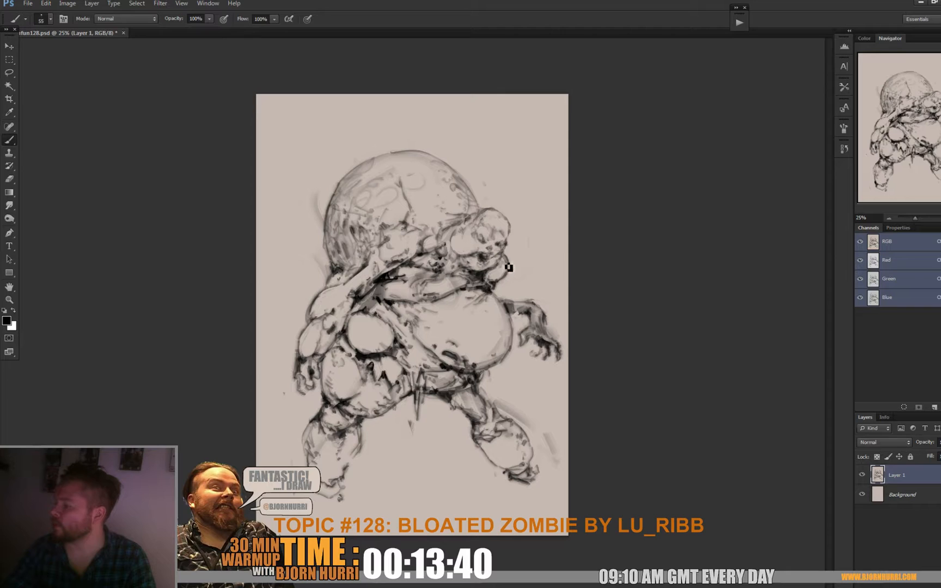
Clean up and redraw the outer edge of the rounded bulge beneath the small head in black.
key(e)
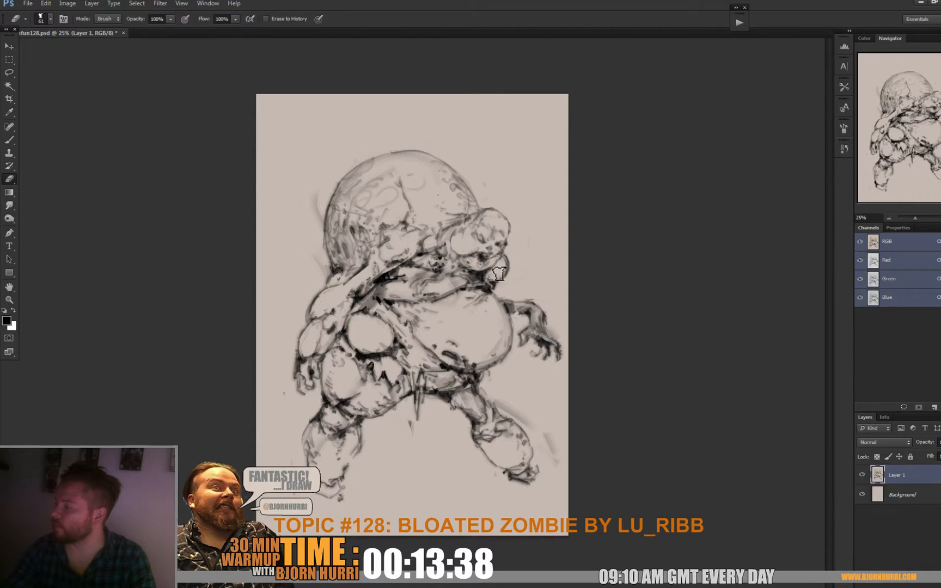
key(b)
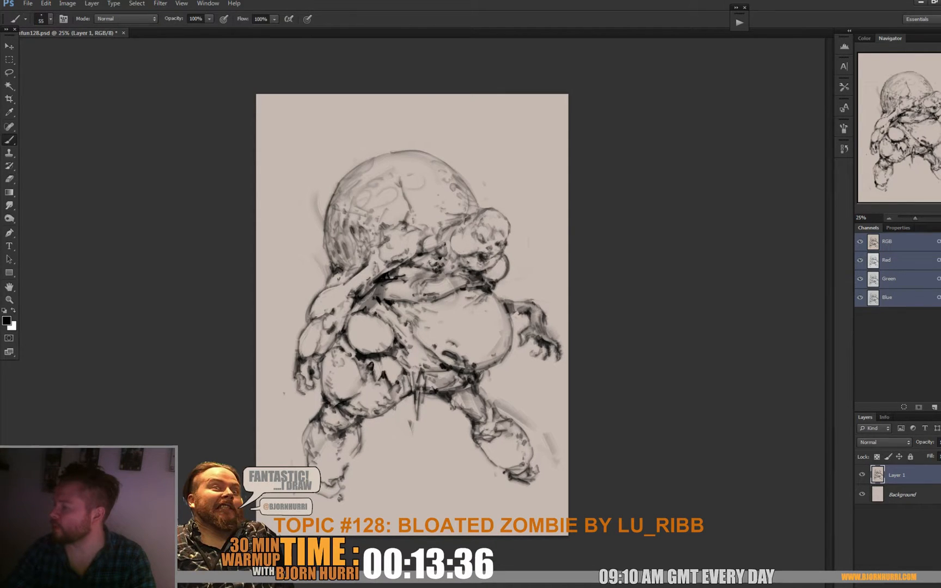
drag(497, 287, 512, 263)
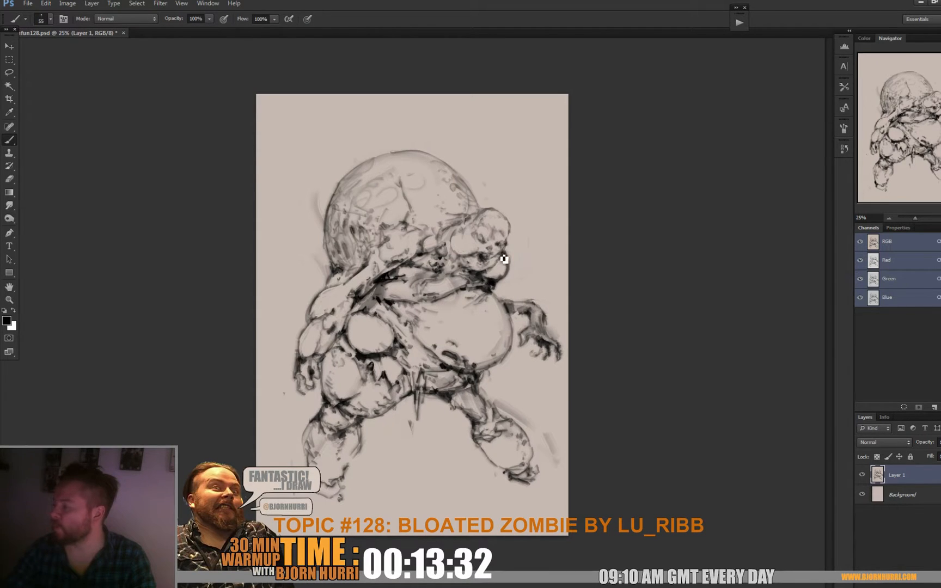
Set the brush size to 34 px and darken the facial features of the small head.
right_click(514, 251)
text(34)
key(Return)
drag(499, 252, 506, 246)
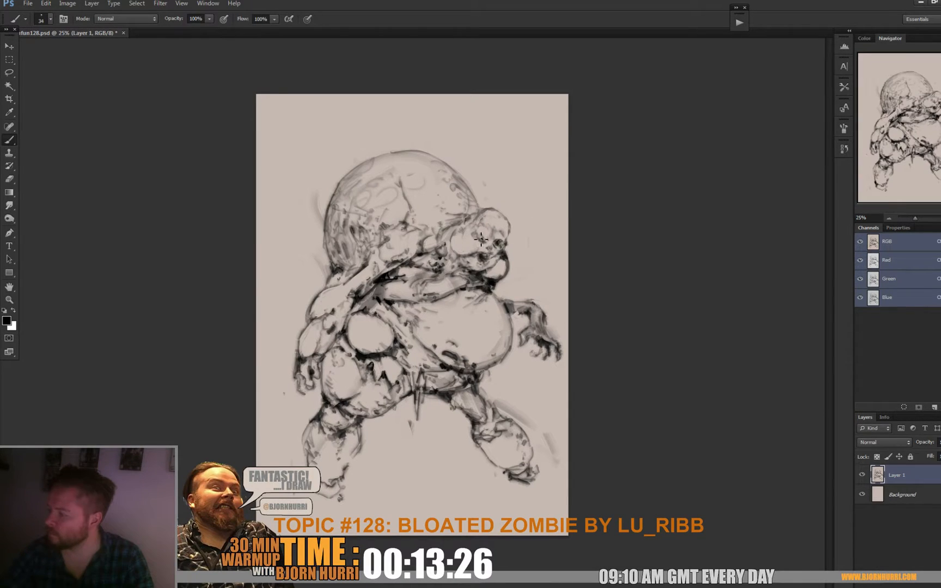
Set the eraser size to 26 px and refine the small head's eyes and mouth by alternating erasing with black strokes.
key(e)
right_click(497, 235)
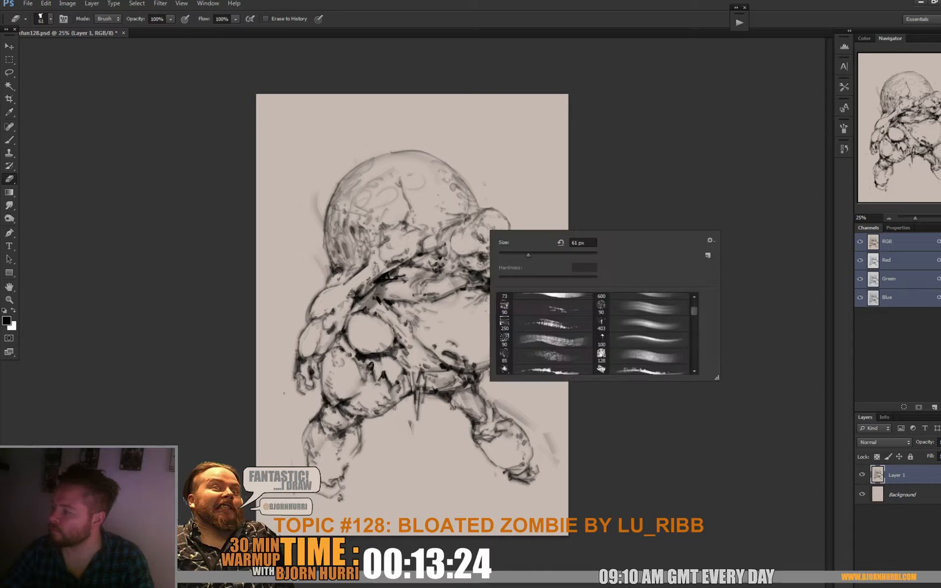
click(482, 241)
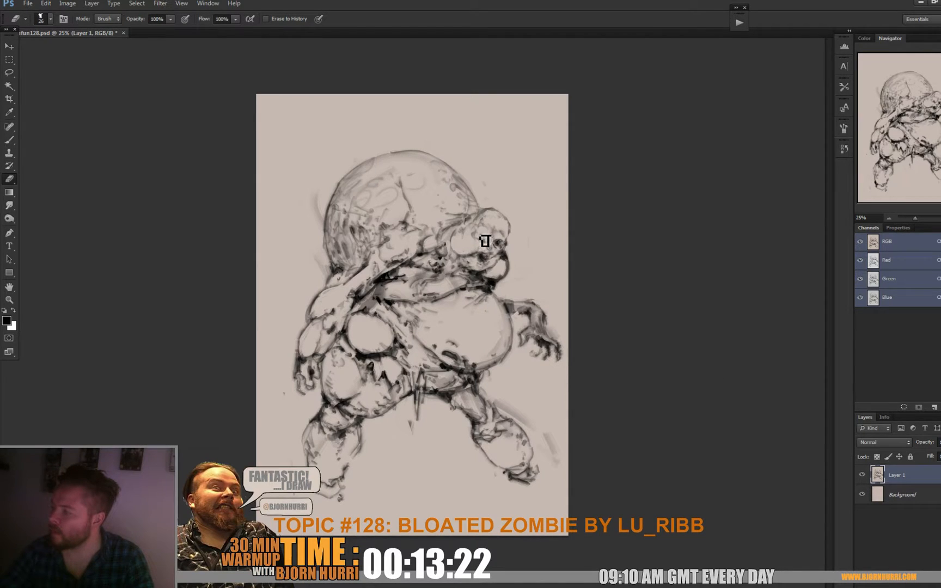
key(b)
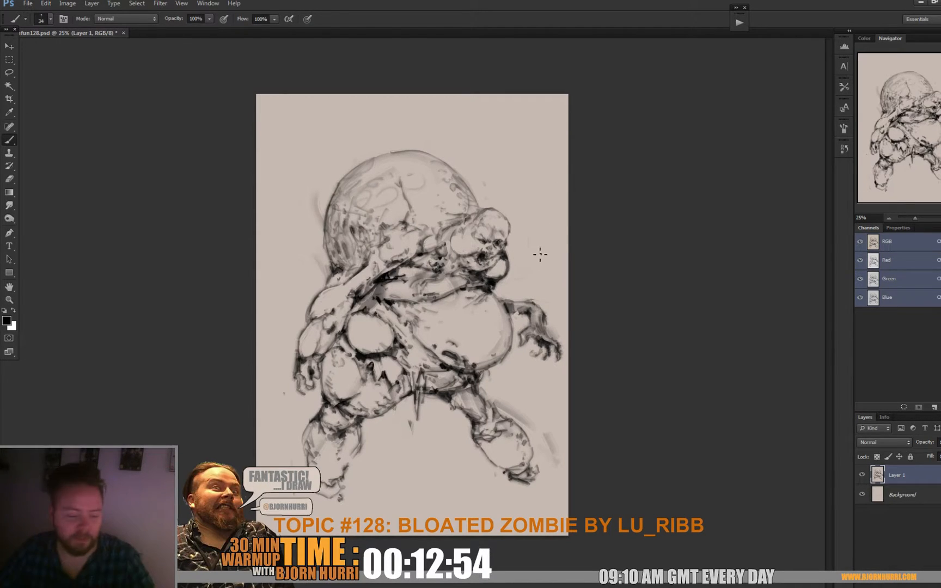
key(e)
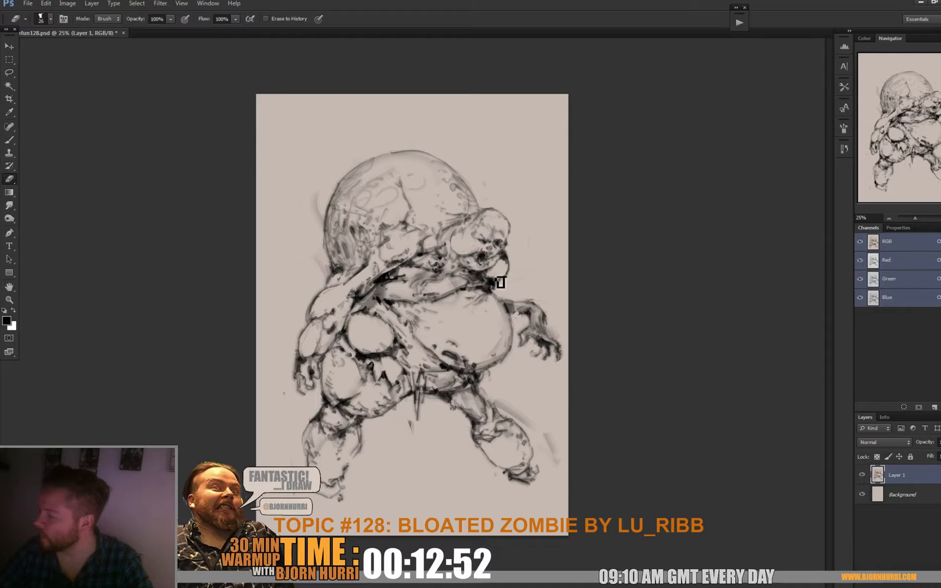
key(b)
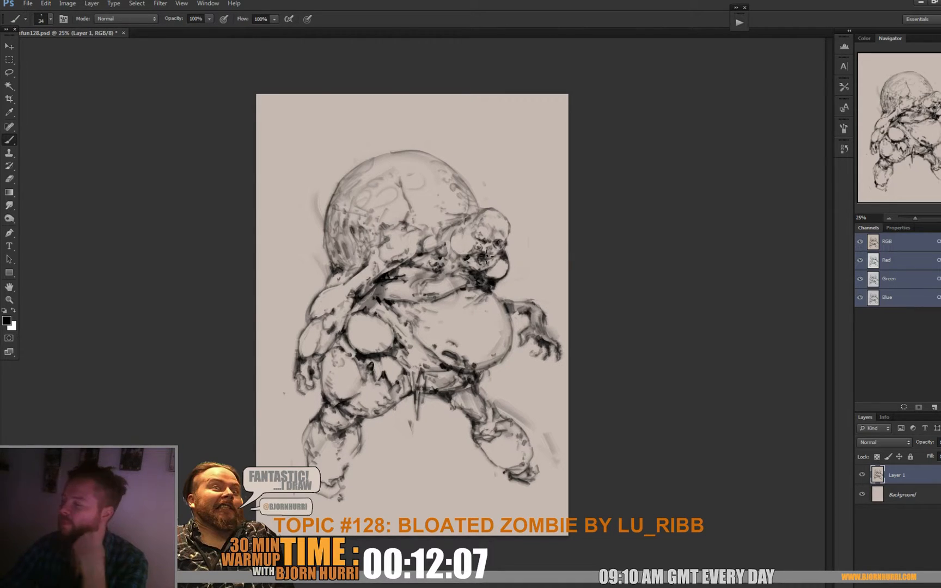
Deepen the shadows under the small head and add dark creases along the upper and lower belly.
mouse_move(494, 280)
mouse_down()
mouse_move(493, 271)
mouse_move(430, 287)
mouse_move(424, 274)
mouse_up()
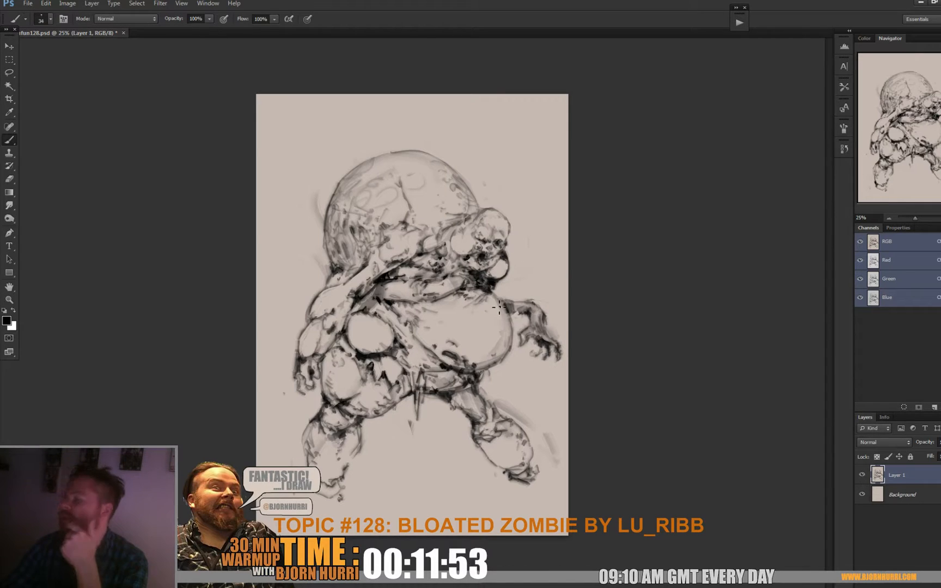
drag(495, 297, 503, 308)
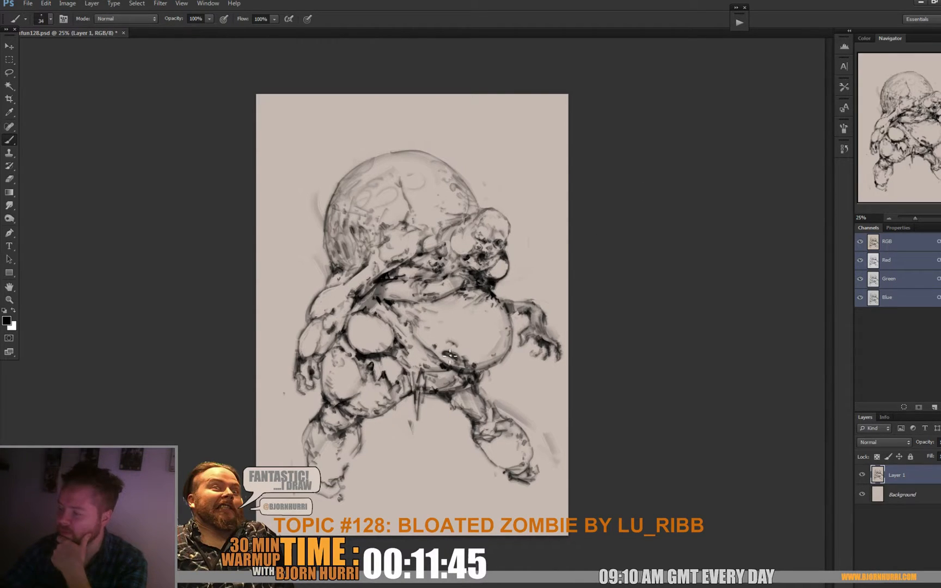
mouse_move(450, 349)
mouse_down()
mouse_move(426, 331)
mouse_move(427, 352)
mouse_up()
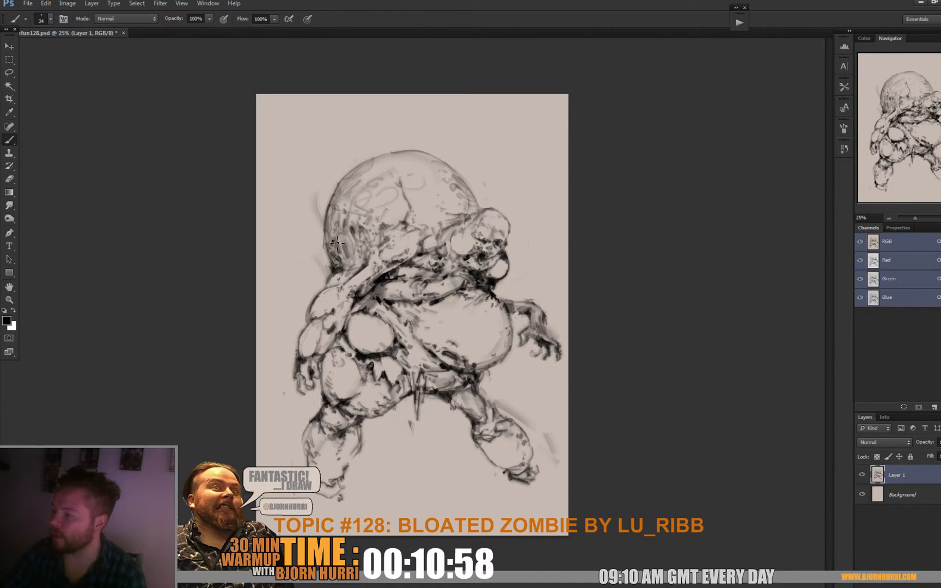
Add dark texture strokes to the hump's outer edge and the shoulder of the hanging arm.
right_click(353, 274)
click(662, 203)
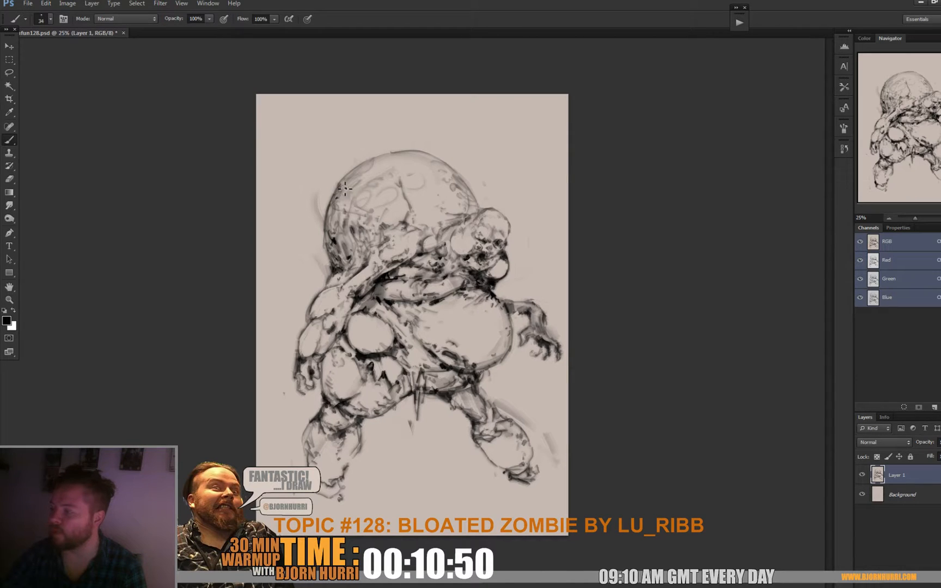
drag(358, 173, 345, 182)
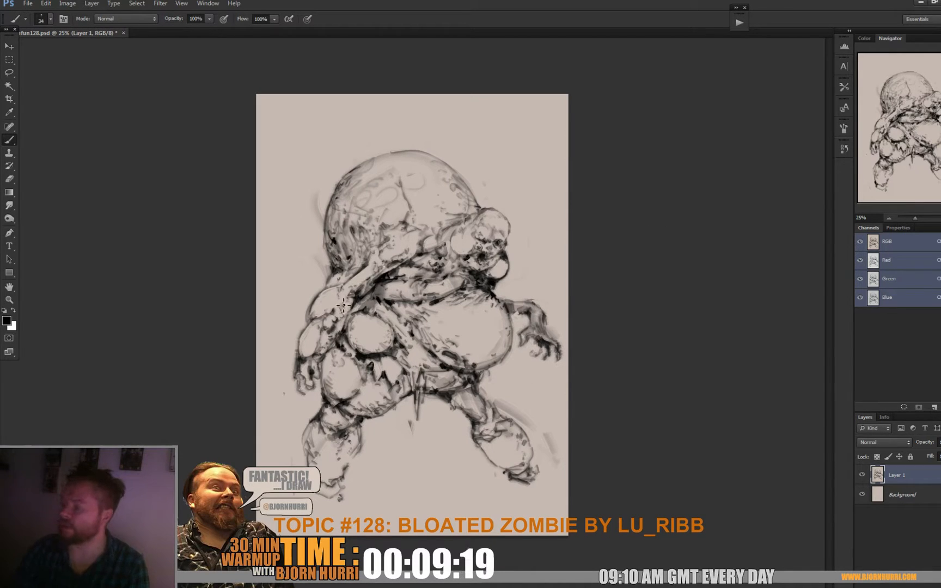
drag(344, 296, 346, 301)
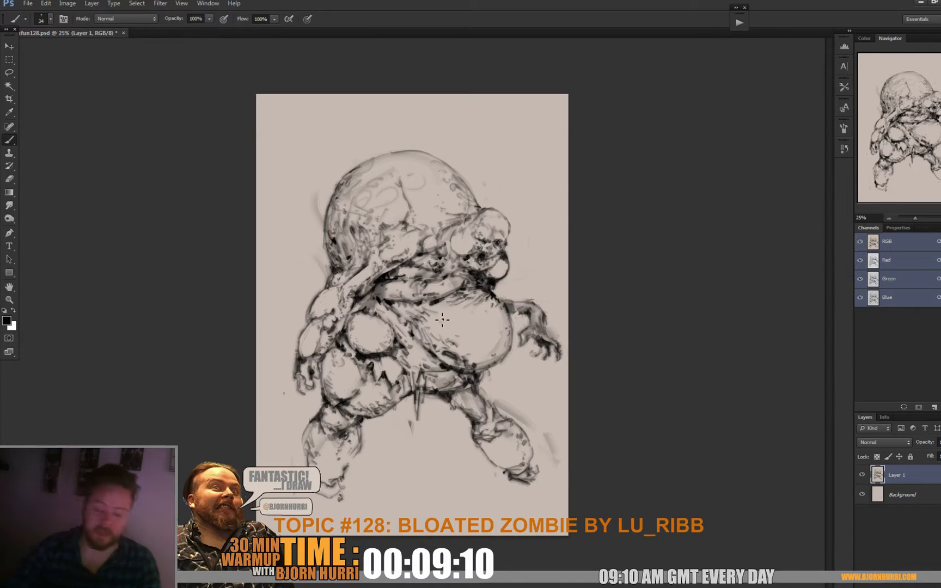
Erase the stray marks outside the hump's outline and darken the crease where the hump meets the shoulder.
key(e)
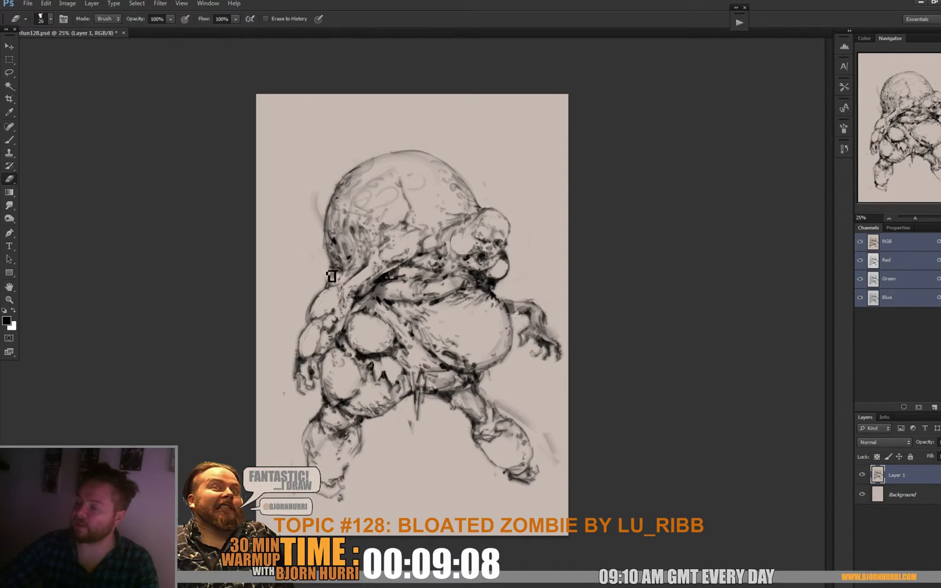
mouse_move(325, 236)
mouse_down()
mouse_move(322, 200)
mouse_move(309, 233)
mouse_move(324, 189)
mouse_up()
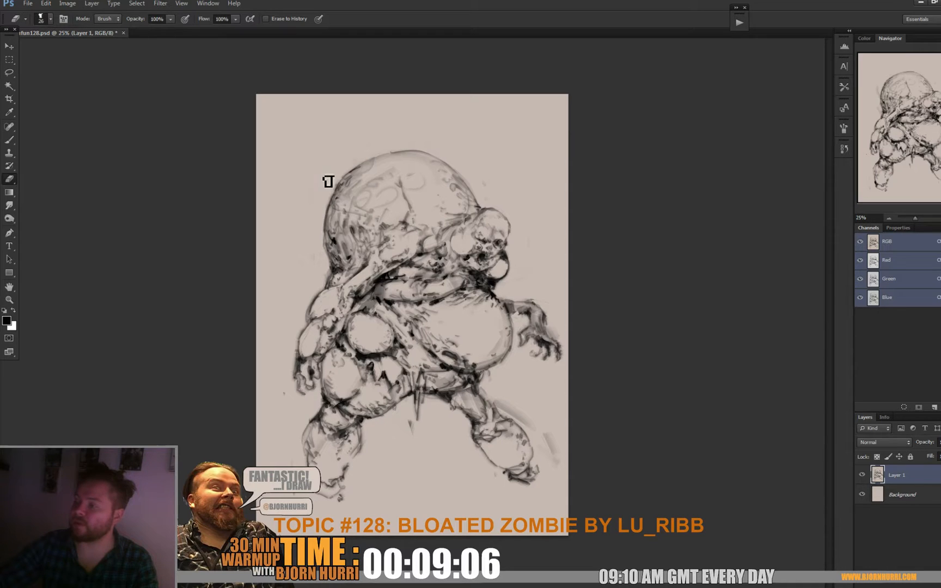
key(b)
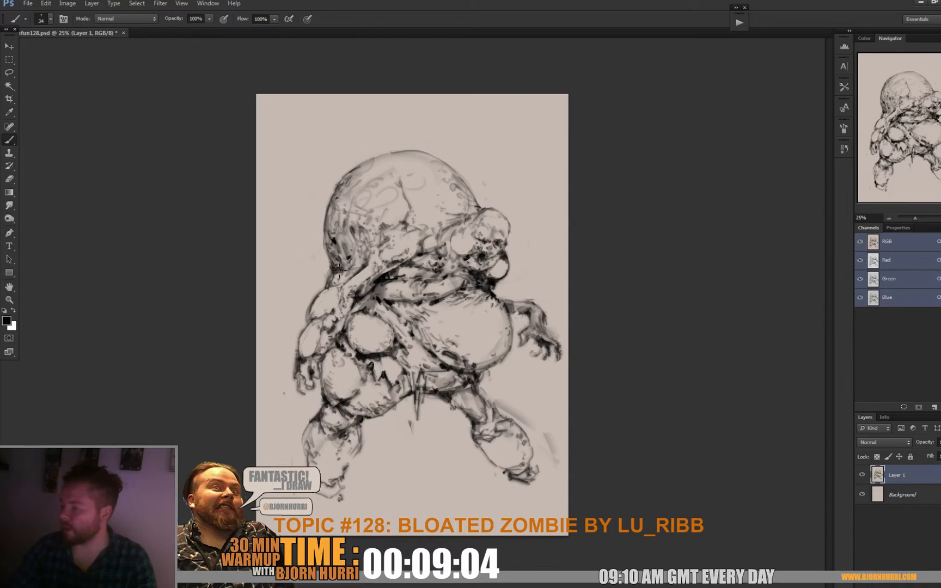
drag(340, 285, 370, 268)
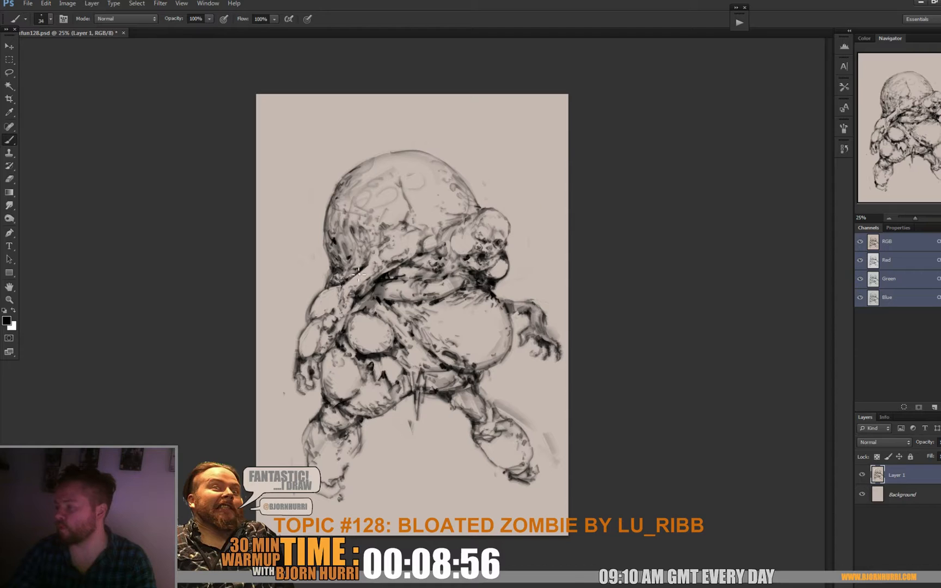
Refine the hanging arm's shoulder, elbow and forearm by alternating erasing with black strokes.
key(e)
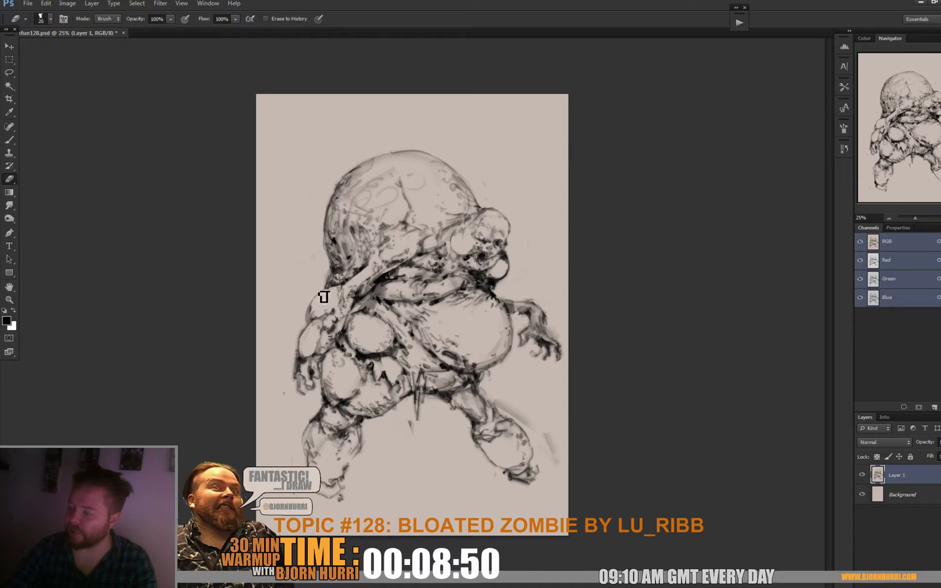
key(b)
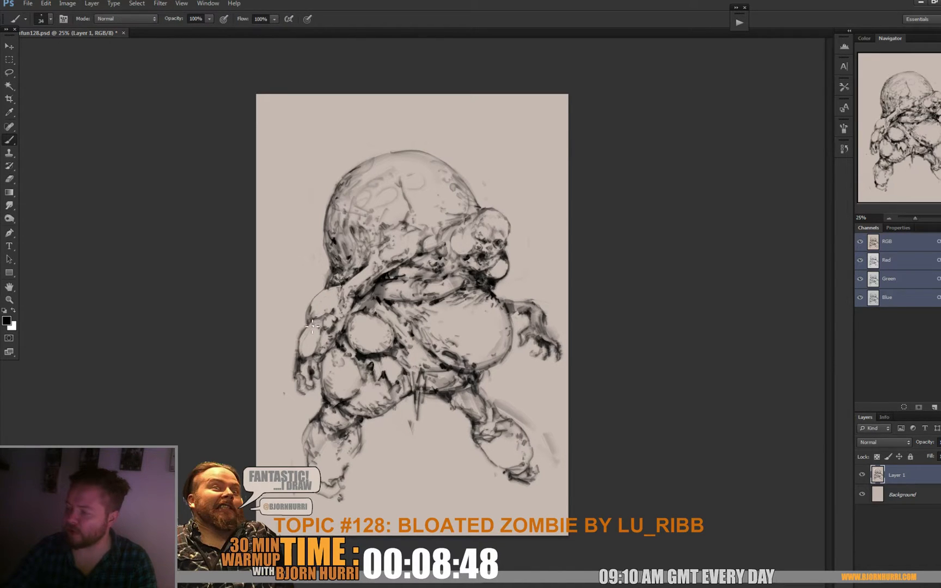
drag(312, 327, 314, 324)
key(e)
key(b)
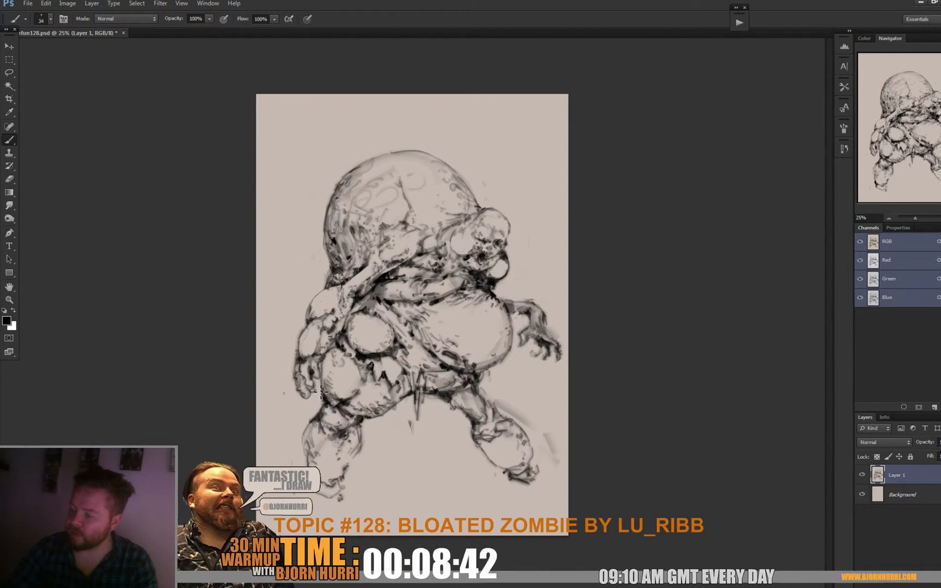
Define the hanging hand's fingers and add dripping strands beneath the hand and the torn flesh of the thigh.
key(e)
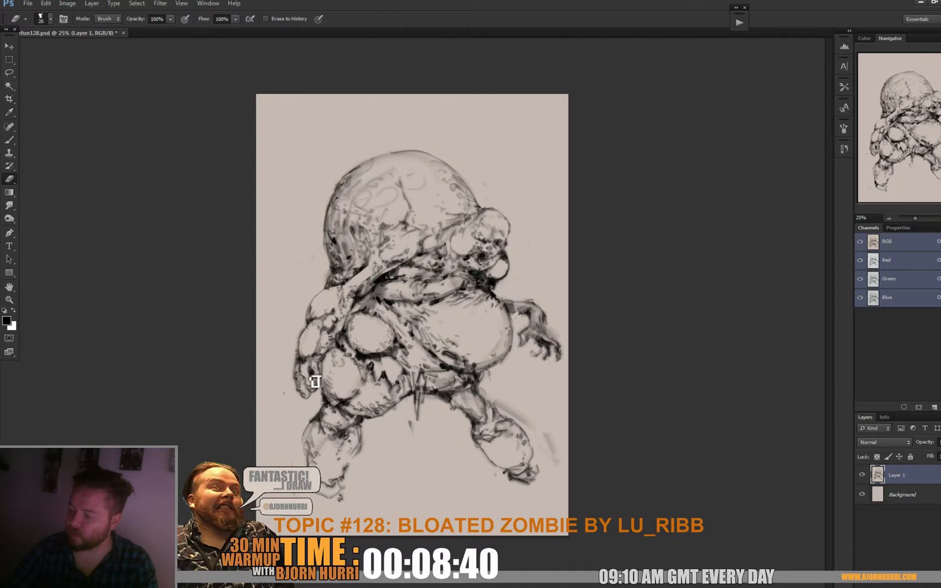
key(b)
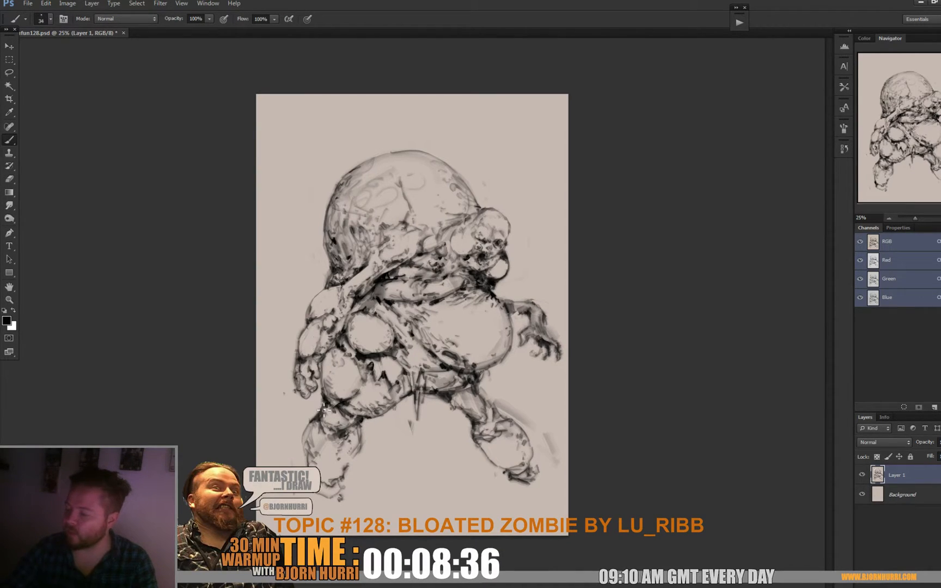
key(e)
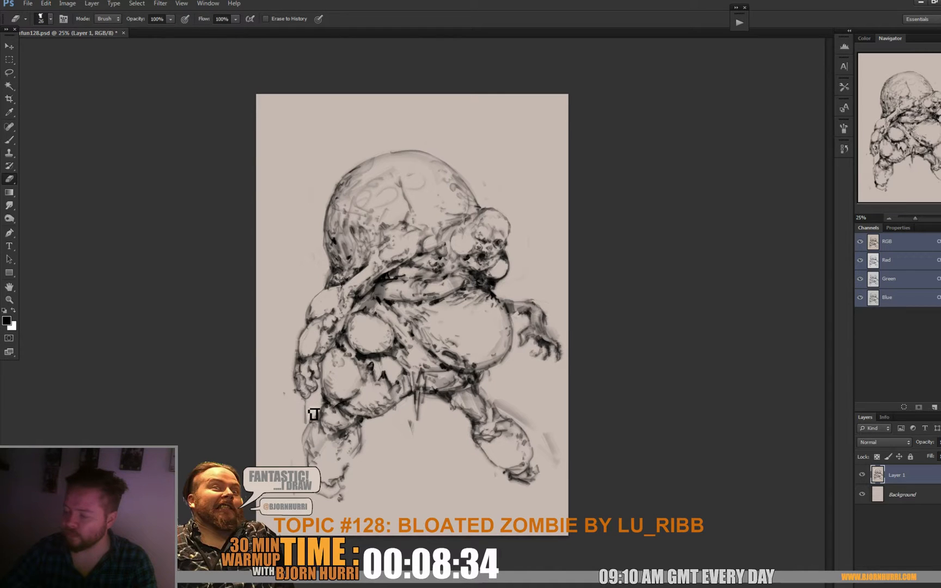
key(b)
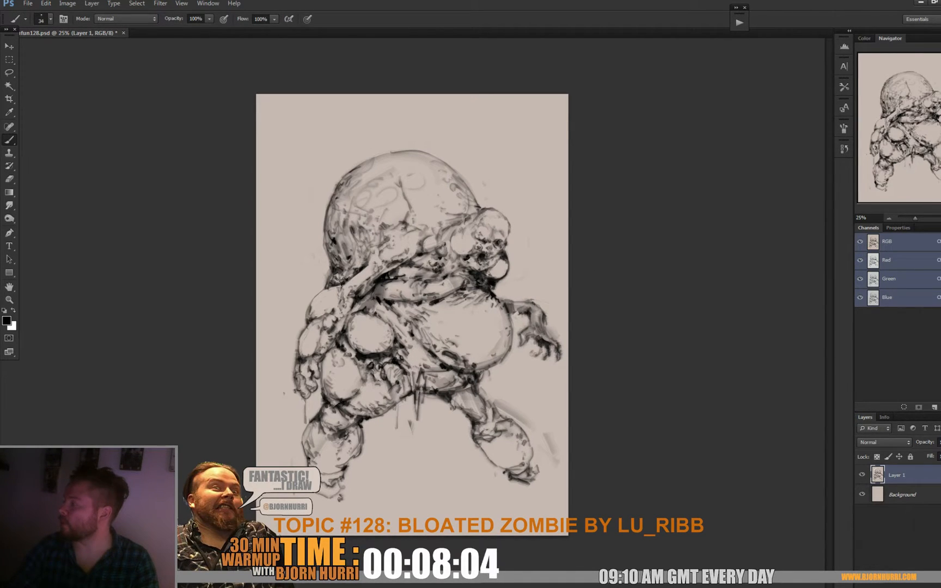
Set the eraser size to 11 px and carve light details into the strands hanging between the legs.
key(e)
right_click(418, 381)
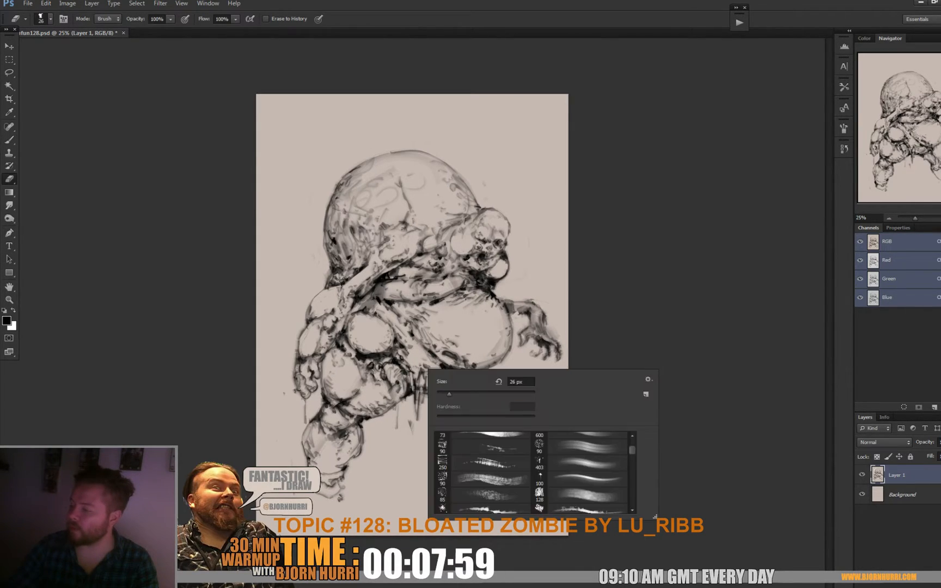
key(Escape)
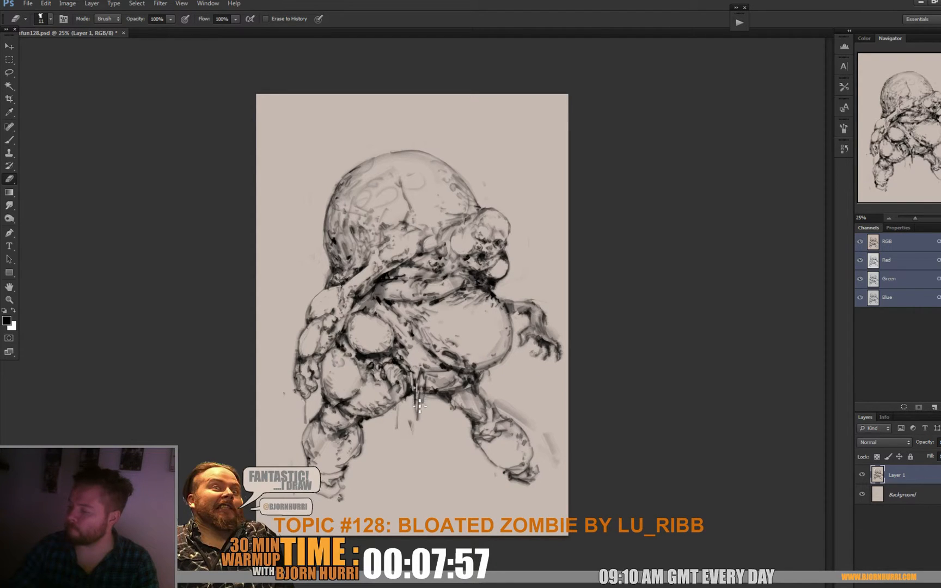
key(b)
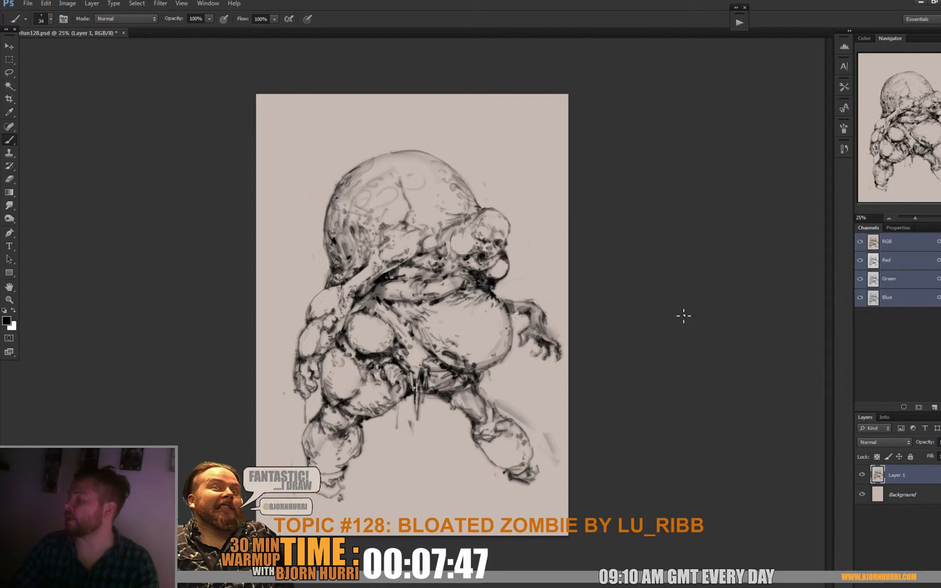
Shade the underside of the belly with short black strokes, clean its edge, and save the file.
mouse_move(447, 360)
mouse_down()
mouse_move(462, 376)
mouse_move(511, 348)
mouse_move(503, 353)
mouse_up()
key(e)
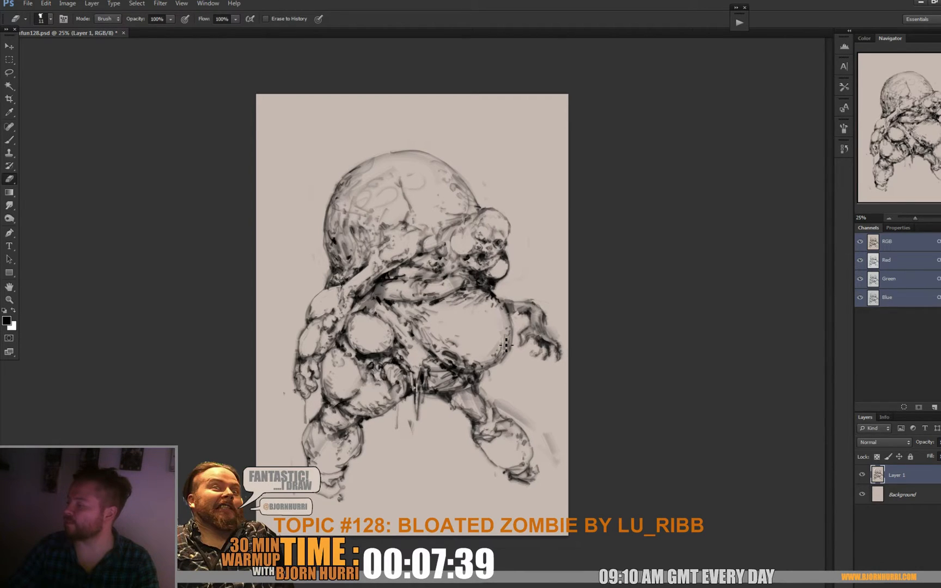
key(ctrl+s)
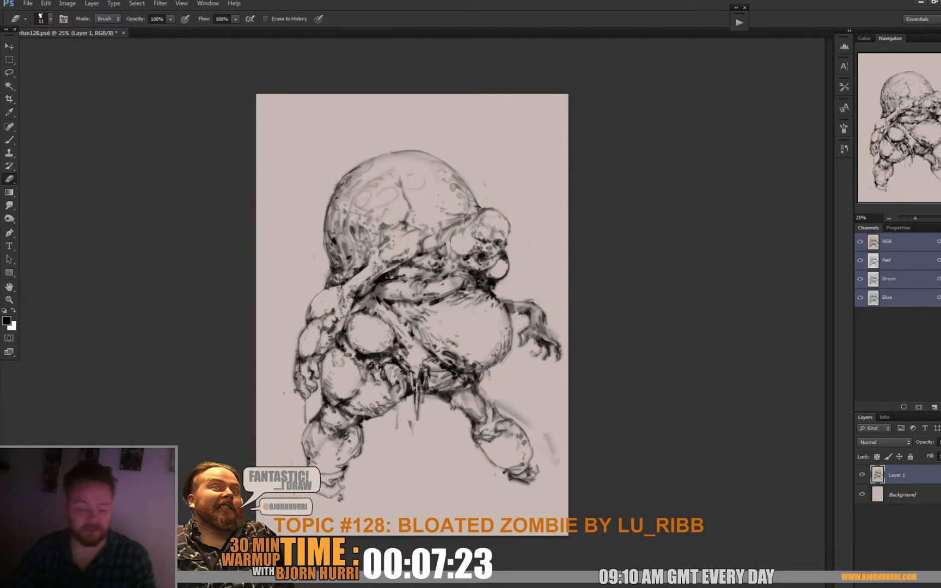
Add black hatching along the lower curve of the belly on the raised arm's side.
key(b)
drag(498, 369, 512, 351)
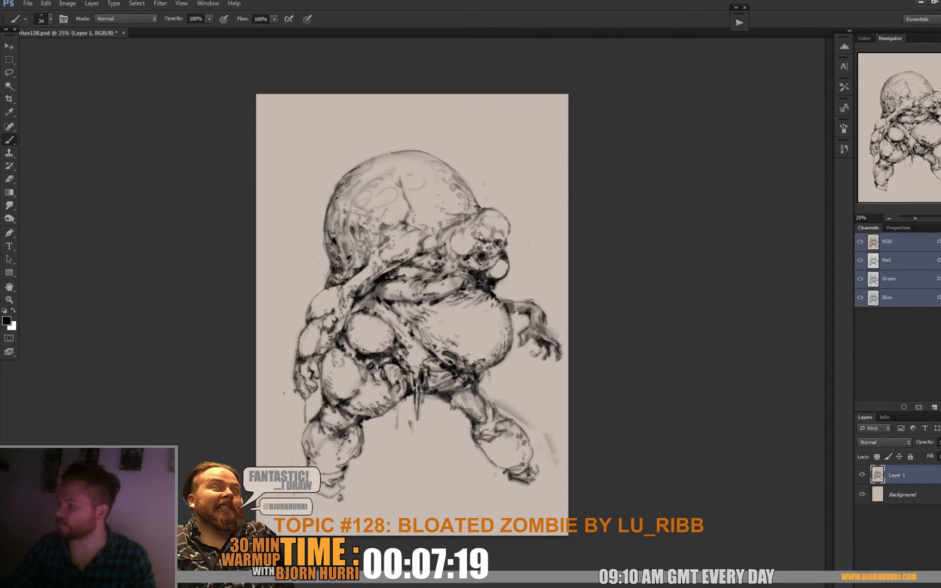
drag(483, 359, 499, 345)
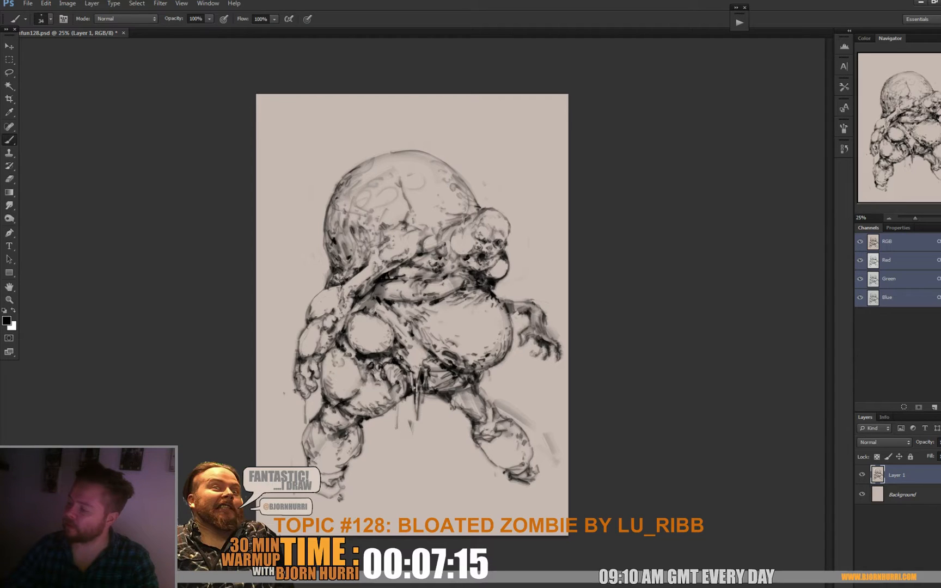
Darken the groin and upper thigh below the belly, and the top of the raised arm where it emerges behind the belly.
mouse_move(461, 389)
mouse_down()
mouse_move(447, 386)
mouse_move(464, 351)
mouse_move(453, 389)
mouse_move(463, 383)
mouse_move(450, 388)
mouse_move(455, 379)
mouse_move(481, 414)
mouse_up()
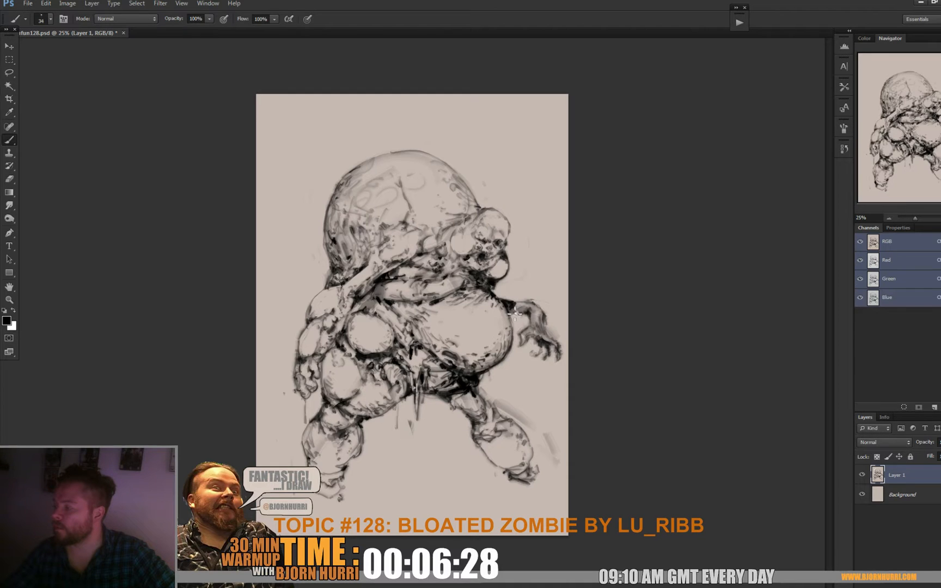
drag(511, 307, 522, 303)
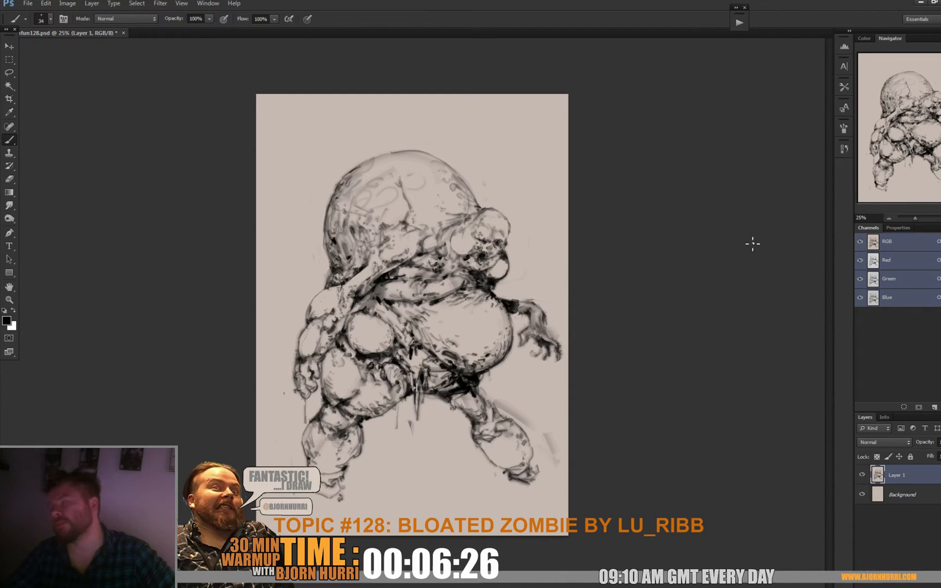
Erase a light accent on the raised forearm near the wrist and set the eraser size to 30 px.
key(e)
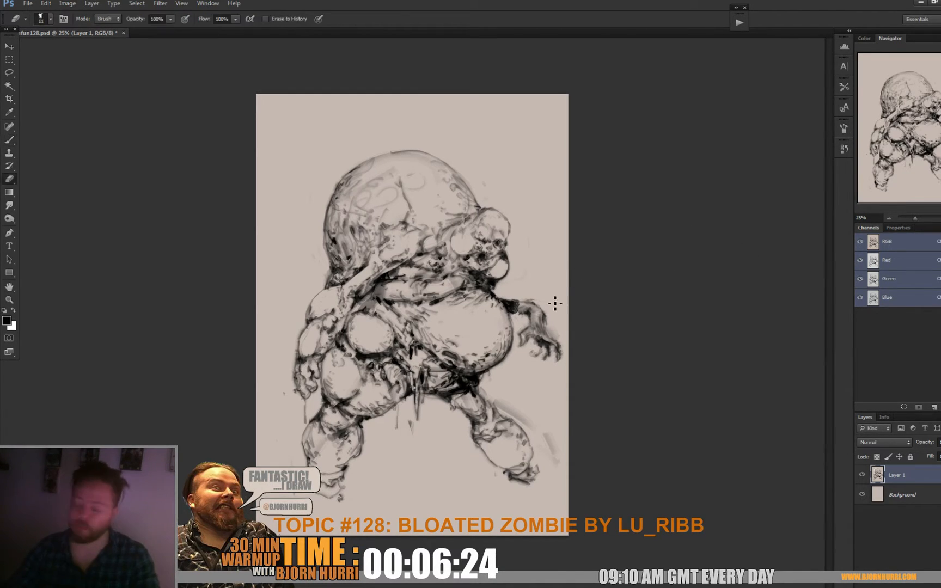
drag(520, 309, 529, 310)
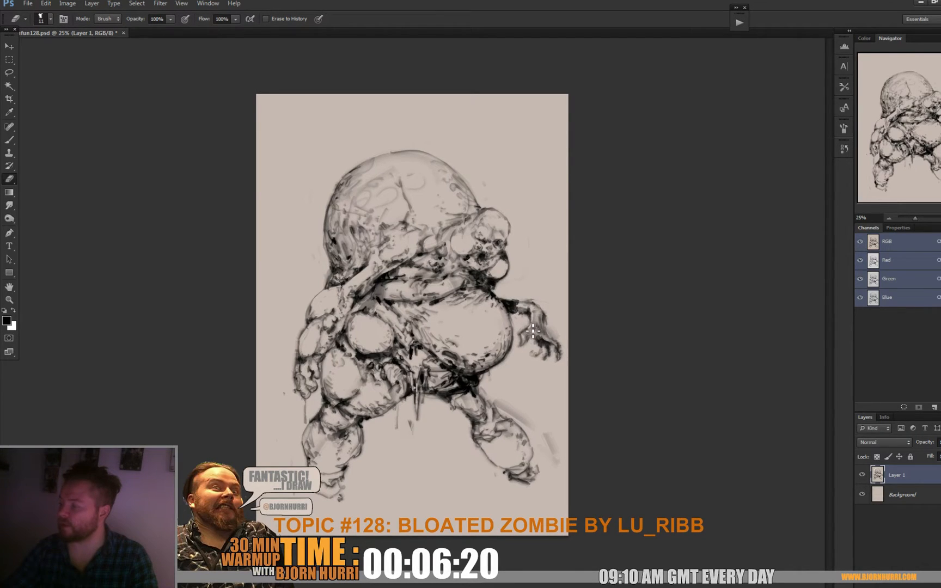
right_click(562, 328)
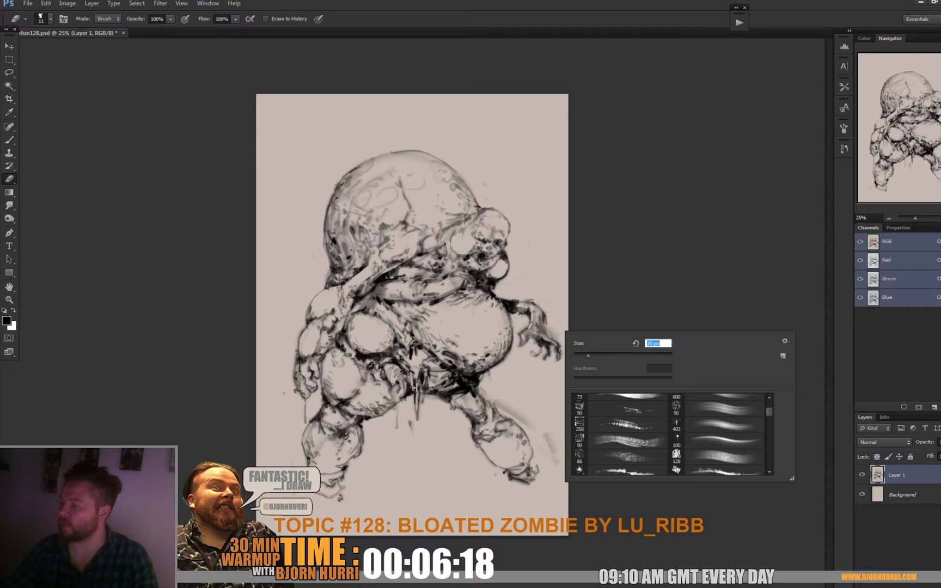
text(30)
key(Return)
Redefine the fingertips of the raised hand with black strokes, cleaning their edges with the eraser.
key(b)
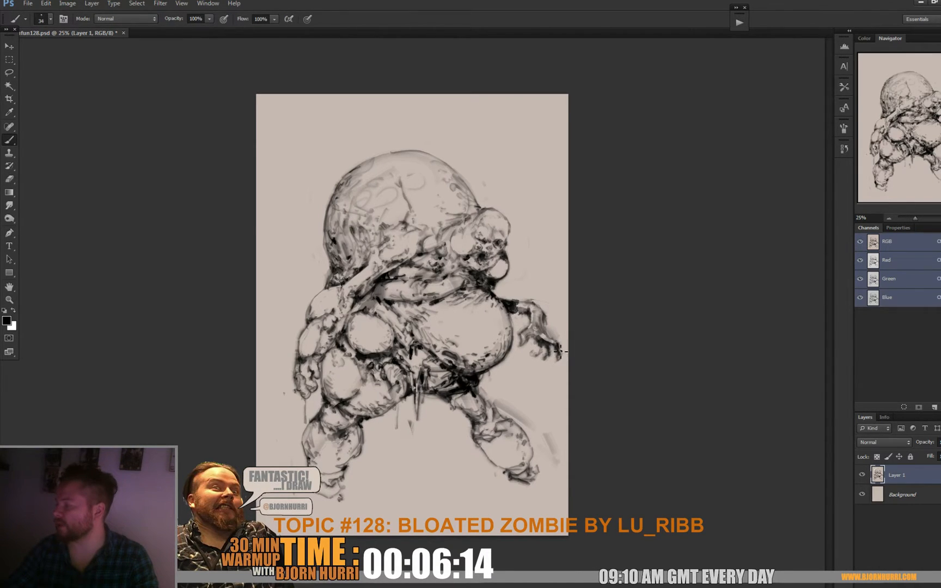
drag(563, 354, 549, 363)
key(e)
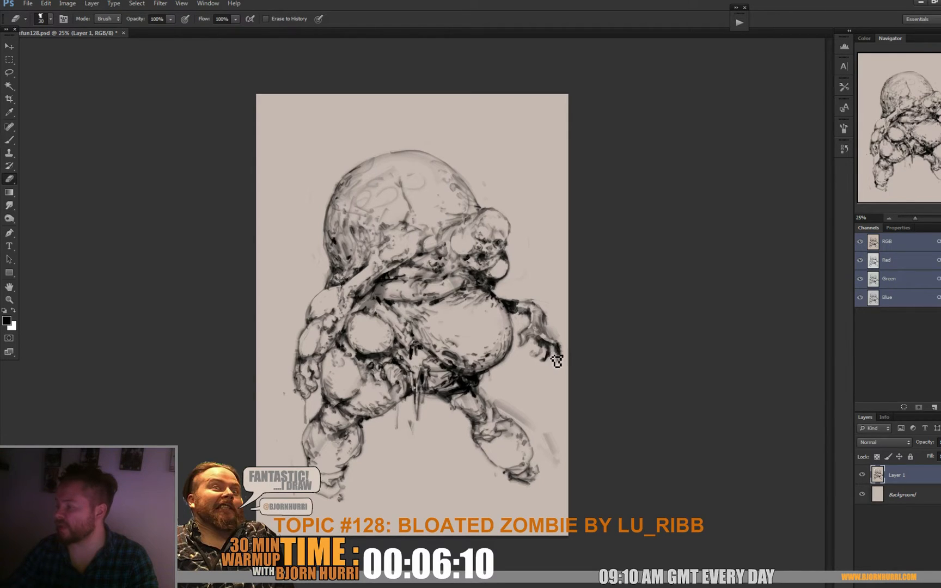
key(b)
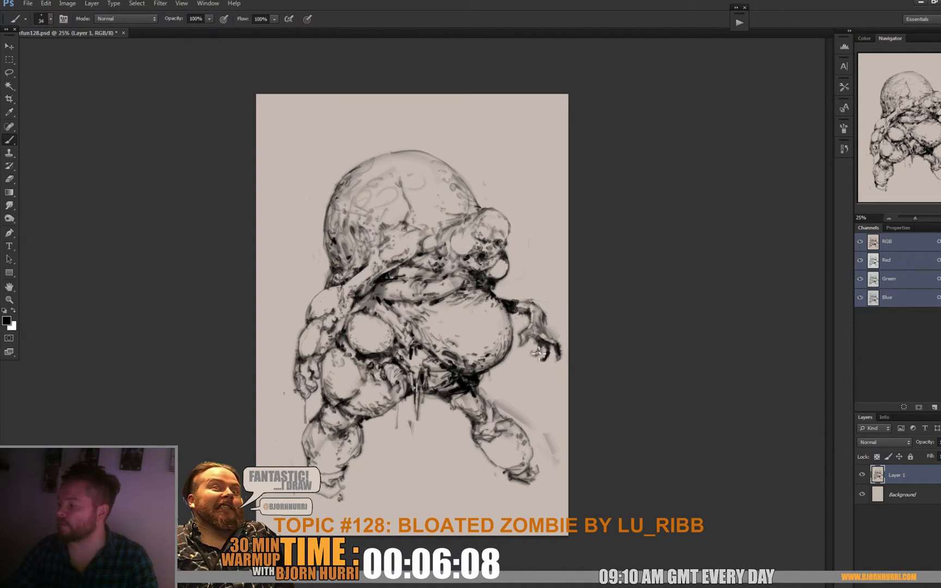
drag(536, 350, 541, 347)
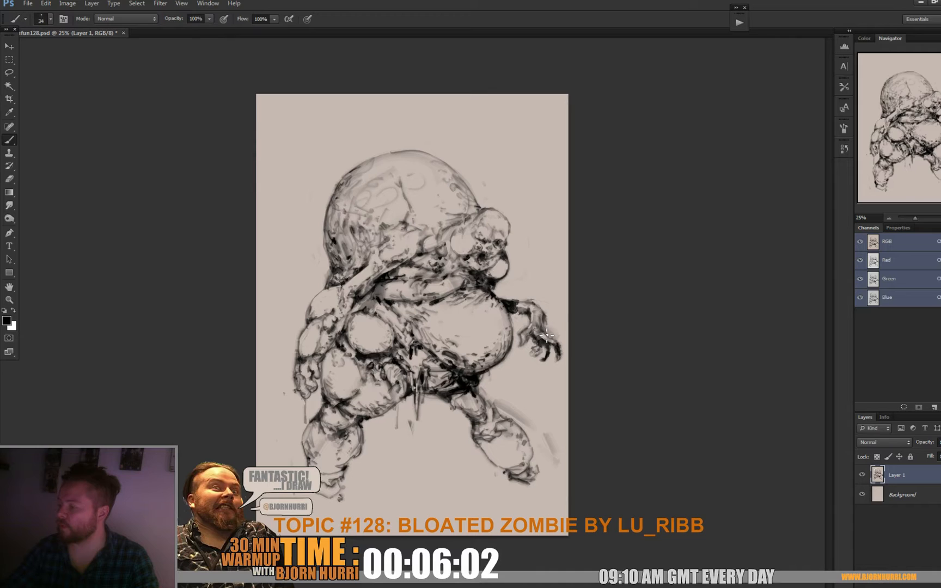
Refine the wrist and back of the raised hand by alternating erased highlights with dark contour strokes.
key(e)
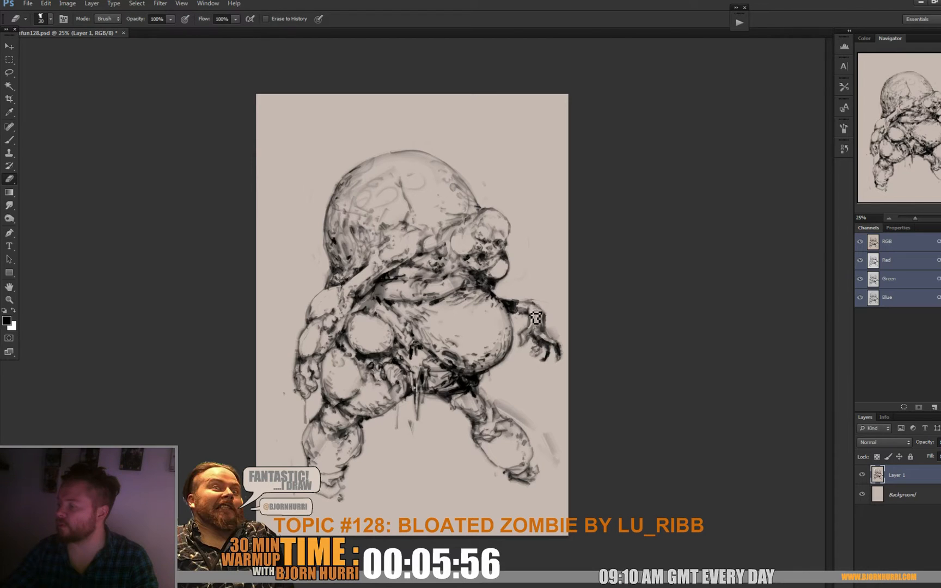
key(b)
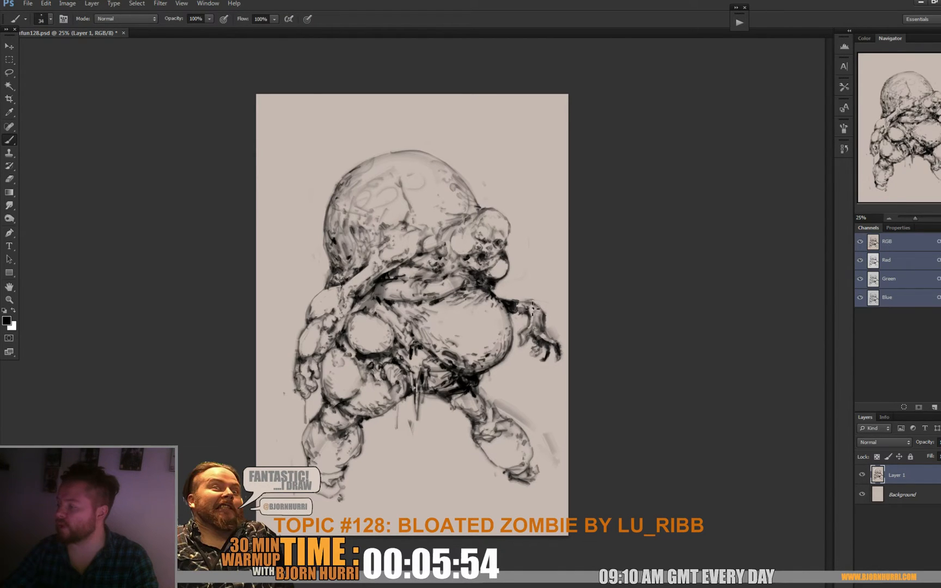
key(e)
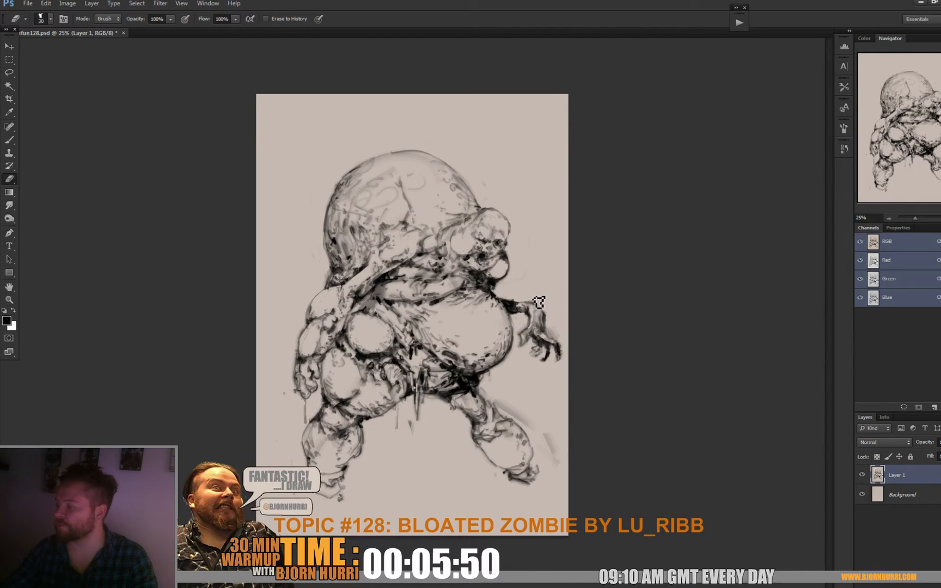
key(b)
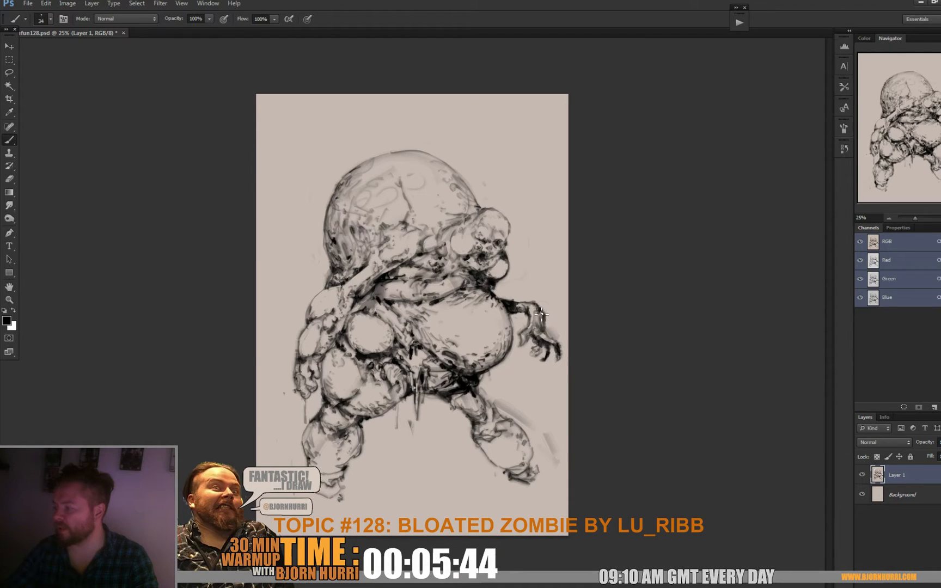
key(e)
key(b)
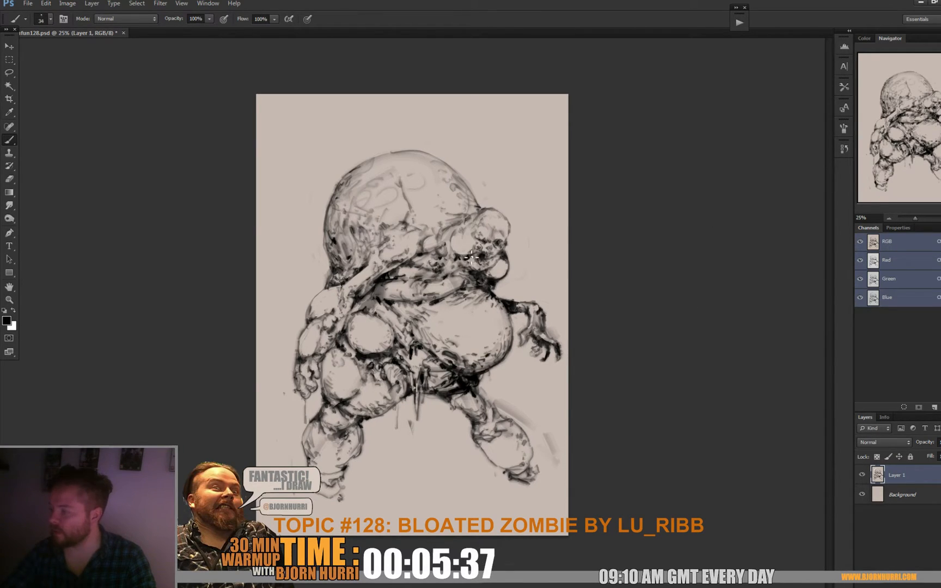
Darken the area beside the mouth and sketch a thin ground shadow outline between the two feet.
drag(469, 257, 467, 254)
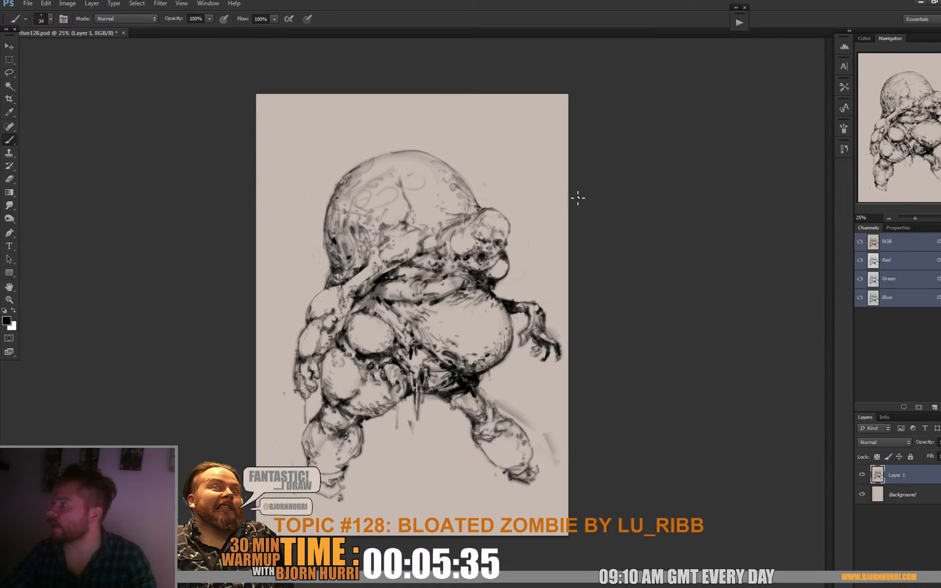
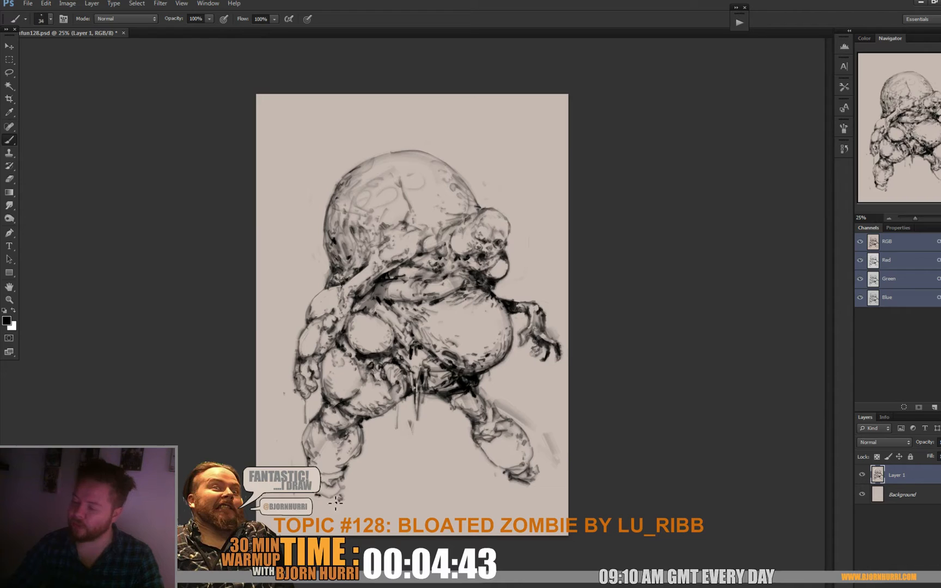
drag(346, 493, 418, 472)
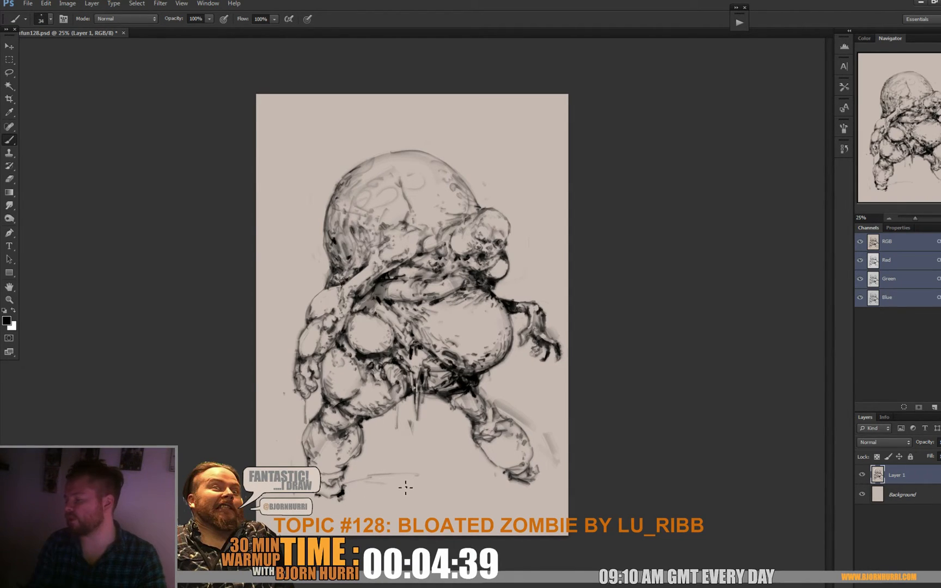
drag(529, 484, 480, 472)
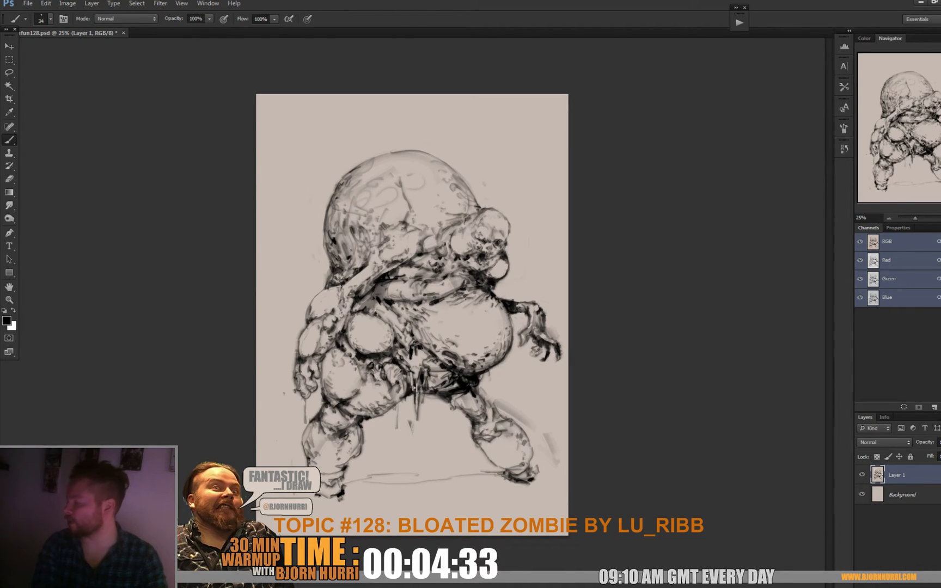
Add a new layer above the sketch, set its blending mode to Multiply and lower its opacity.
key(ctrl+shift+alt+n)
click(870, 439)
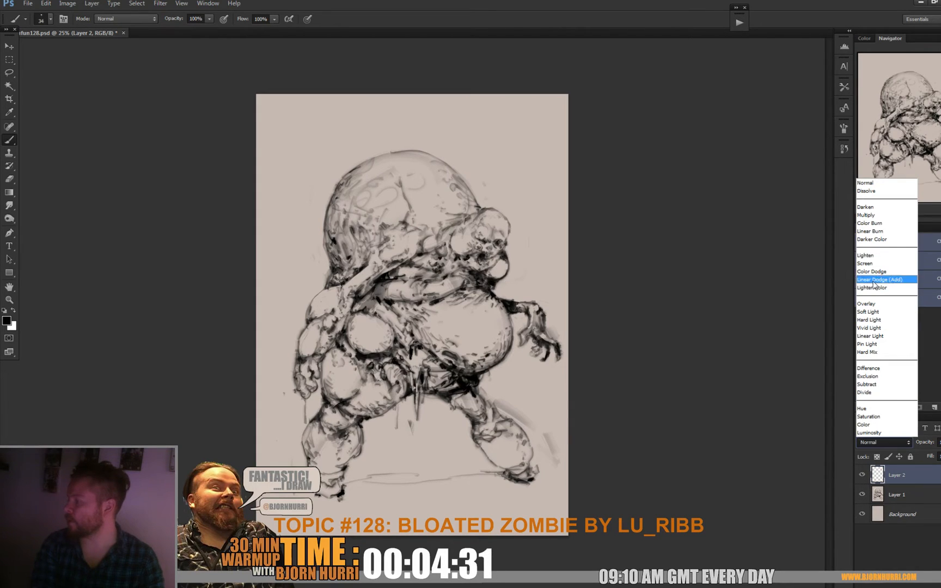
click(882, 224)
click(934, 438)
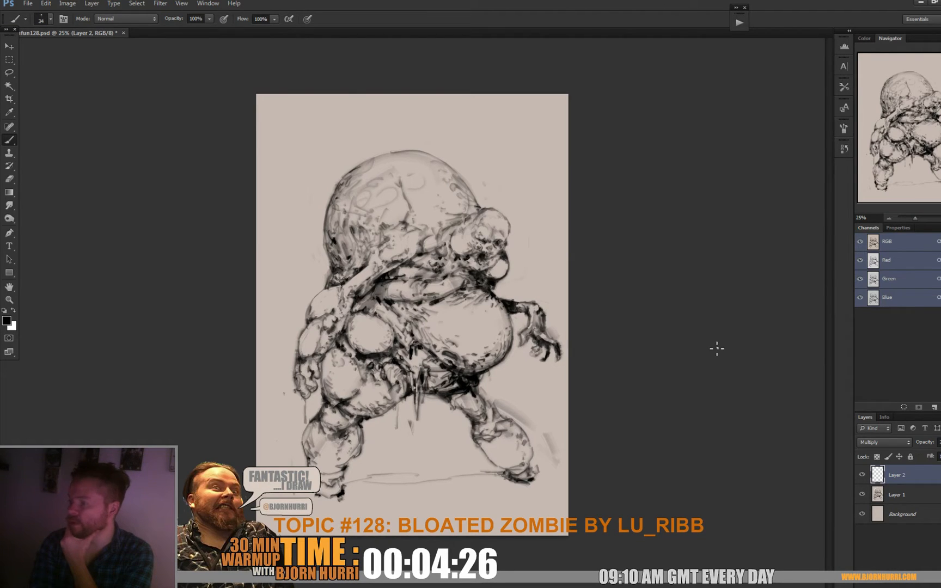
Choose a hard round brush at 168 px and fill the hump, head, belly and upper hanging arm with flat tone.
right_click(378, 211)
scroll(484, 313, up, 2)
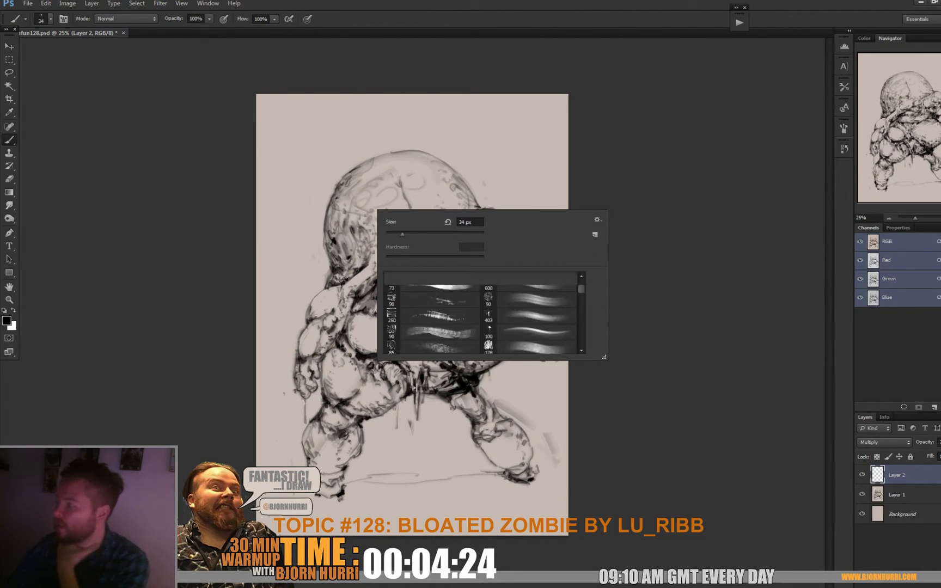
click(488, 296)
double_click(464, 221)
text(168)
key(Return)
mouse_move(392, 173)
mouse_down()
mouse_move(358, 188)
mouse_move(363, 173)
mouse_move(395, 160)
mouse_move(340, 192)
mouse_move(333, 235)
mouse_move(353, 267)
mouse_move(349, 253)
mouse_move(363, 276)
mouse_move(387, 256)
mouse_move(408, 218)
mouse_move(444, 262)
mouse_move(394, 170)
mouse_move(400, 158)
mouse_move(428, 163)
mouse_move(462, 209)
mouse_move(445, 176)
mouse_move(453, 184)
mouse_move(469, 224)
mouse_move(423, 191)
mouse_move(407, 232)
mouse_move(438, 218)
mouse_move(448, 247)
mouse_move(457, 233)
mouse_move(477, 234)
mouse_move(484, 217)
mouse_move(494, 221)
mouse_move(496, 270)
mouse_move(485, 267)
mouse_move(486, 282)
mouse_move(459, 296)
mouse_move(447, 286)
mouse_move(471, 312)
mouse_move(474, 299)
mouse_move(486, 305)
mouse_move(499, 336)
mouse_move(458, 364)
mouse_move(460, 332)
mouse_move(422, 294)
mouse_move(365, 323)
mouse_move(359, 299)
mouse_move(329, 294)
mouse_move(311, 327)
mouse_up()
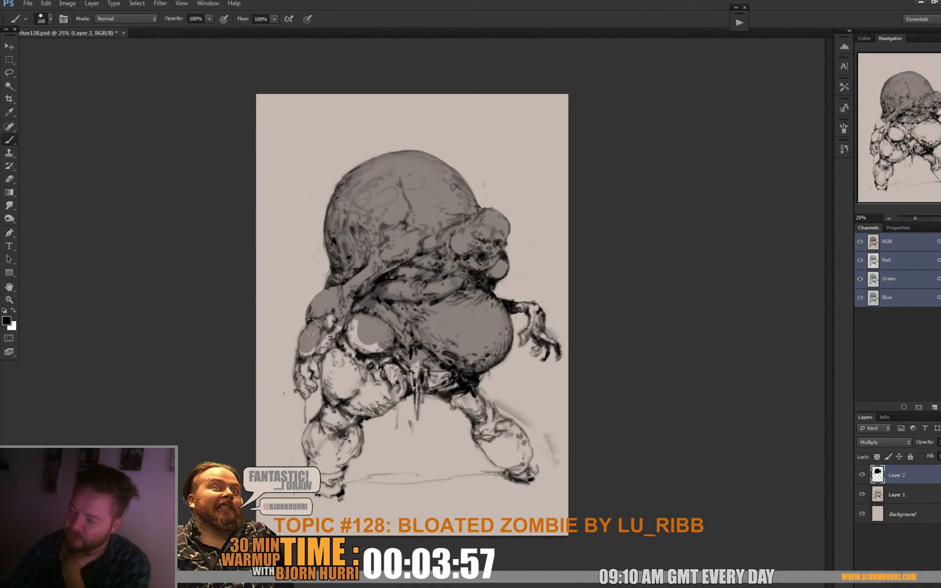
Set the brush size to 67 px and fill the forearm and hand of the hanging arm with flat tone.
right_click(302, 391)
text(67)
key(Return)
mouse_move(308, 398)
mouse_down()
mouse_move(317, 359)
mouse_move(342, 332)
mouse_move(343, 308)
mouse_up()
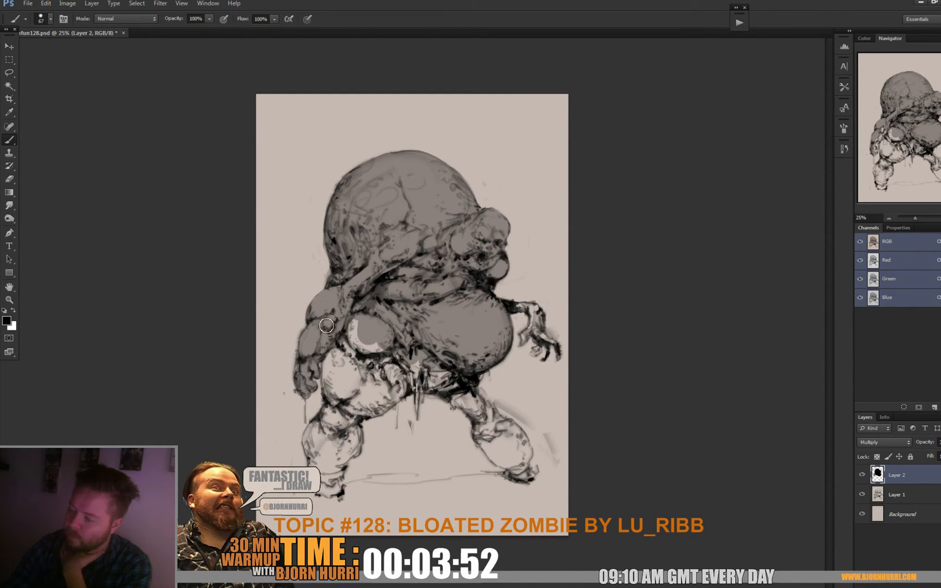
Set the brush size to 154 px and fill the round side bulge, groin and both legs with flat tone.
right_click(363, 344)
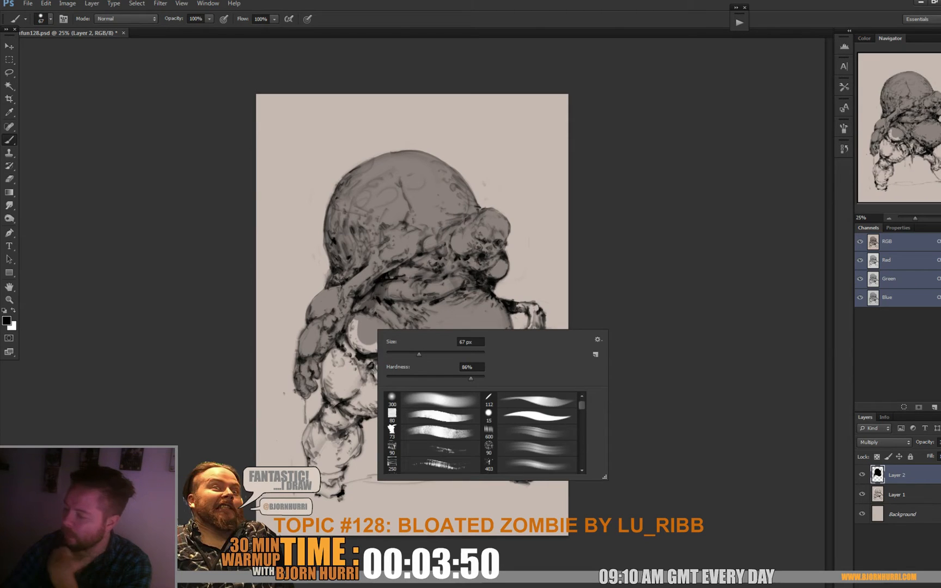
text(154)
key(Return)
mouse_move(364, 344)
mouse_down()
mouse_move(346, 366)
mouse_move(340, 346)
mouse_move(332, 356)
mouse_move(332, 394)
mouse_move(309, 436)
mouse_move(328, 489)
mouse_move(335, 441)
mouse_move(333, 475)
mouse_move(342, 451)
mouse_move(354, 449)
mouse_move(354, 434)
mouse_move(324, 436)
mouse_move(346, 401)
mouse_move(339, 406)
mouse_move(375, 357)
mouse_move(372, 405)
mouse_move(407, 371)
mouse_move(373, 386)
mouse_move(361, 380)
mouse_move(419, 346)
mouse_move(396, 370)
mouse_move(415, 375)
mouse_move(416, 409)
mouse_move(418, 366)
mouse_move(426, 382)
mouse_move(418, 384)
mouse_move(448, 376)
mouse_move(456, 399)
mouse_move(476, 411)
mouse_move(468, 389)
mouse_move(522, 445)
mouse_move(512, 427)
mouse_move(524, 473)
mouse_move(495, 457)
mouse_move(477, 429)
mouse_move(527, 474)
mouse_up()
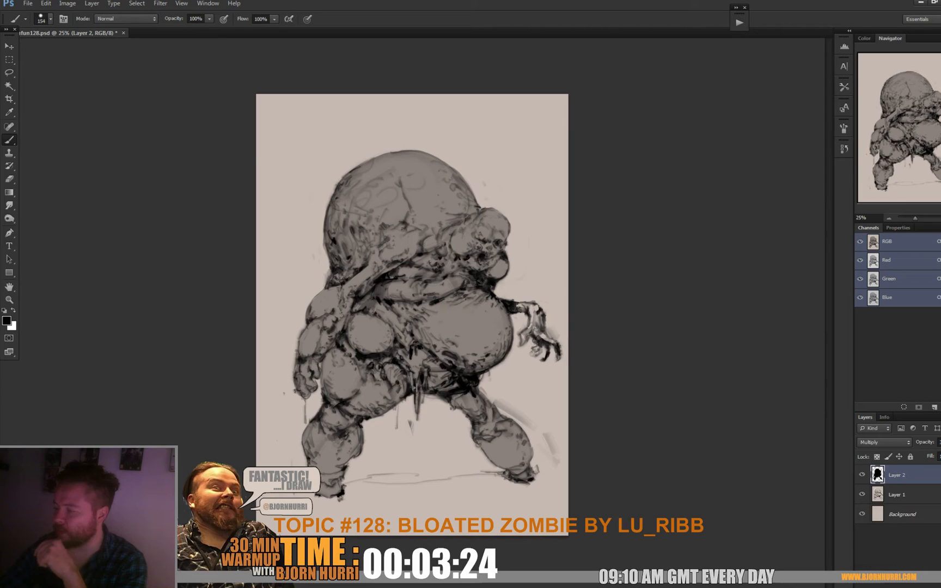
Fill the raised arm and hand with flat tone, and paint an oval ground shadow between the feet.
drag(516, 303, 531, 308)
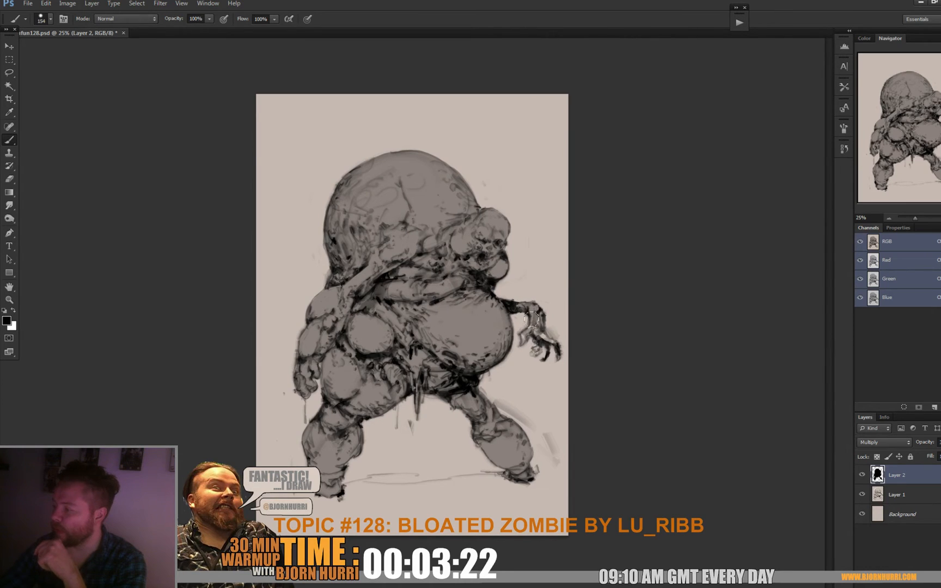
drag(535, 332, 536, 319)
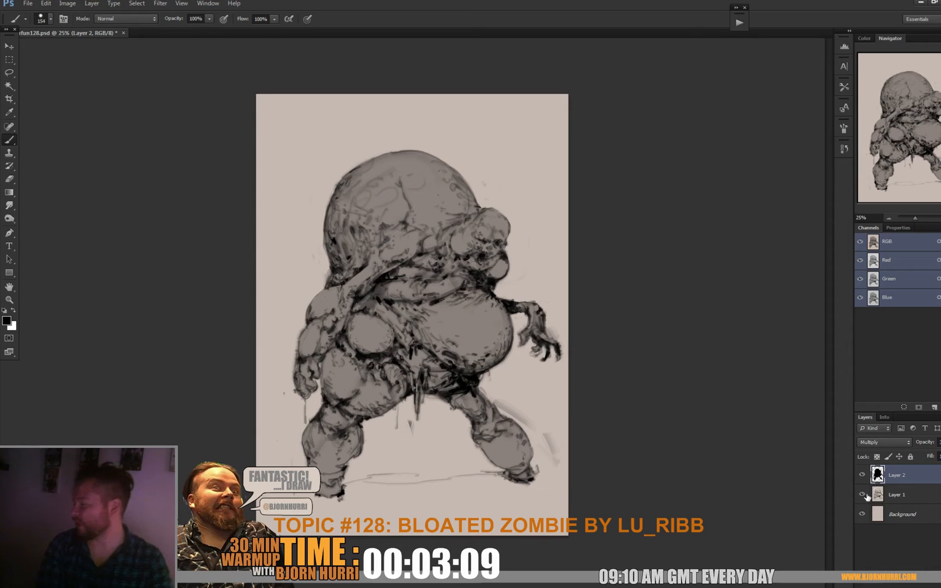
mouse_move(342, 483)
mouse_down()
mouse_move(448, 472)
mouse_move(374, 474)
mouse_move(443, 479)
mouse_move(482, 469)
mouse_up()
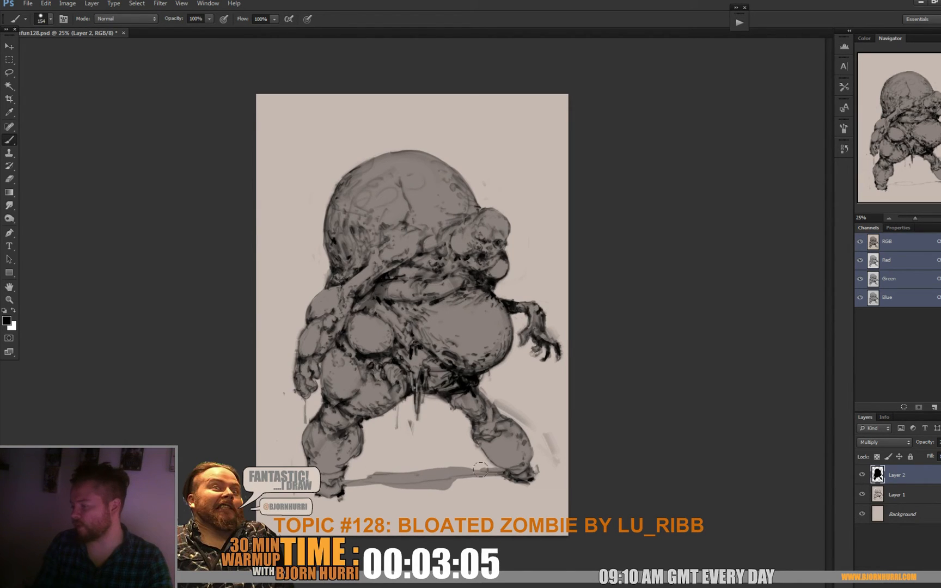
mouse_move(381, 469)
mouse_down()
mouse_move(367, 482)
mouse_move(399, 483)
mouse_move(344, 485)
mouse_move(350, 477)
mouse_move(360, 476)
mouse_move(330, 487)
mouse_move(397, 479)
mouse_move(378, 479)
mouse_move(436, 486)
mouse_move(497, 471)
mouse_up()
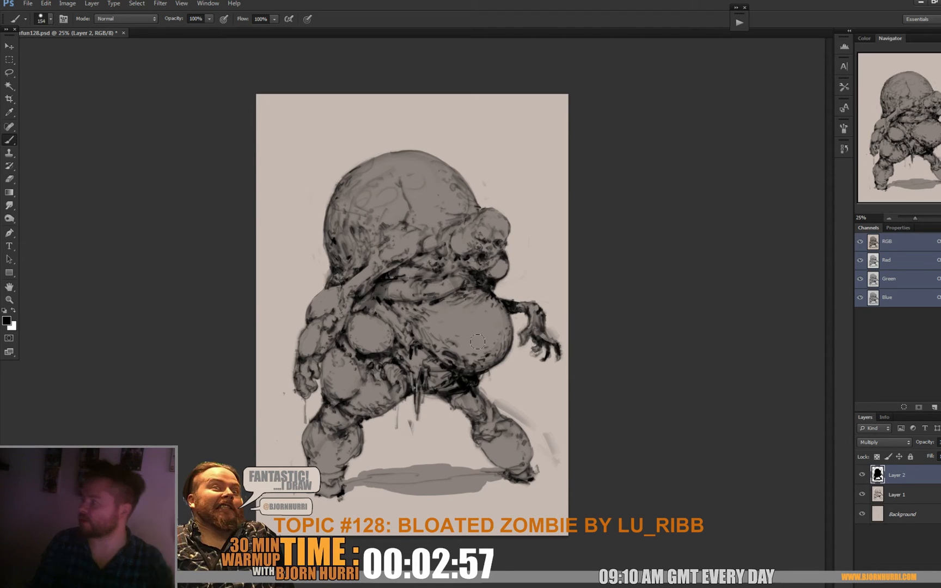
Load the tone layer's silhouette as a selection, add a new layer above it and hide the selection outline.
ctrl+click(878, 475)
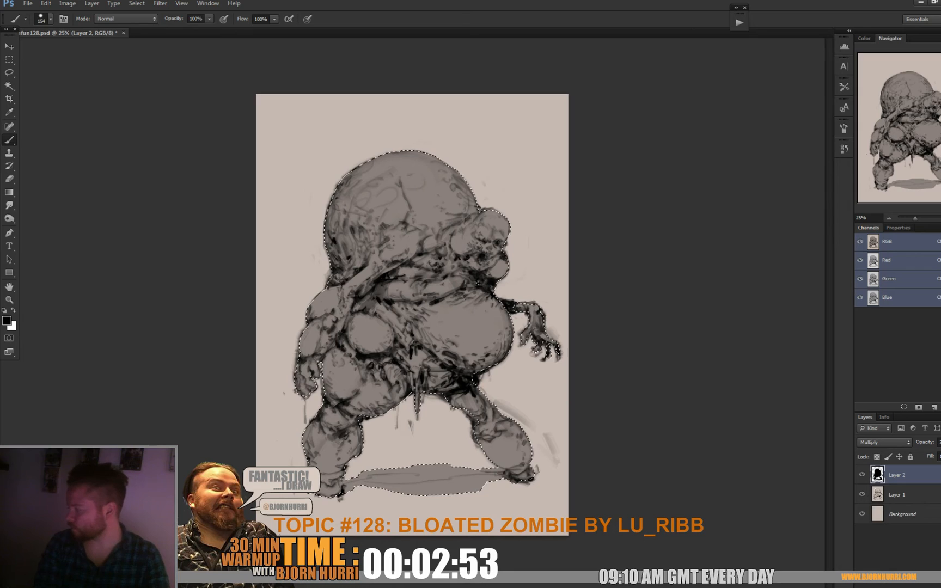
key(ctrl+shift+alt+n)
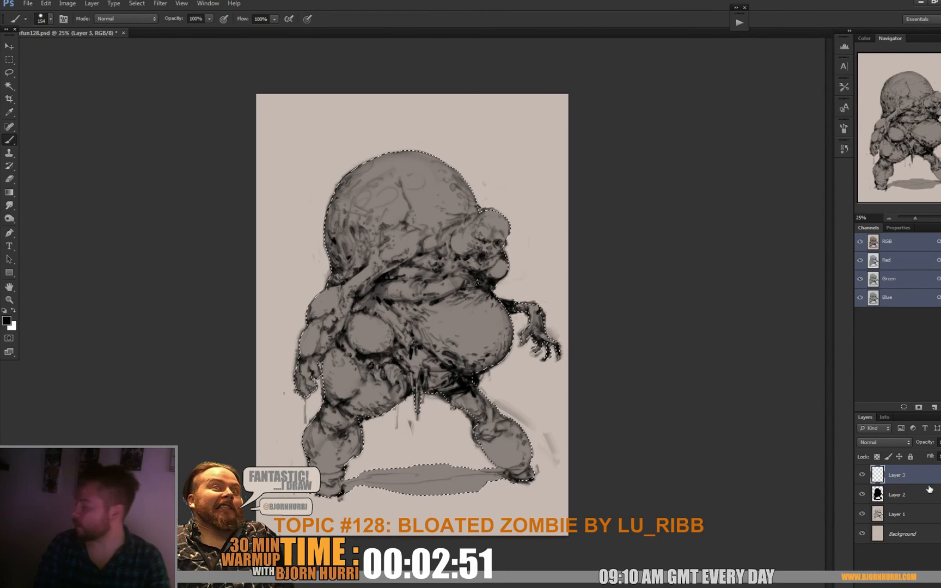
key(ctrl+d)
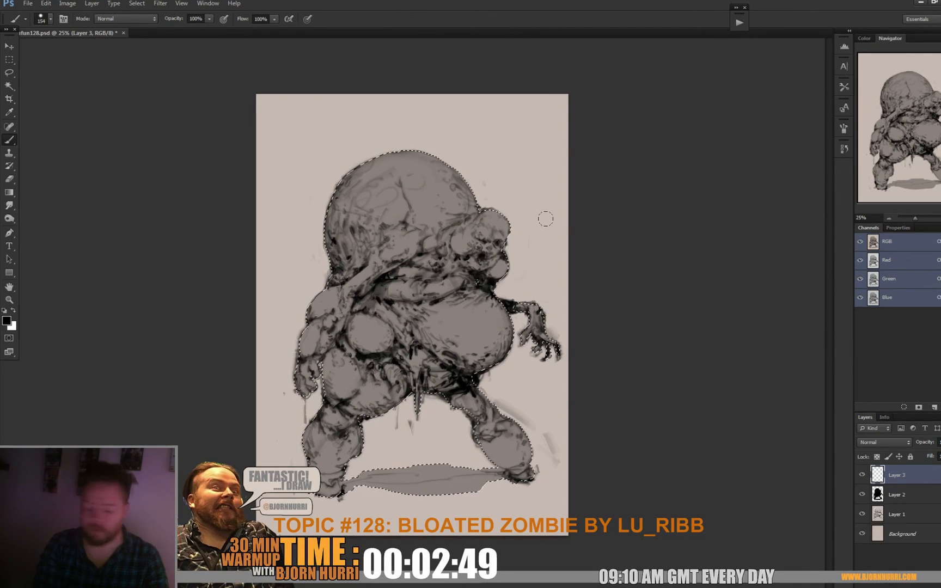
Set the foreground colour to d06c6c and apply a linear colour-to-transparent gradient from above the hump down to the feet.
key(g)
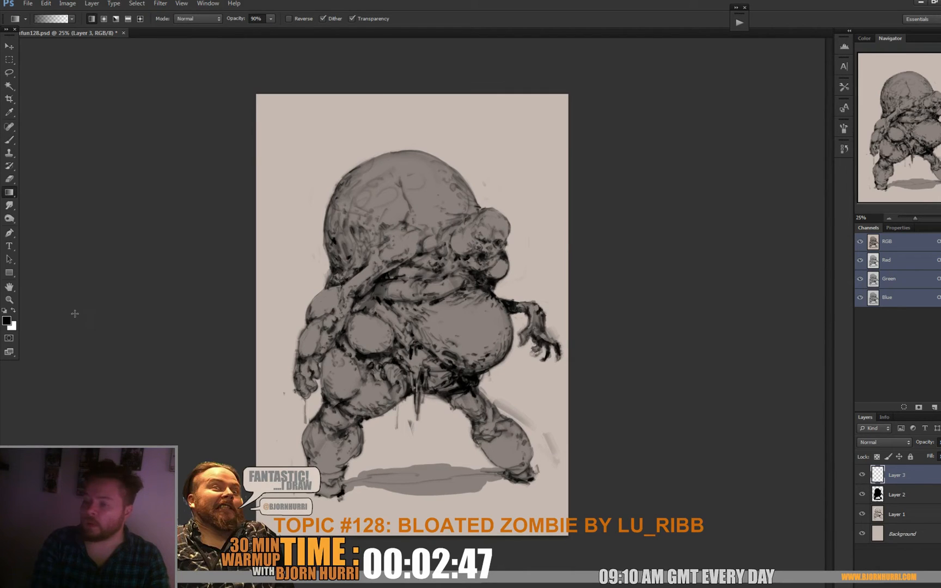
click(7, 320)
click(435, 392)
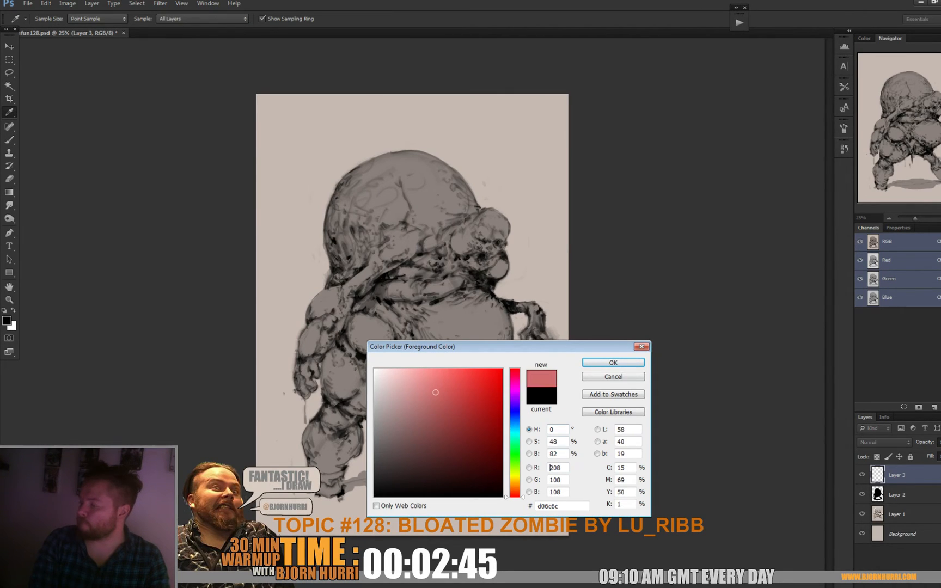
click(613, 362)
key(g)
drag(400, 115, 400, 463)
Cycle through the gradient layer's blending modes and set it to Overlay.
click(872, 440)
click(872, 441)
key(Down)
key(Down)
key(Down)
key(Down)
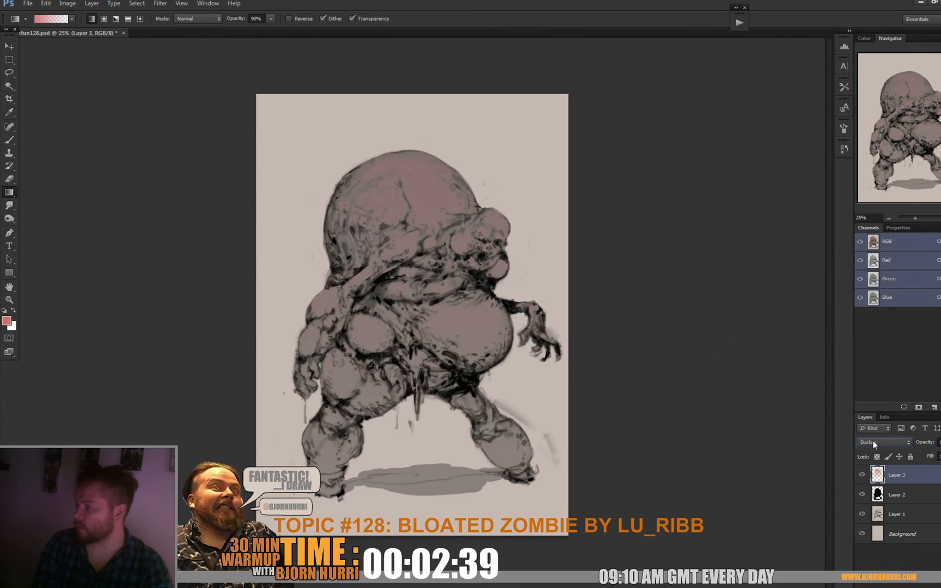
key(Down)
key(Down)
key(Down)
key(Down)
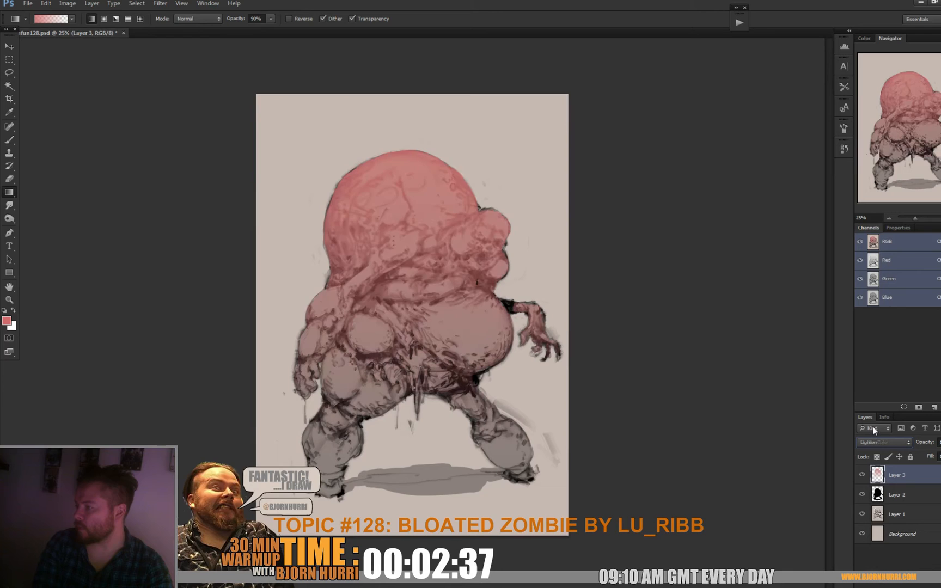
key(Down)
key(Down)
key(Down)
key(Down)
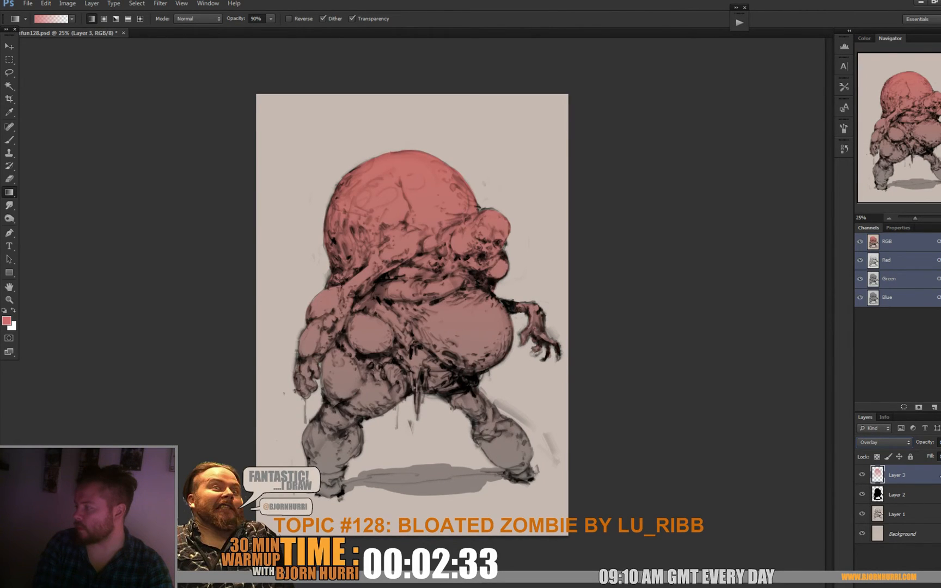
Lower the red gradient layer's opacity, add a new layer above it and set the new layer to Overlay.
click(938, 456)
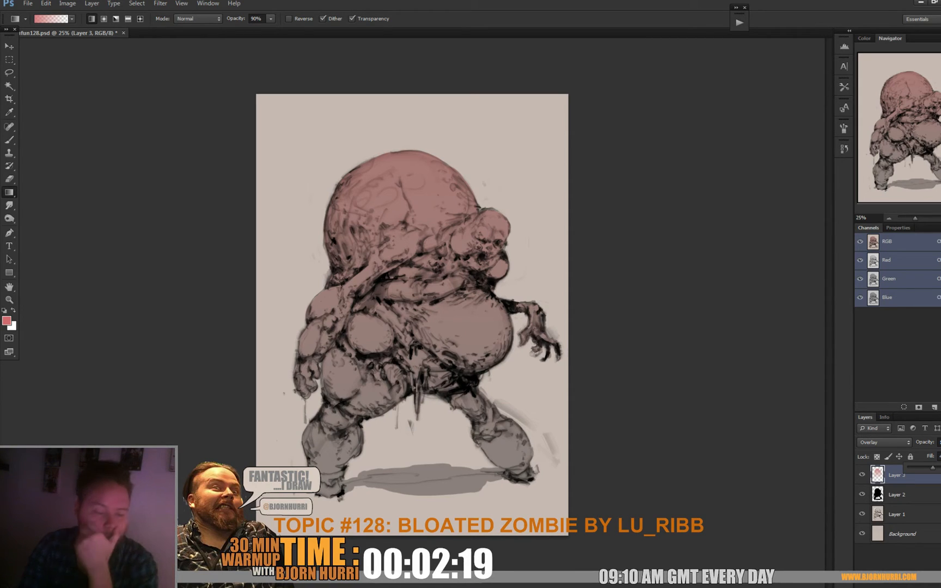
click(882, 478)
key(ctrl+shift+alt+n)
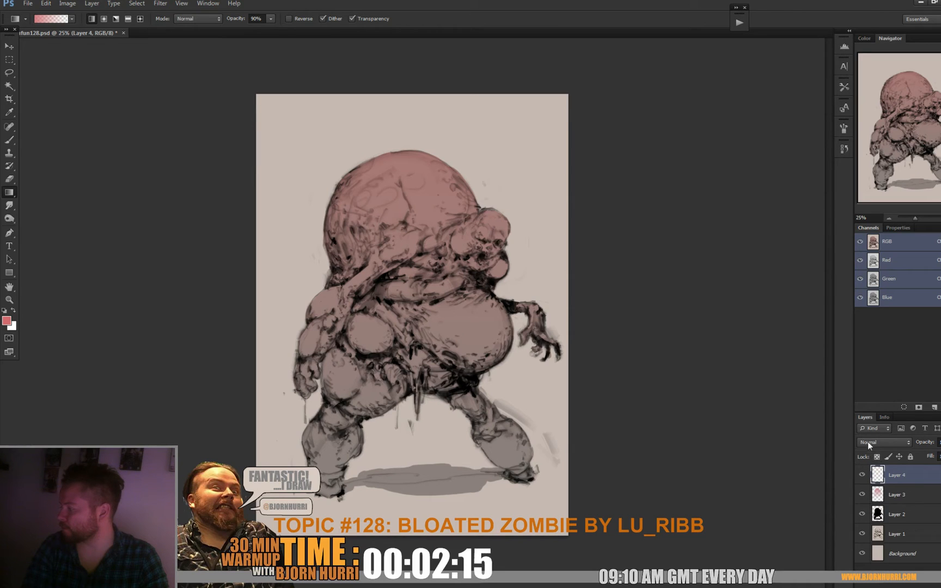
click(873, 442)
click(868, 306)
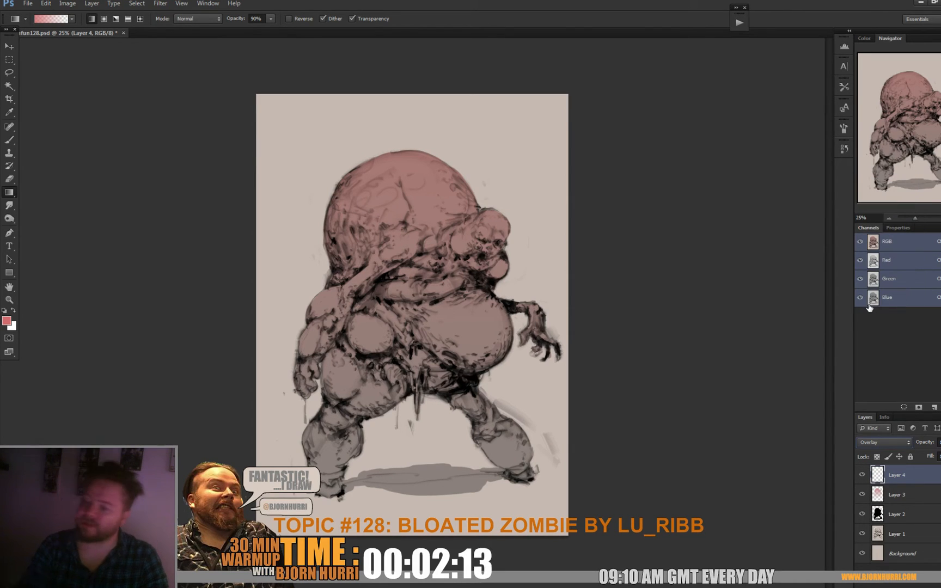
Set the foreground colour to orange-brown 914e06 and switch the new layer's blending mode to Color Dodge.
click(7, 323)
click(514, 486)
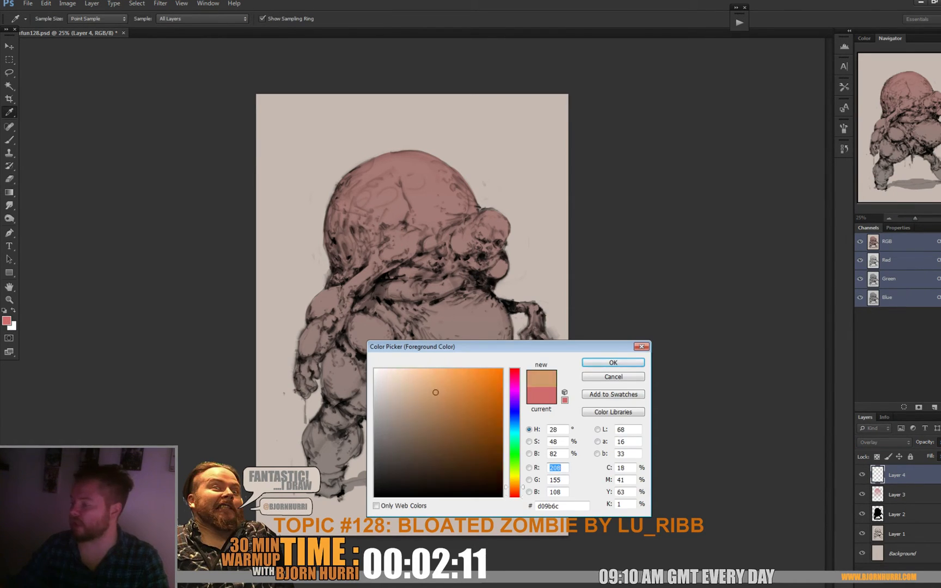
click(497, 423)
key(Return)
key(g)
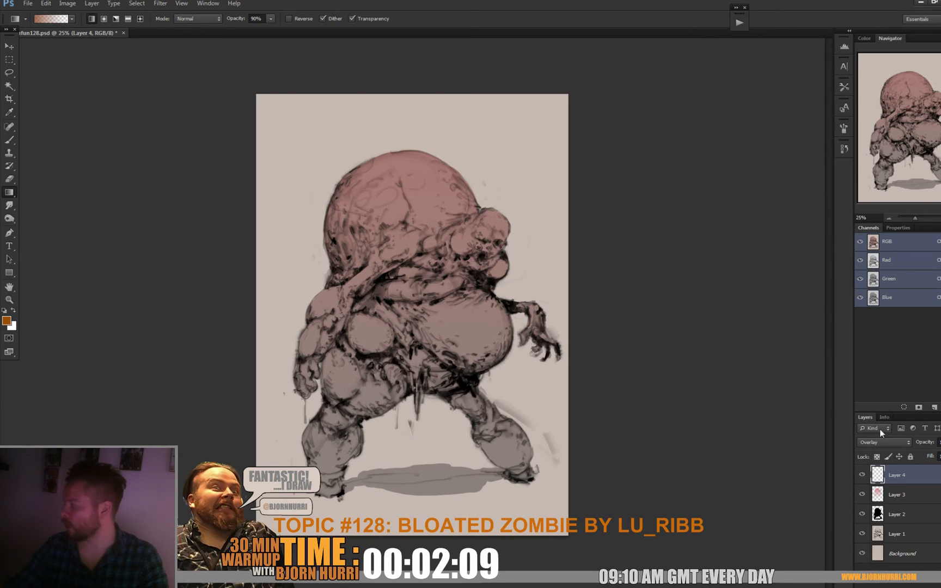
click(883, 442)
click(879, 273)
With a soft round brush at 154 px, paint orange highlights on the face, the hanging arm's shoulder and elbow, and the round side growth.
right_click(576, 263)
key(Escape)
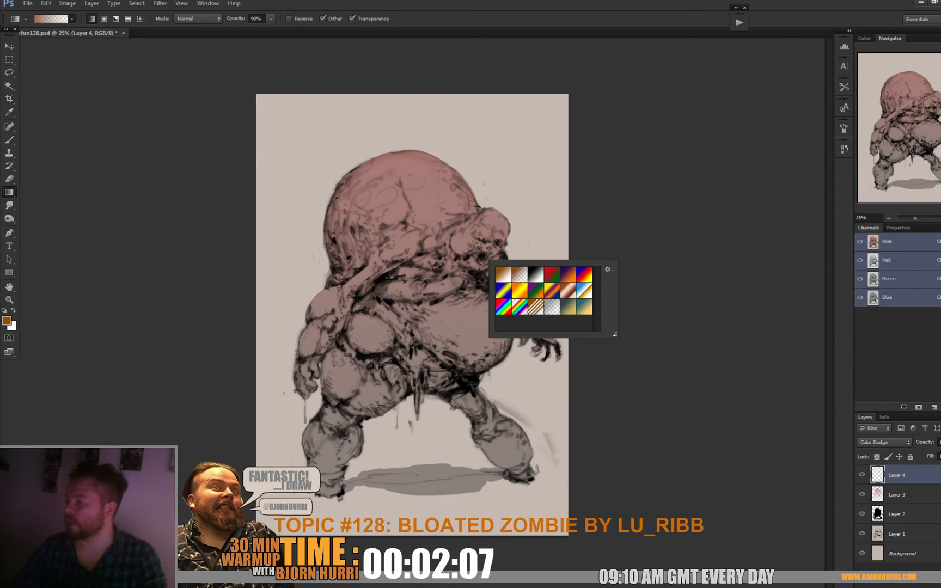
key(b)
right_click(674, 245)
click(542, 318)
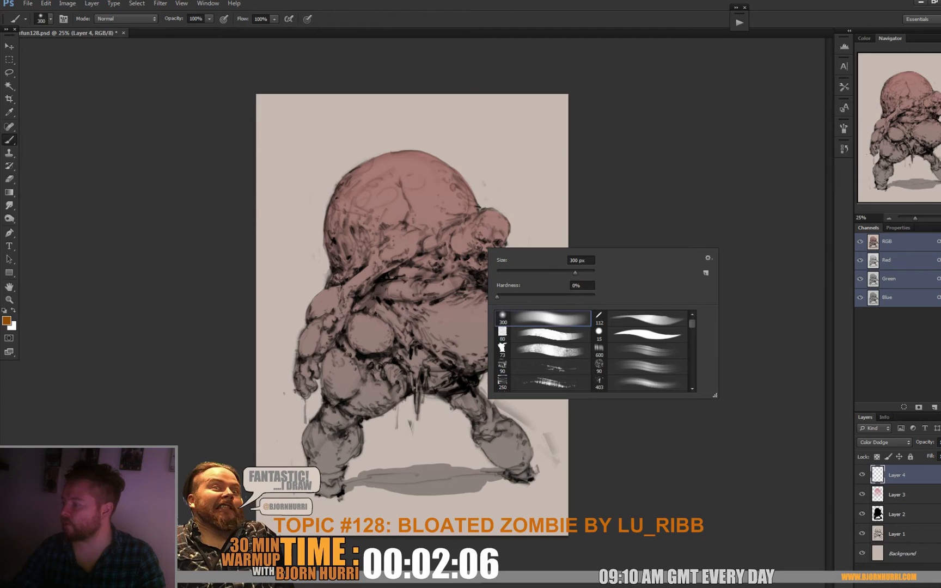
key(Return)
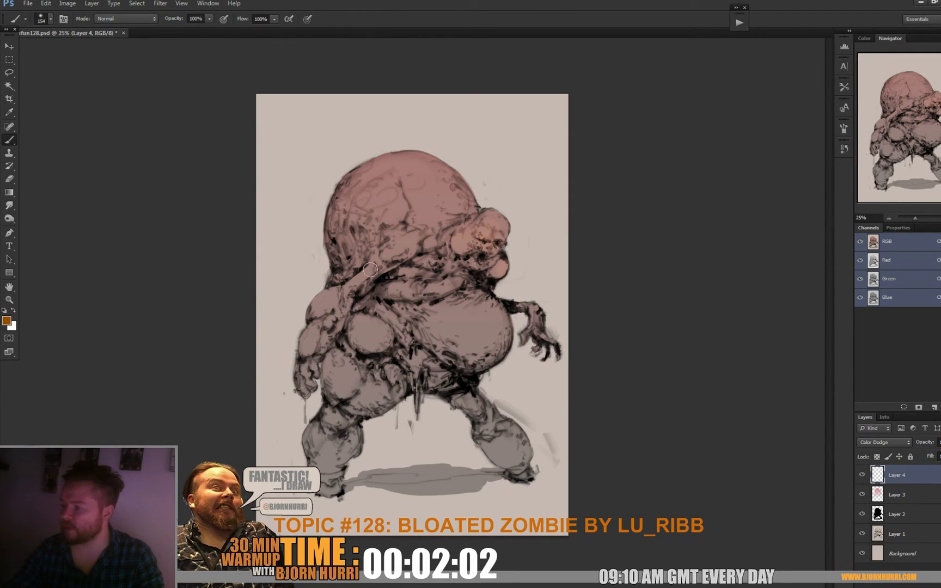
drag(324, 307, 302, 334)
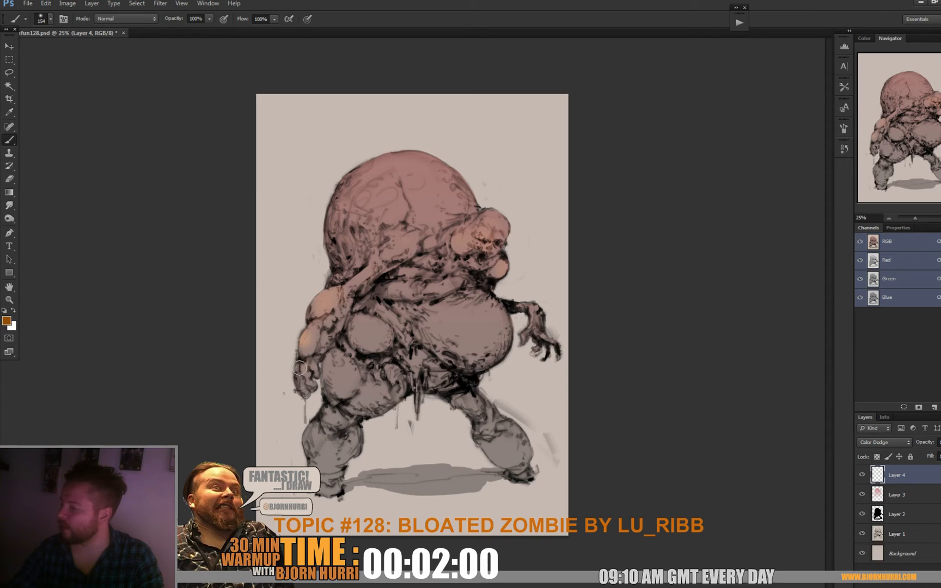
click(369, 332)
Enlarge the soft brush to 197 px and paint orange highlights on the belly, thigh and lower legs.
right_click(413, 317)
drag(479, 333, 496, 334)
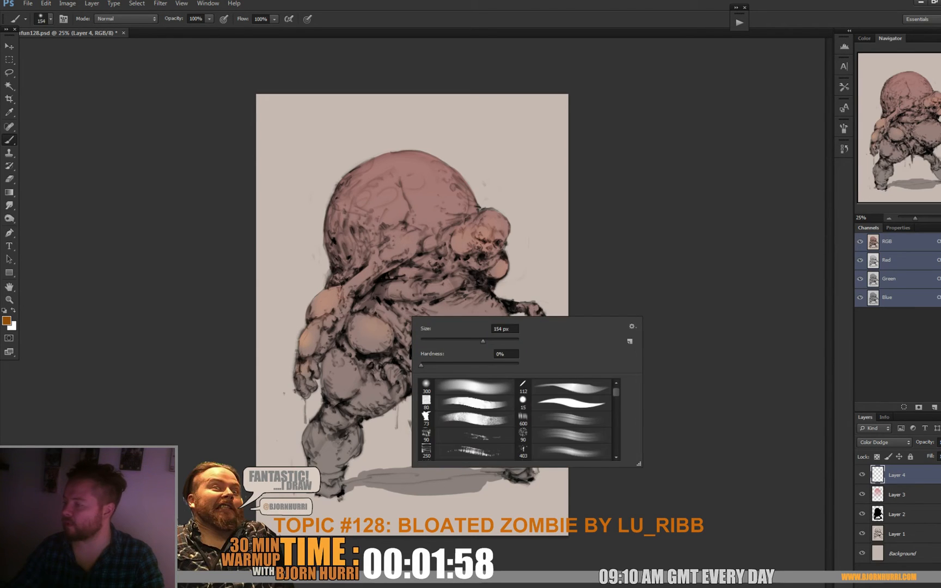
key(Return)
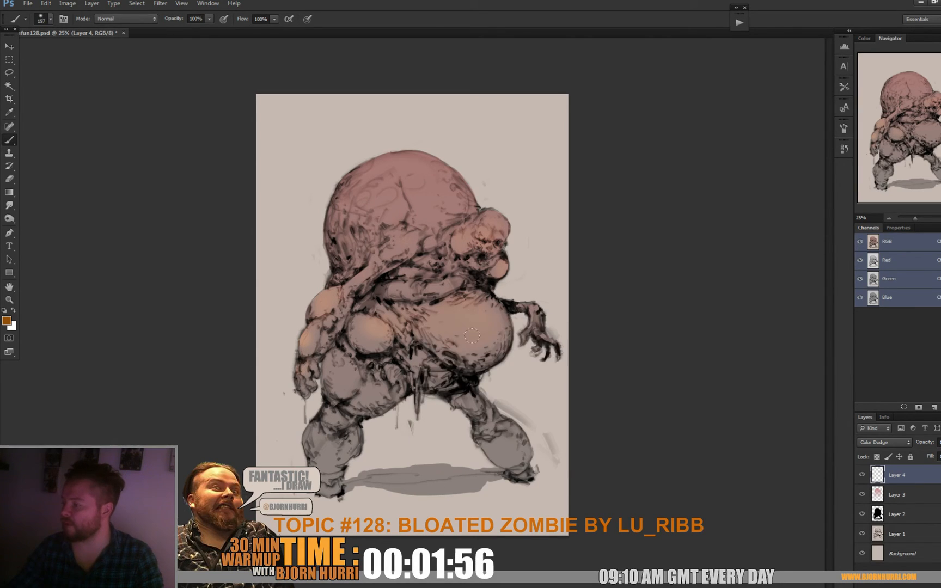
drag(507, 361, 515, 342)
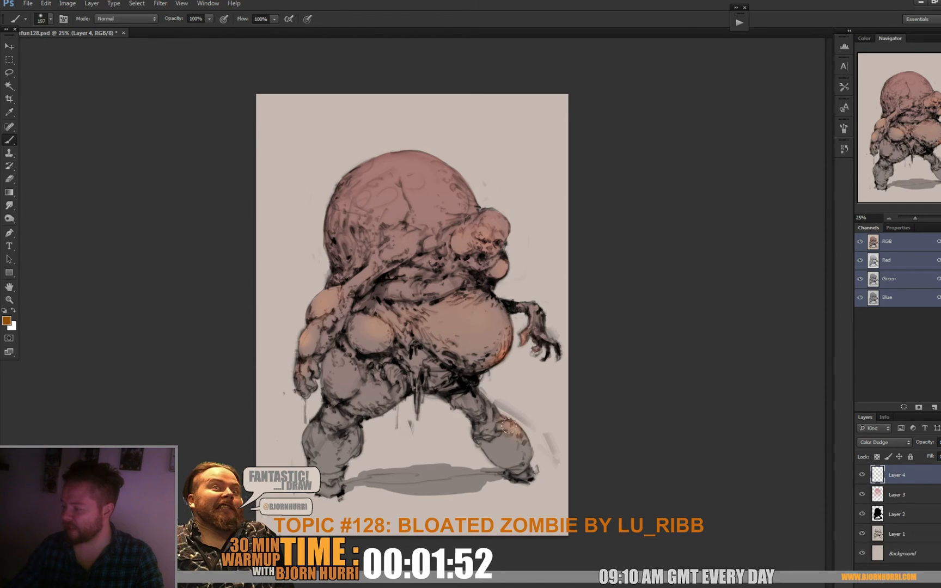
drag(505, 424, 483, 445)
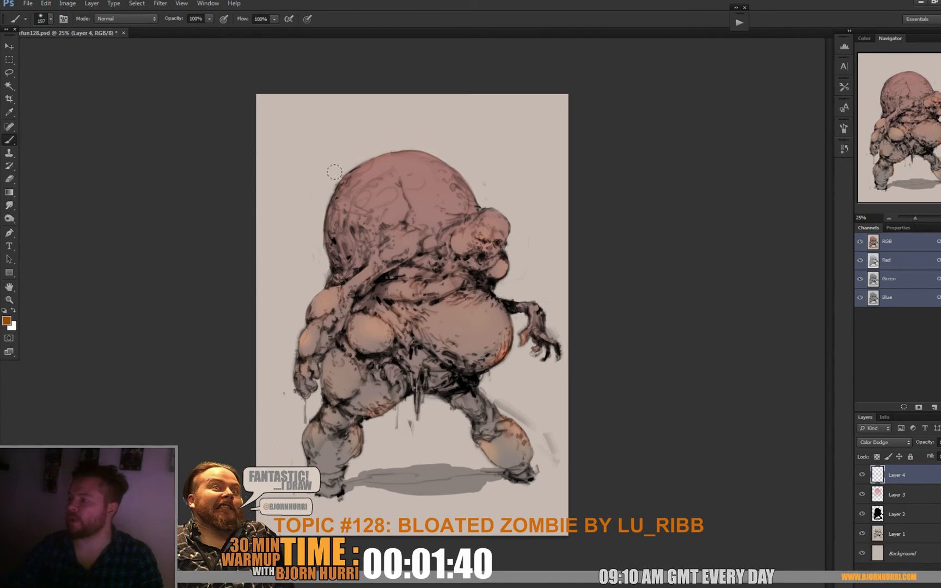
Paint an orange rim light around the edge of the hump and on the shoulder.
drag(450, 155, 473, 208)
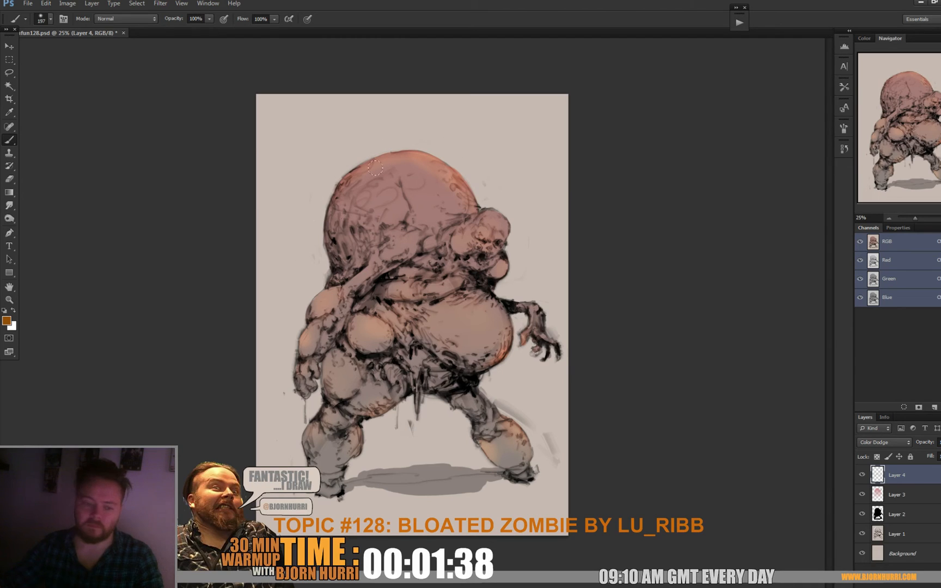
drag(322, 203, 321, 248)
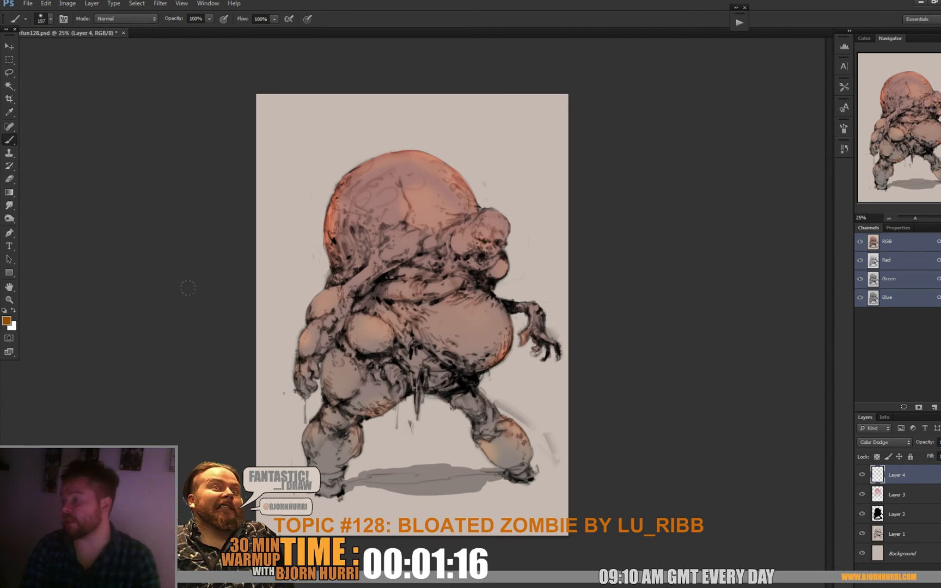
drag(301, 301, 313, 302)
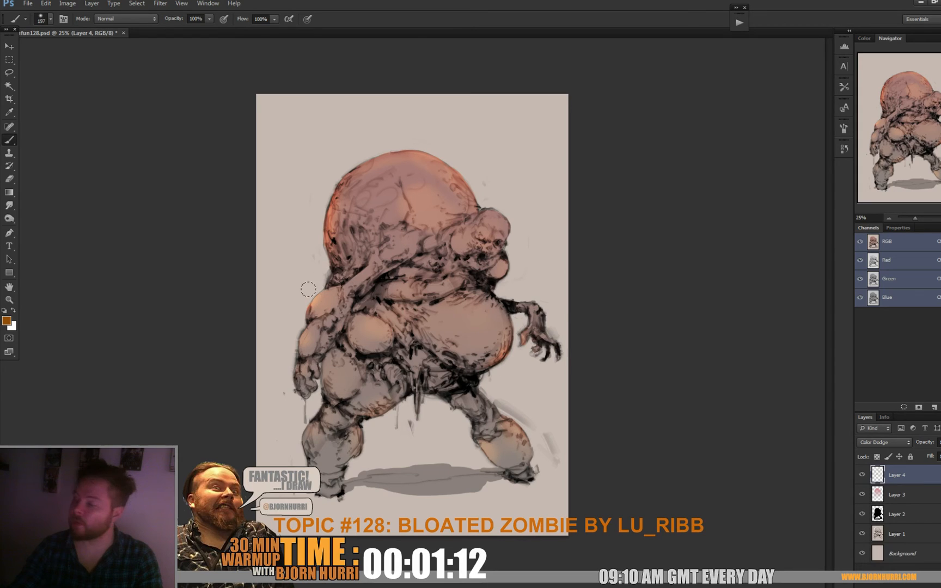
Add orange highlights to the hanging arm and hand with a 58 px brush, and to the lower belly at 156 px.
right_click(350, 286)
text(58)
key(Return)
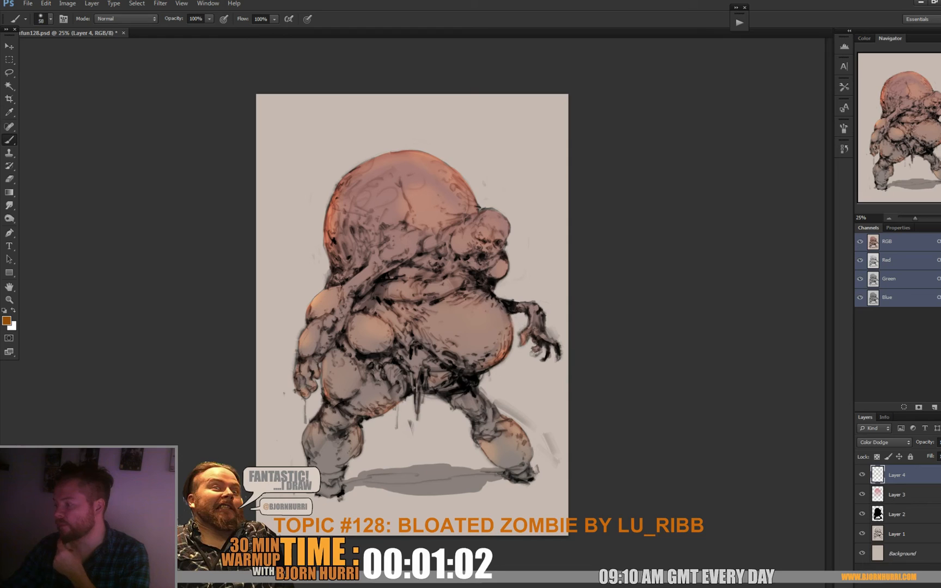
right_click(494, 358)
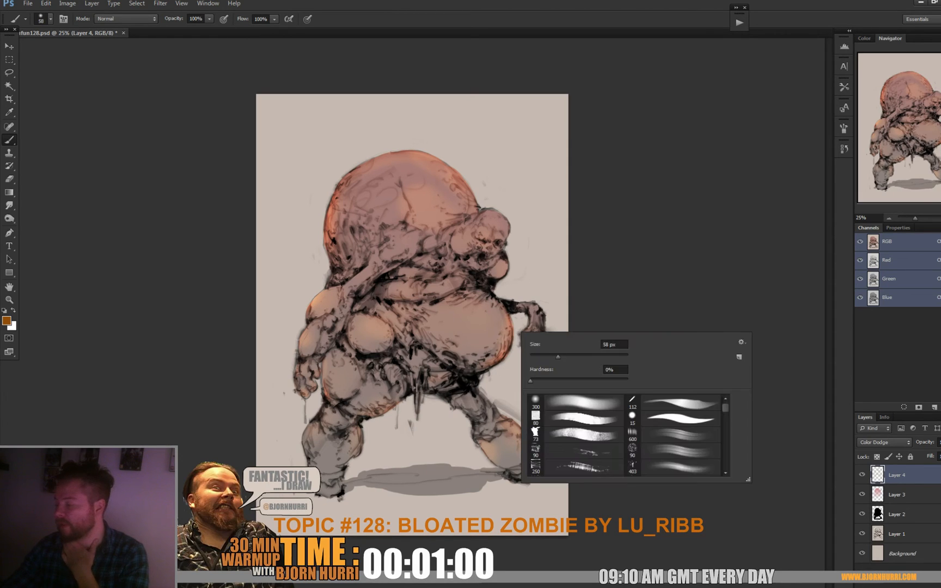
key(Return)
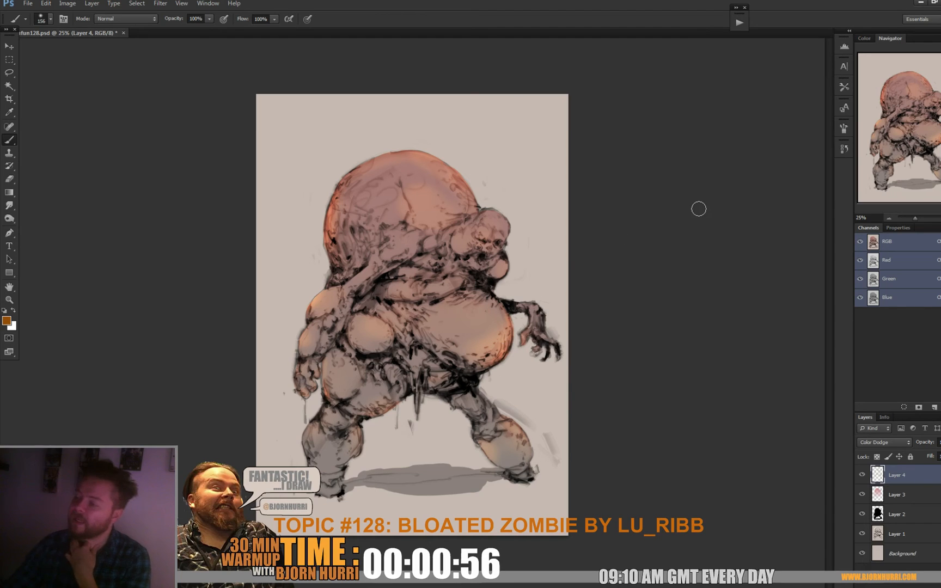
Add a Channel Mixer adjustment layer masked to the figure, keeping its Default preset.
click(904, 578)
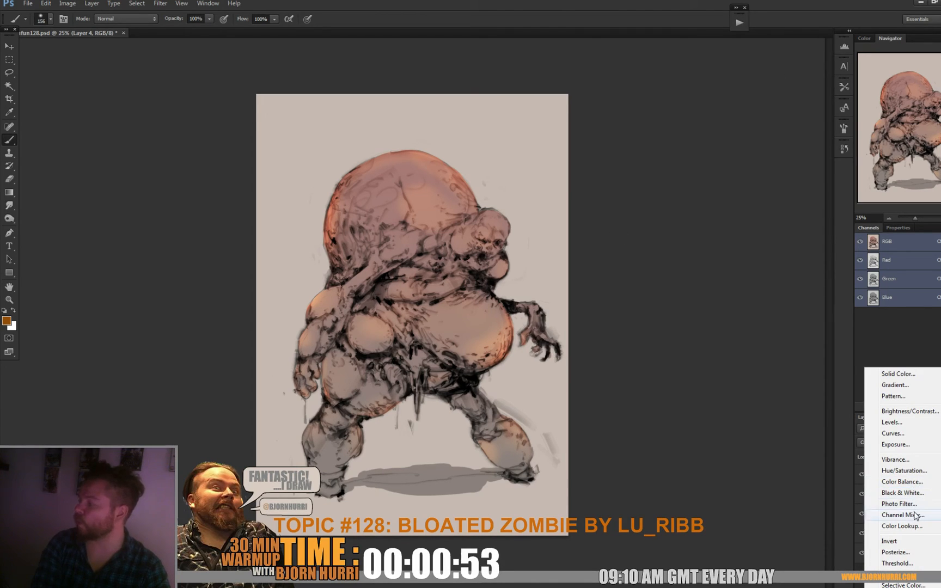
click(916, 515)
click(923, 259)
click(923, 267)
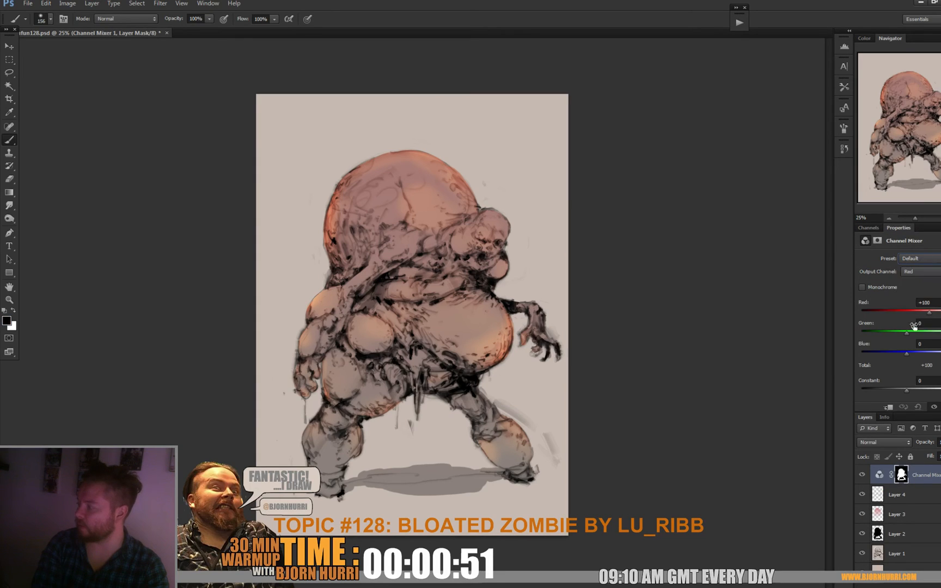
Hide the Channel Mixer layer and add a Color Lookup adjustment layer using the 2Strip.look 3DLUT file.
click(906, 584)
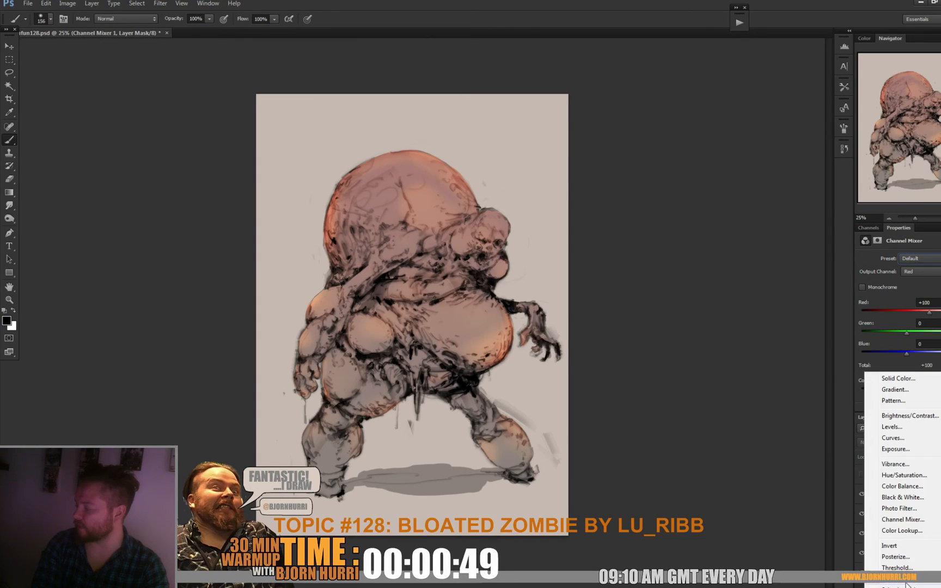
click(901, 530)
click(920, 259)
click(925, 272)
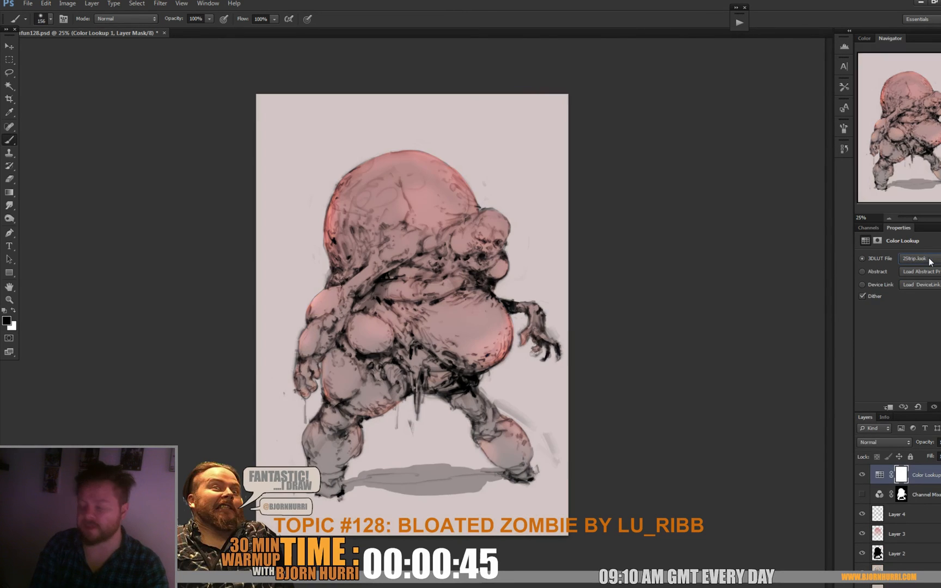
Cycle through the 3DLUT files to FuturisticBleak and set the Color Lookup layer's blending mode to Color.
key(Down)
key(Down)
key(Down)
key(Down)
key(Down)
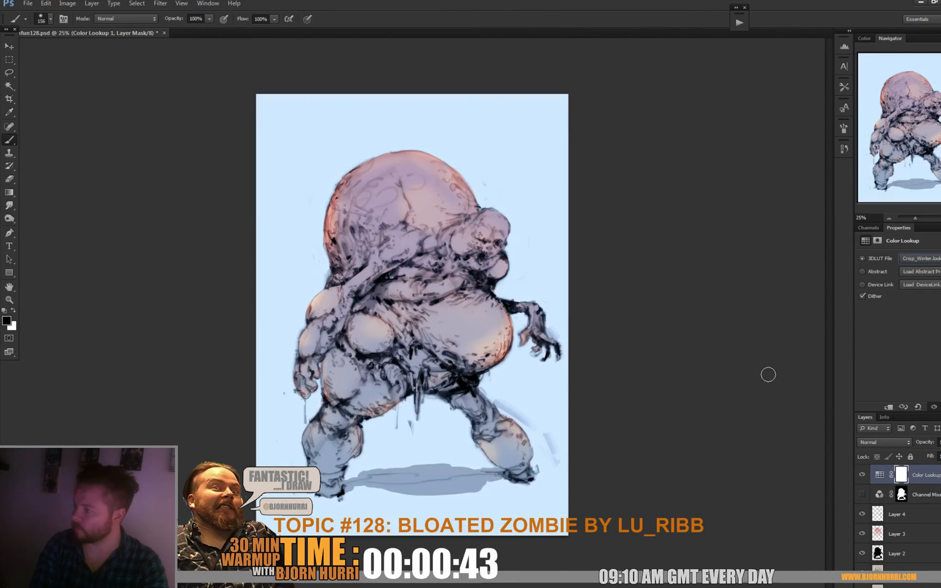
key(Down)
key(Down)
key(Down)
key(Down)
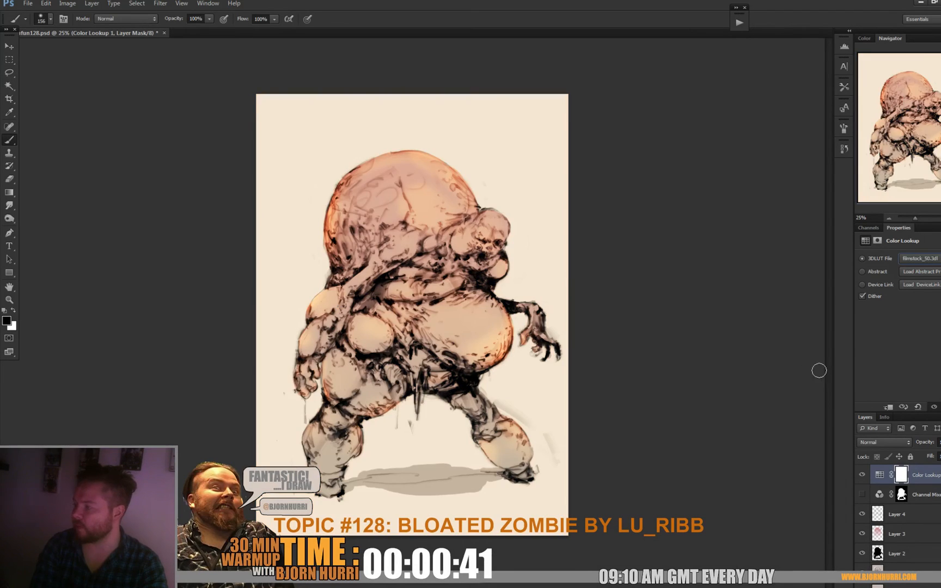
key(Down)
key(Down)
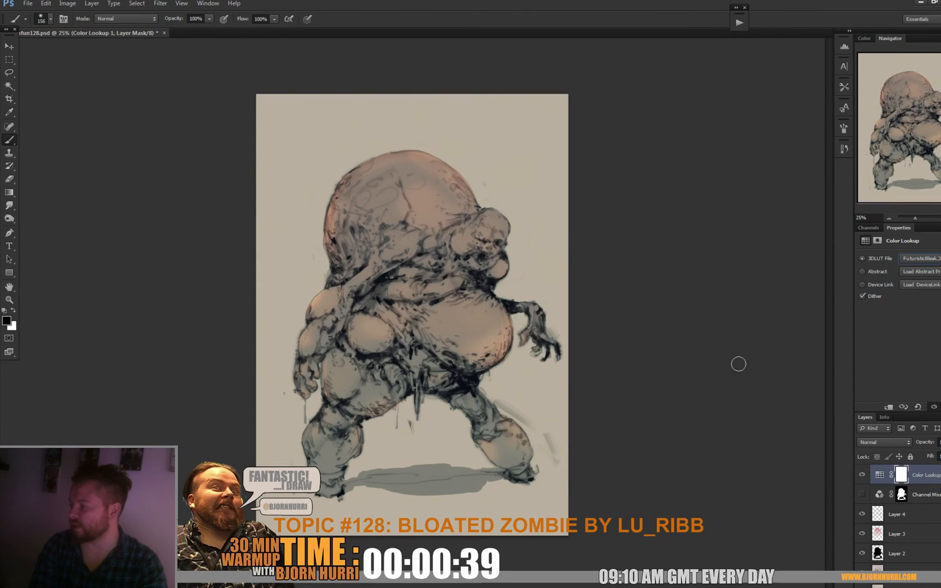
key(Down)
key(Up)
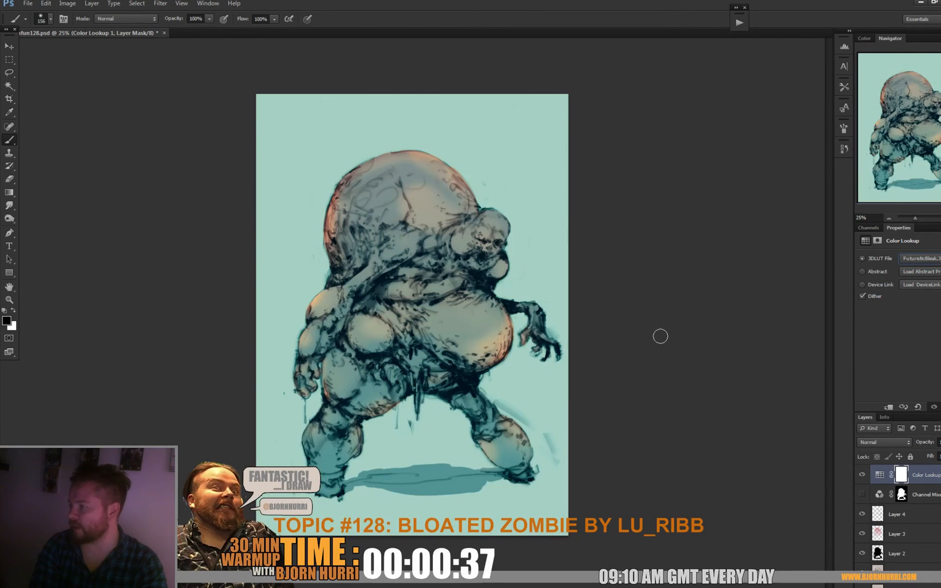
click(878, 442)
click(871, 423)
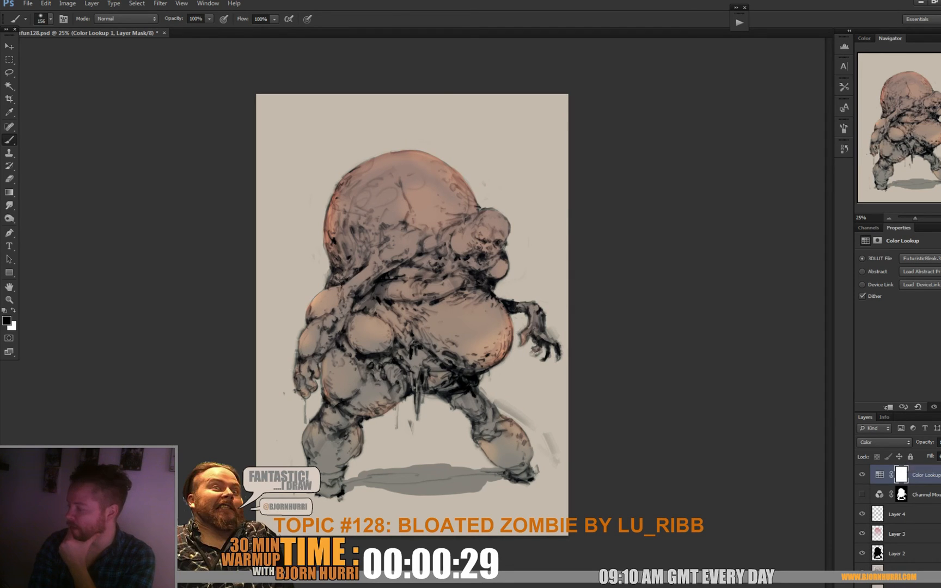
Add a new layer above the Color Lookup layer and set its blending mode to Color Dodge.
key(ctrl+shift+alt+n)
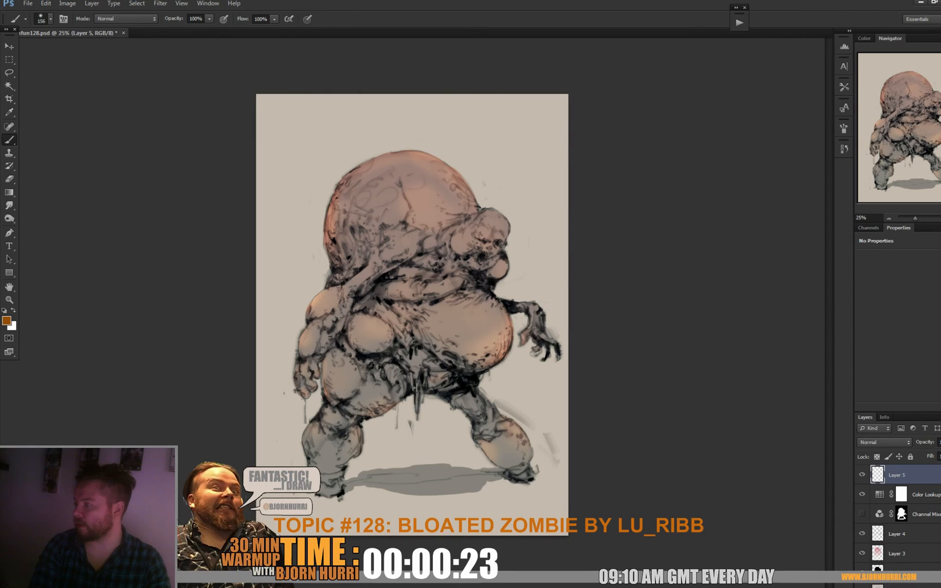
click(875, 440)
click(899, 443)
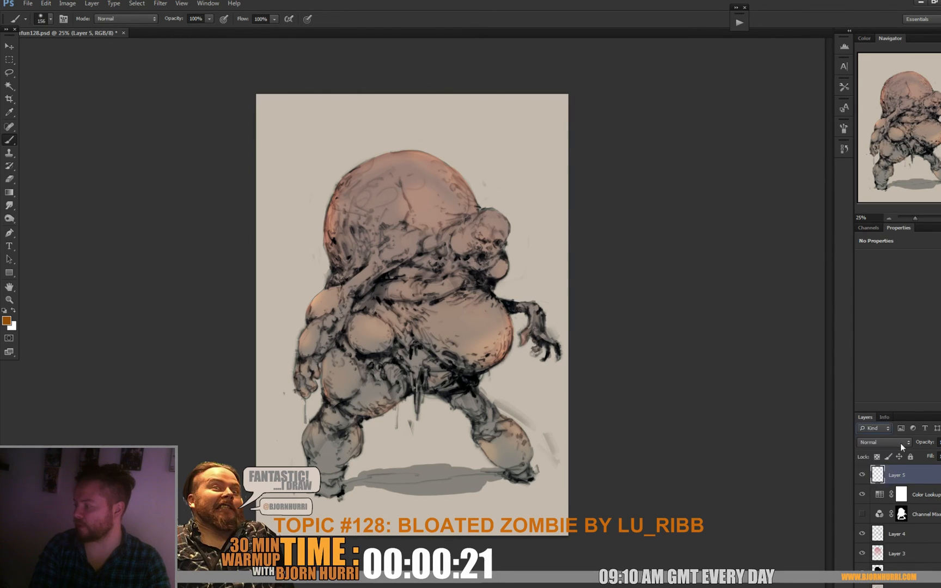
click(899, 442)
click(887, 271)
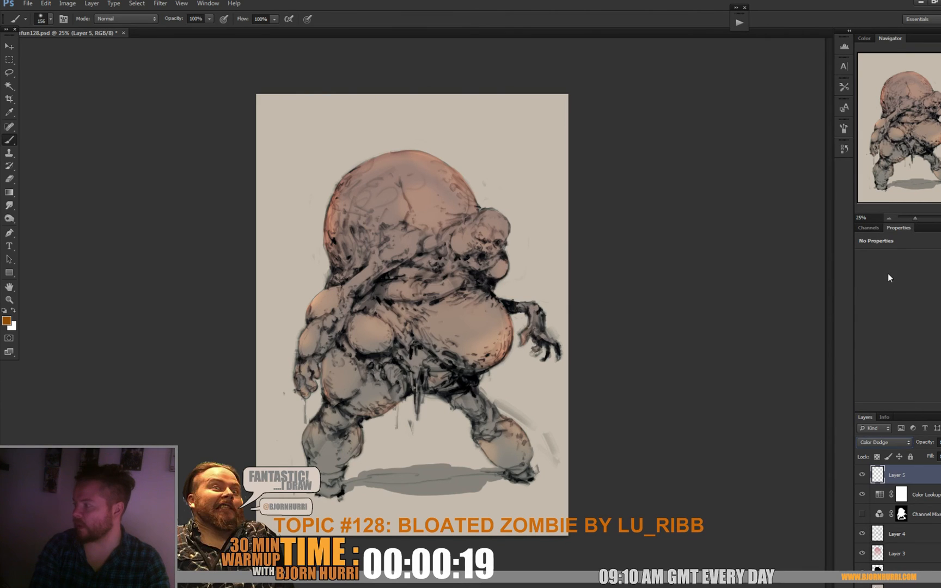
Set the foreground colour to magenta and, with a 453 px soft brush, paint pink glows on the hump, belly edge, raised arm and thigh.
click(7, 321)
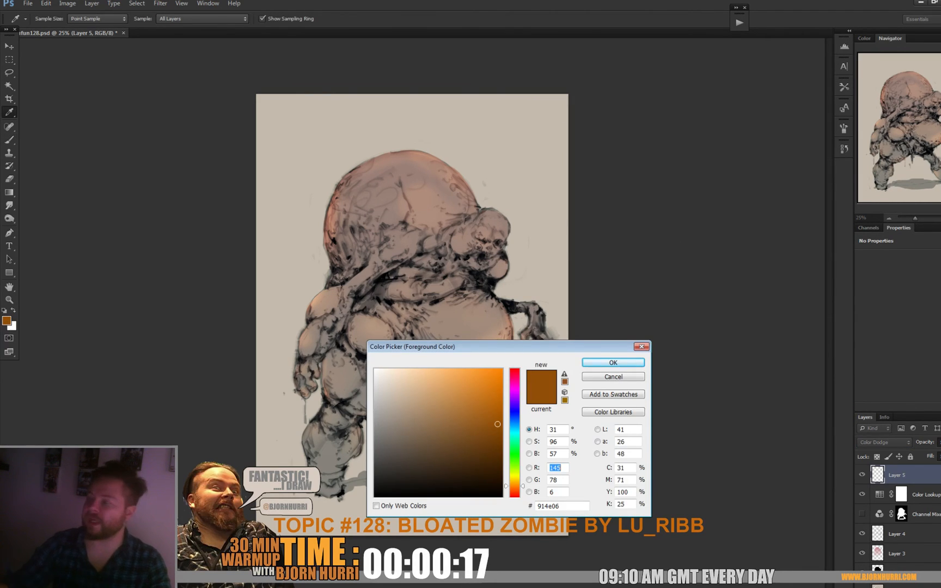
click(514, 385)
key(Return)
key(b)
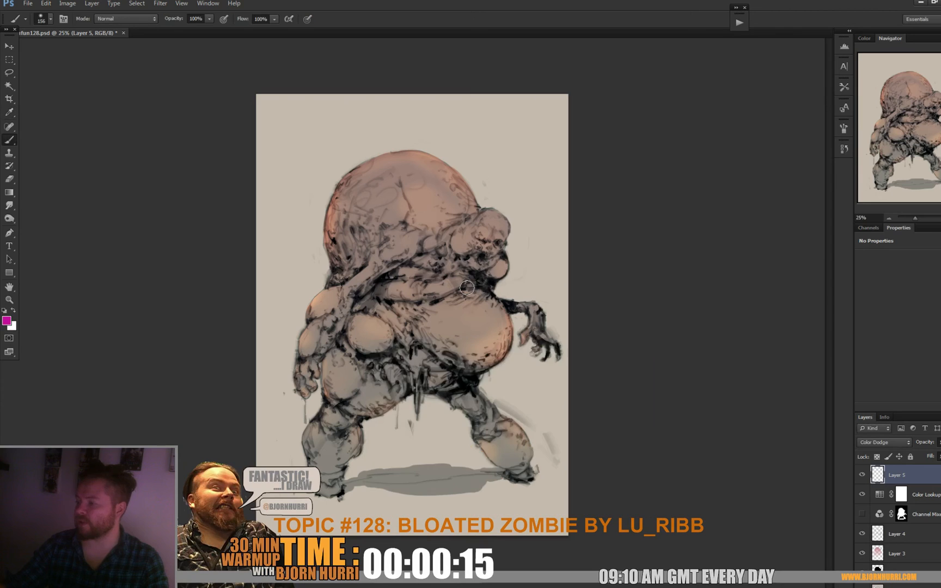
right_click(385, 233)
click(471, 256)
click(317, 204)
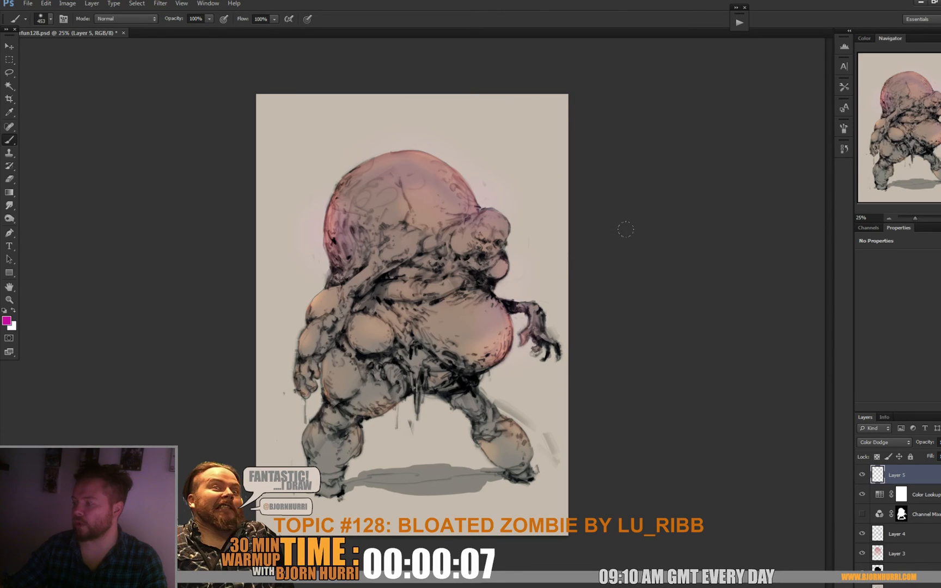
drag(389, 417, 358, 404)
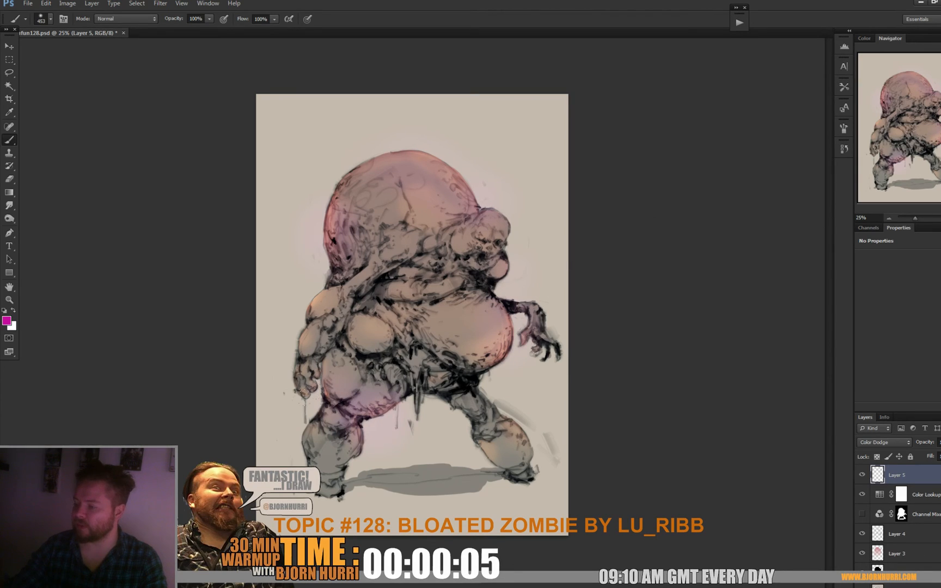
Brush magenta glow onto the hanging arm, and tone down Layer 5's glows with a 463 px soft eraser and reduced opacity.
drag(325, 341, 335, 294)
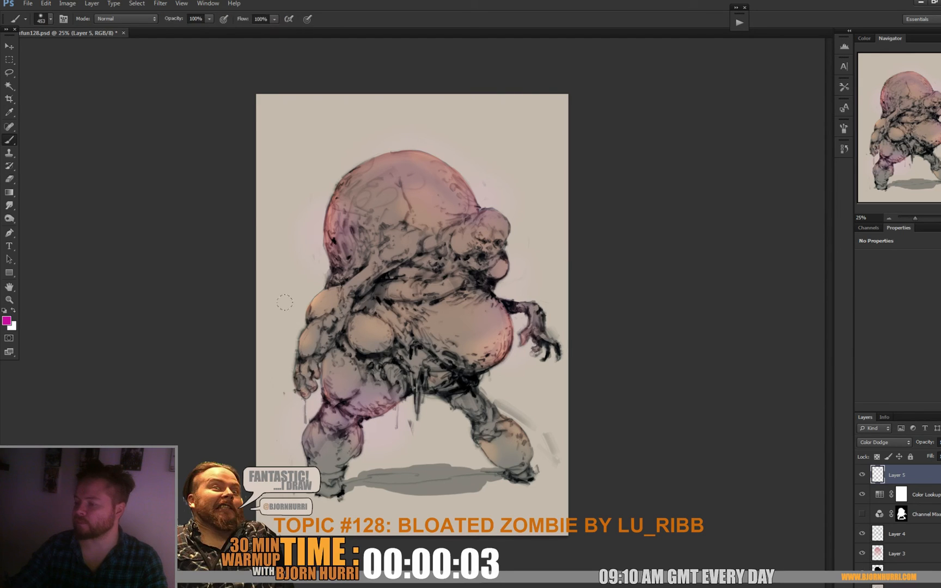
key(e)
right_click(403, 385)
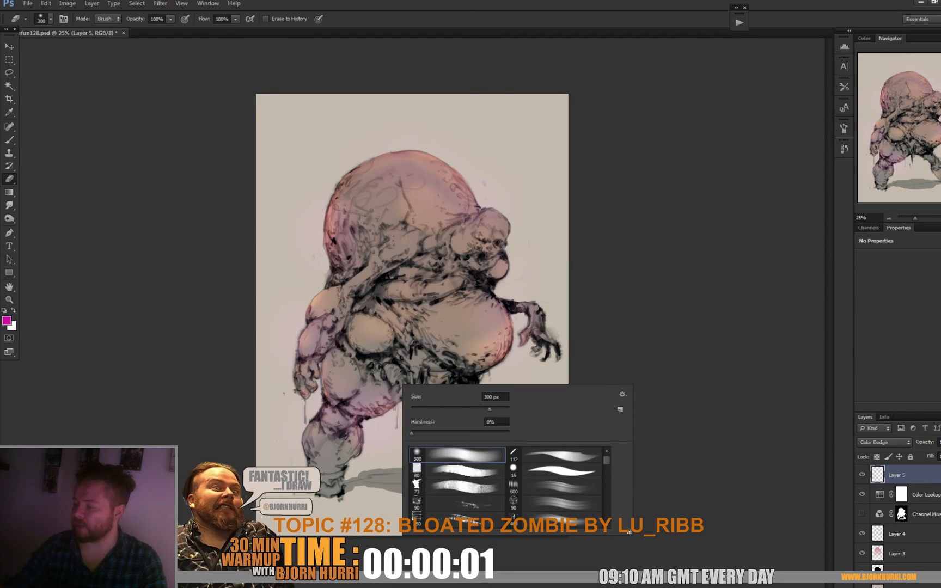
key(Return)
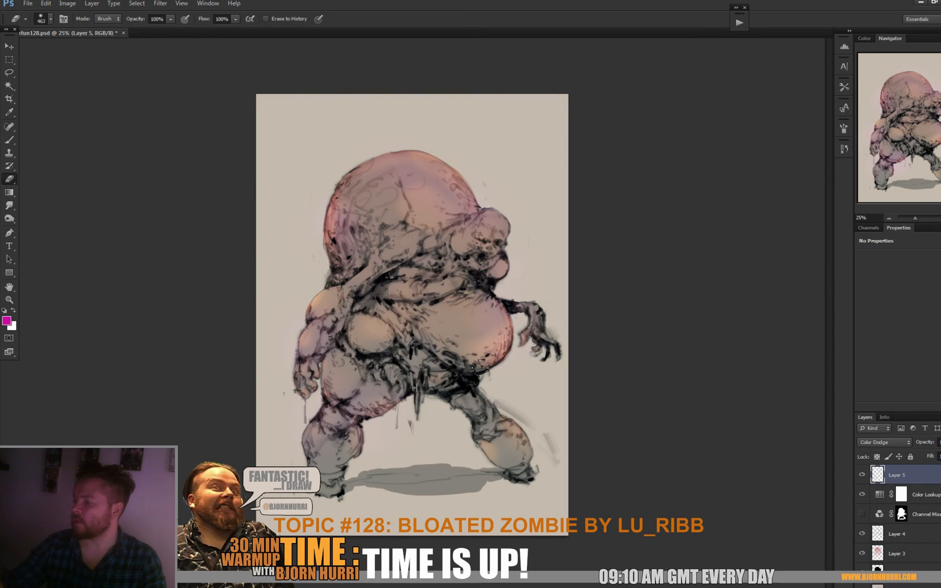
click(940, 456)
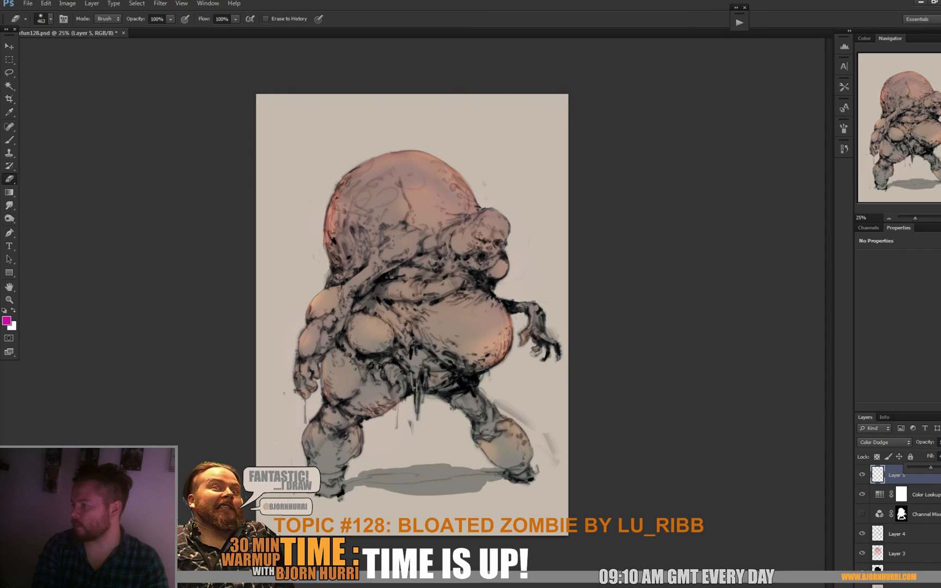
click(704, 408)
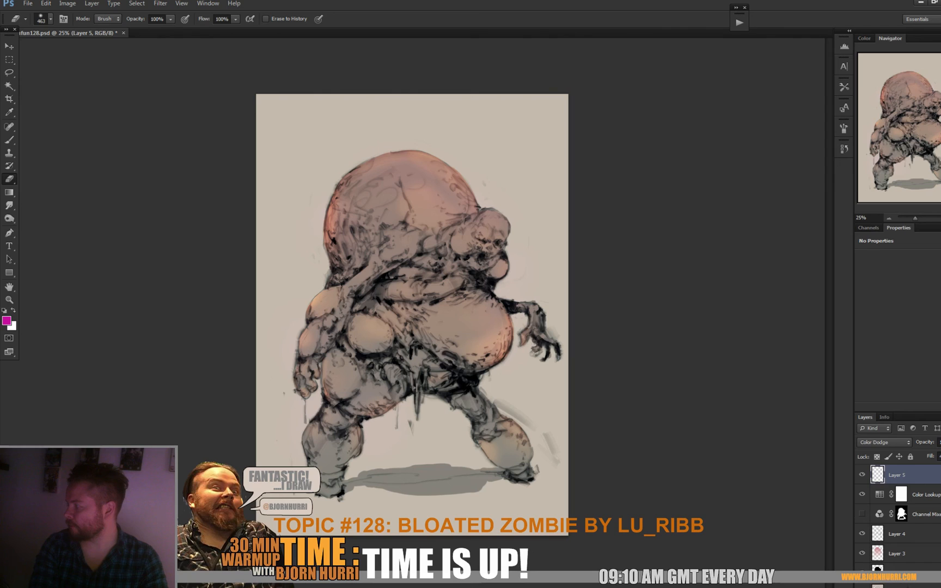
Add a Gradient Map adjustment layer above Layer 5 and set its dark colour stop to brown 5e2f02.
click(914, 586)
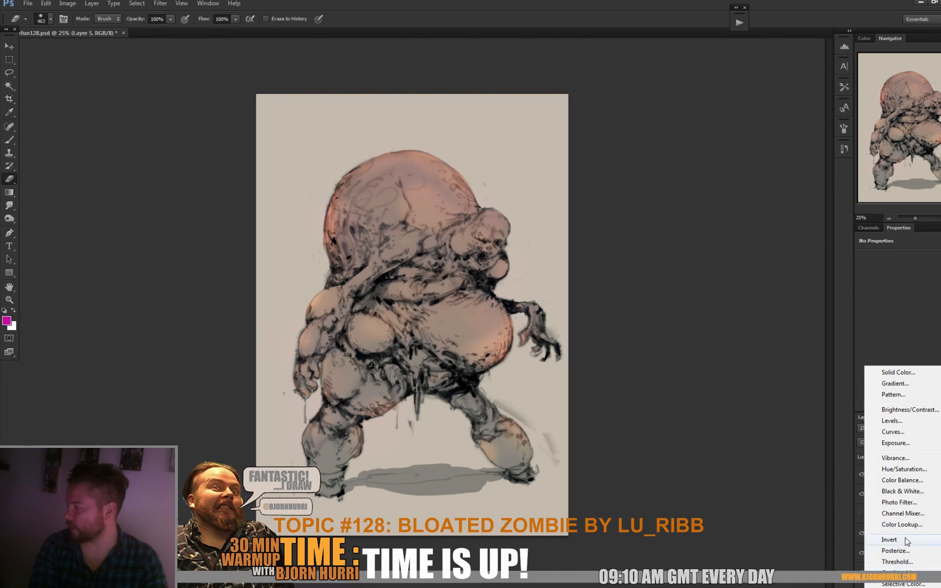
click(898, 572)
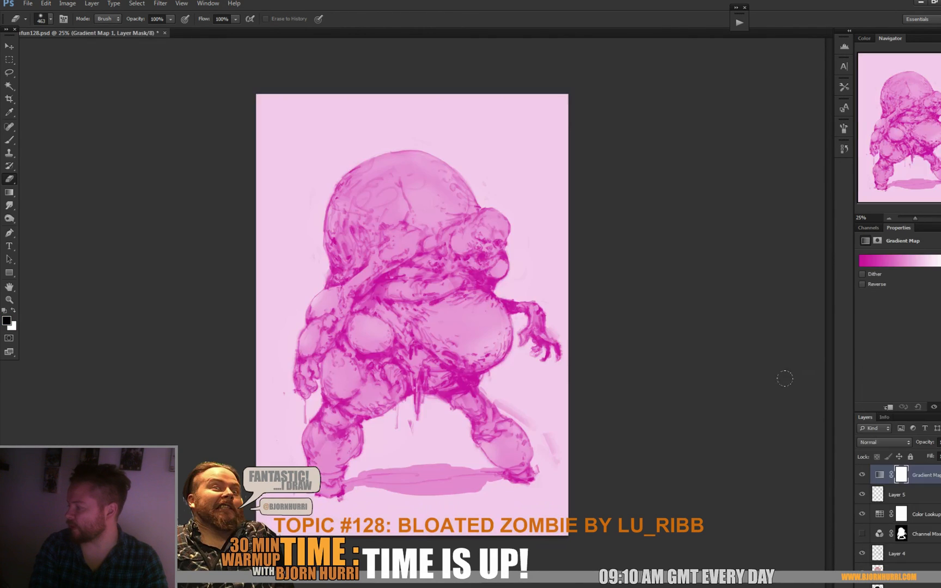
click(887, 262)
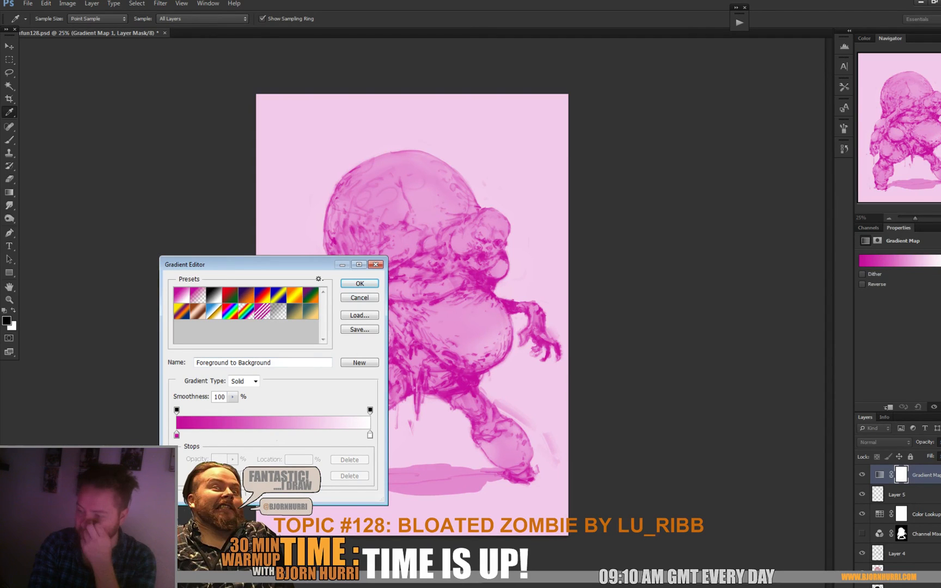
double_click(176, 435)
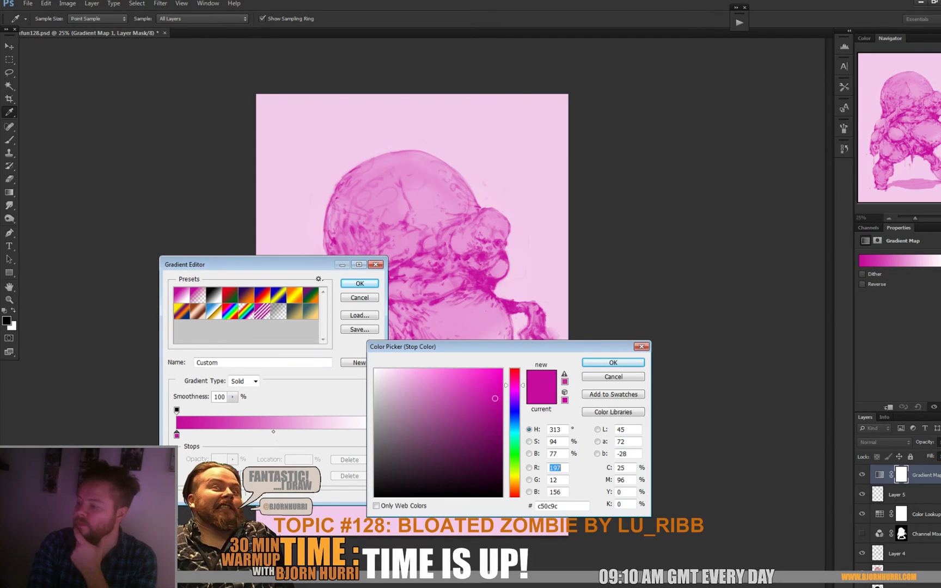
click(515, 486)
click(499, 447)
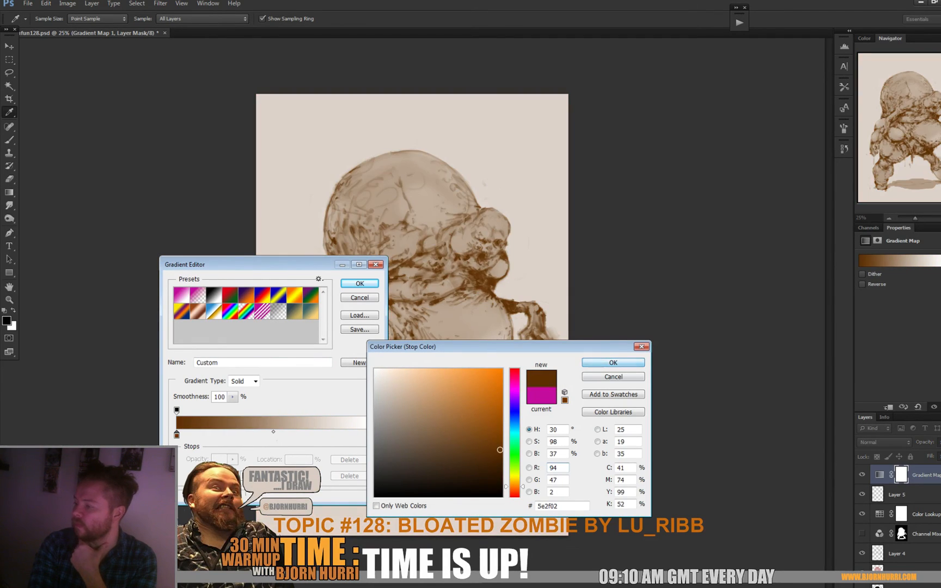
click(613, 362)
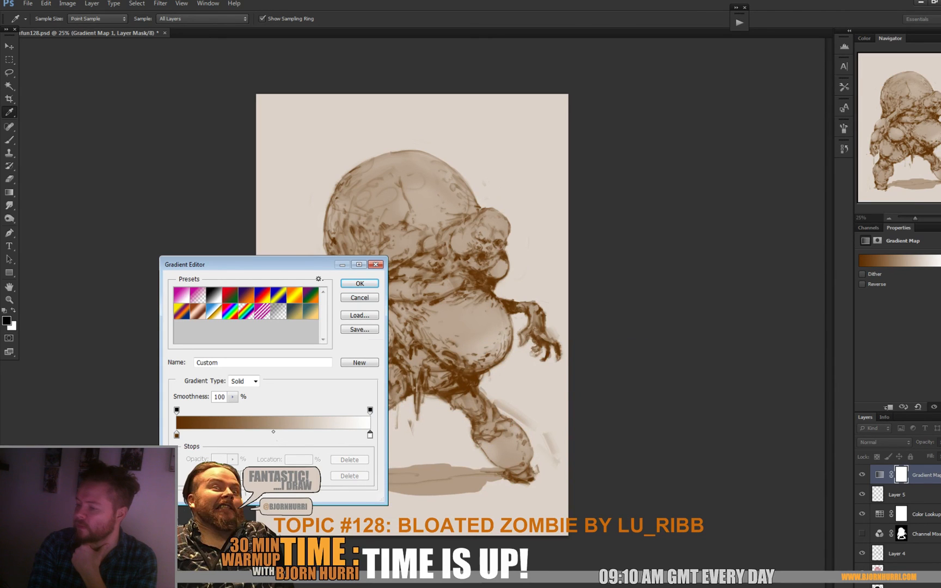
Set the gradient map's light colour stop to pale yellow eae5bc.
double_click(370, 435)
click(399, 379)
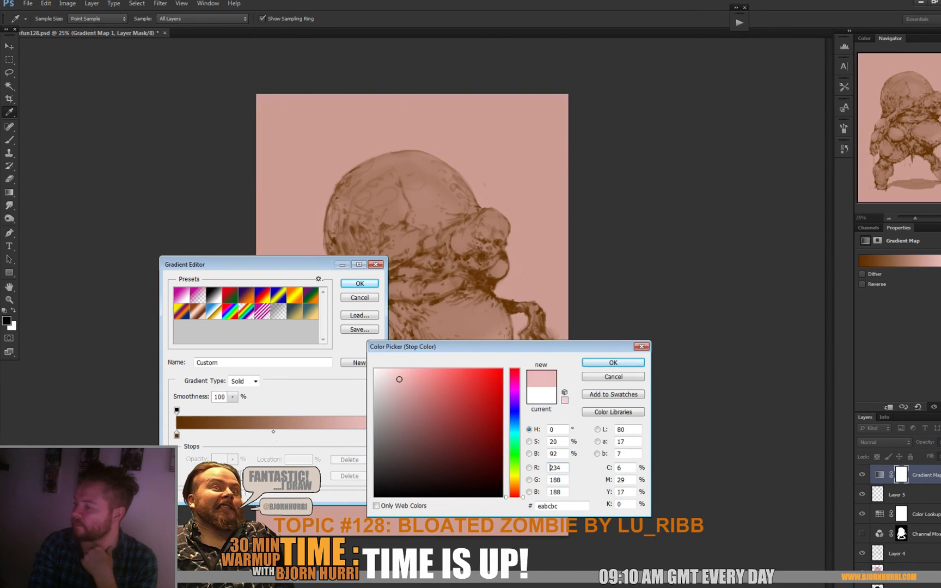
click(514, 478)
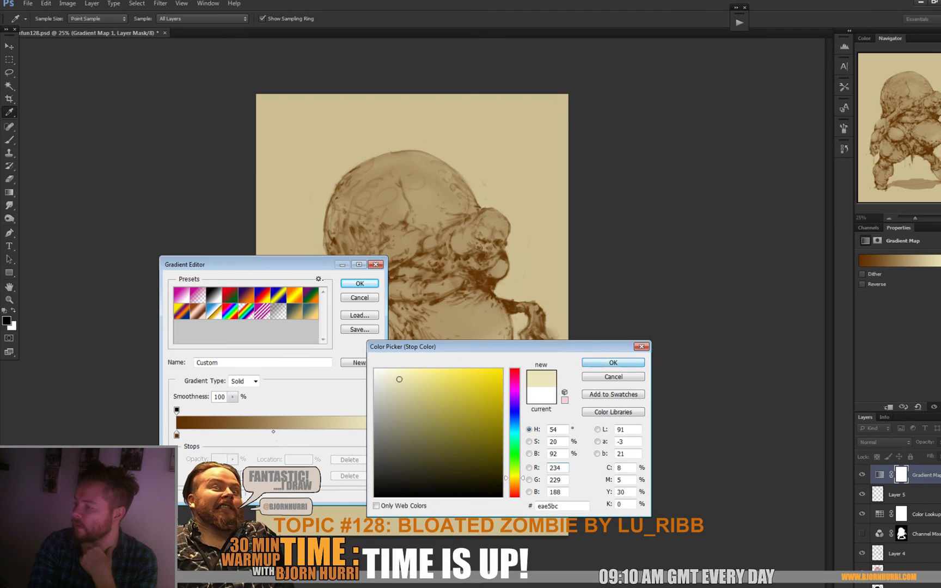
key(Return)
Add a saturated orange-red colour stop near the middle of the gradient, shift it slightly towards the light end, and accept the gradient.
click(261, 434)
double_click(261, 434)
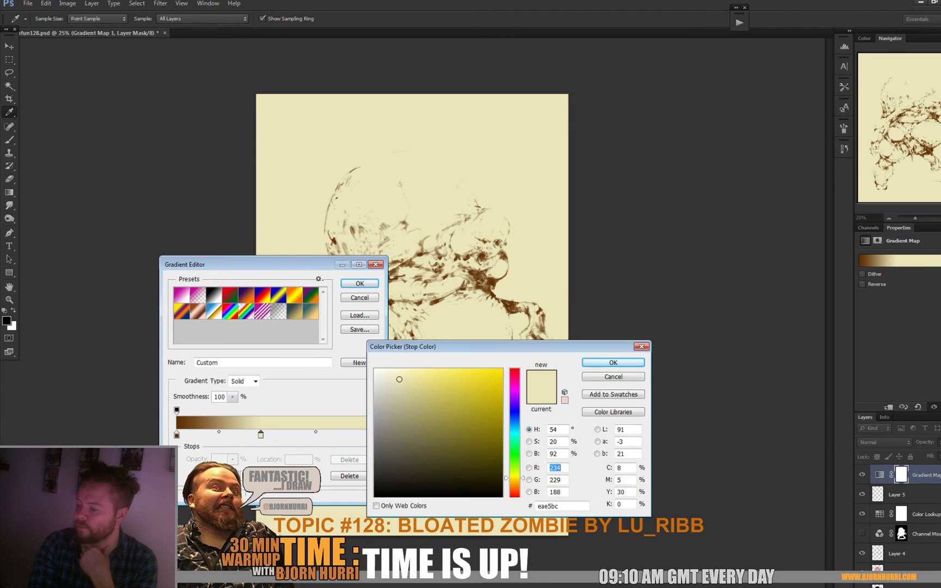
click(514, 380)
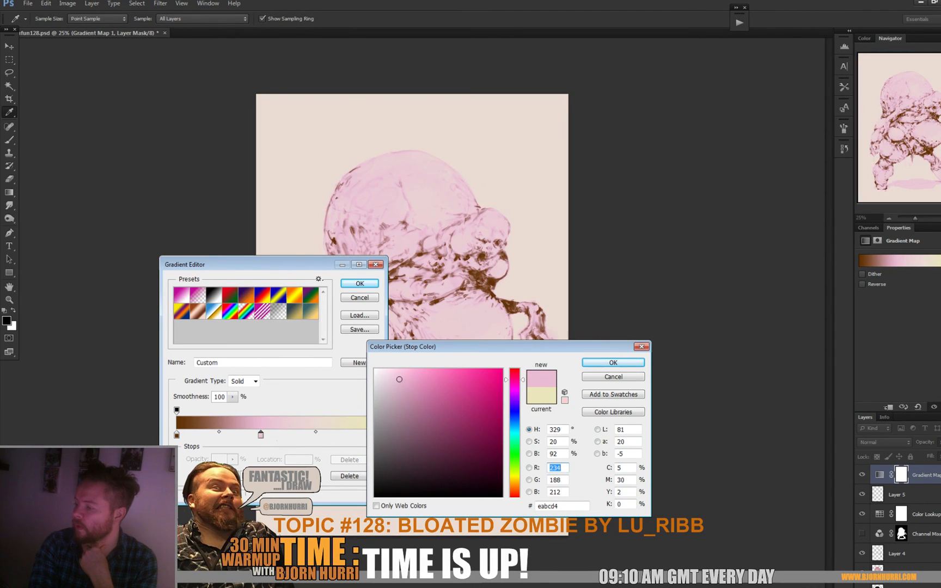
drag(514, 379, 514, 489)
mouse_move(399, 379)
mouse_down()
mouse_move(461, 417)
mouse_move(493, 406)
mouse_up()
click(613, 362)
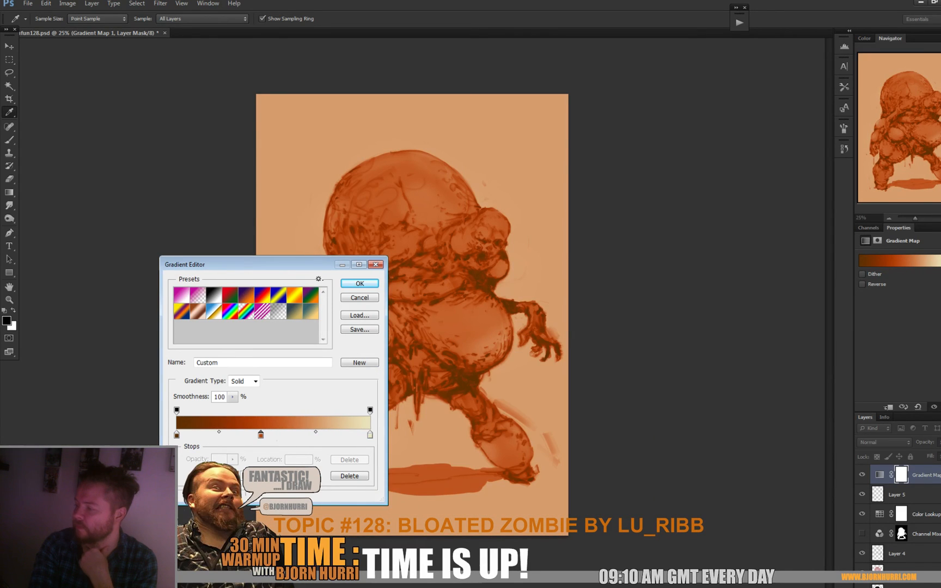
mouse_move(261, 434)
mouse_down()
mouse_move(235, 434)
mouse_move(316, 435)
mouse_move(272, 434)
mouse_up()
key(Return)
Set the Gradient Map layer's blending mode to Color and reduce its opacity.
key(e)
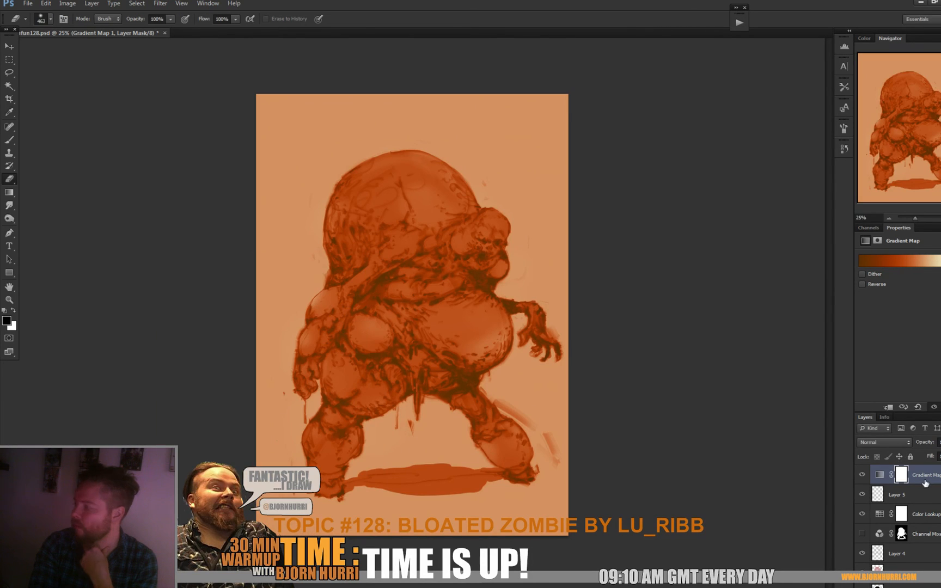
click(883, 442)
click(874, 428)
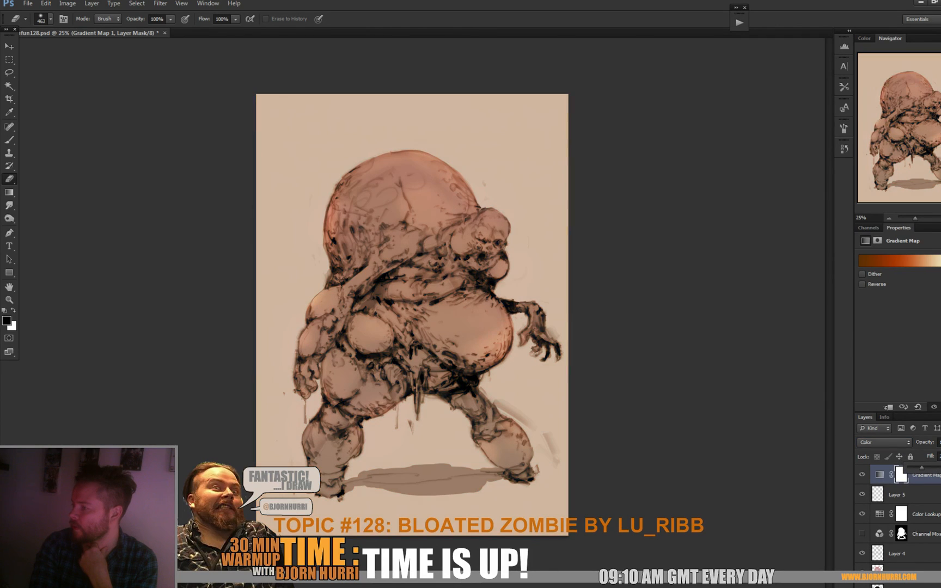
Hide the Gradient Map layer and save the document.
click(862, 474)
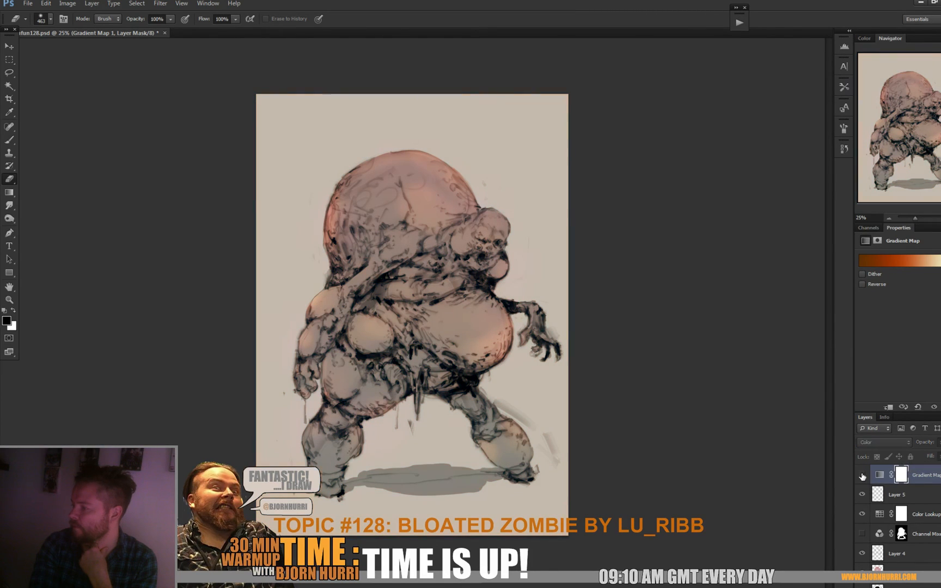
key(ctrl+s)
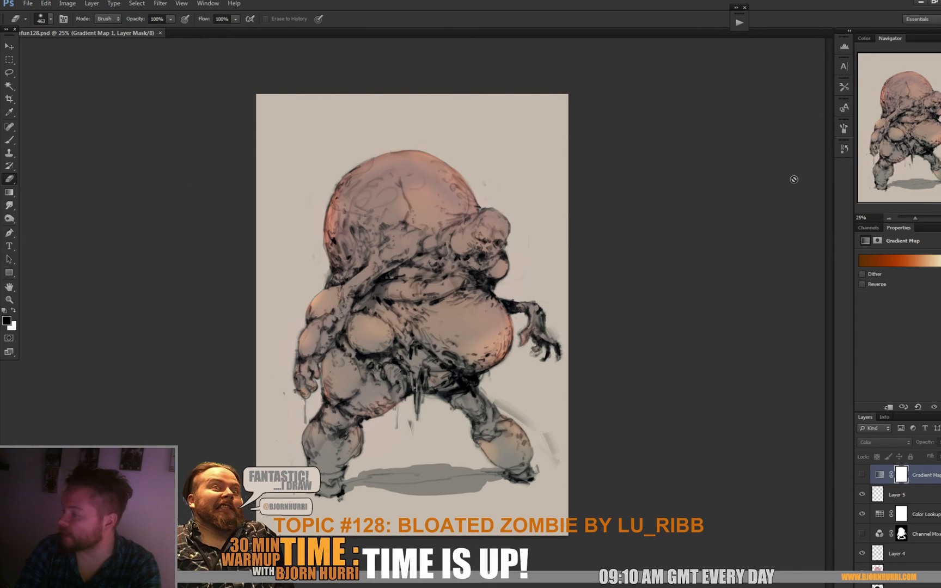
Add a new layer above the Gradient Map layer and set its blending mode to Color.
key(ctrl+shift+alt+n)
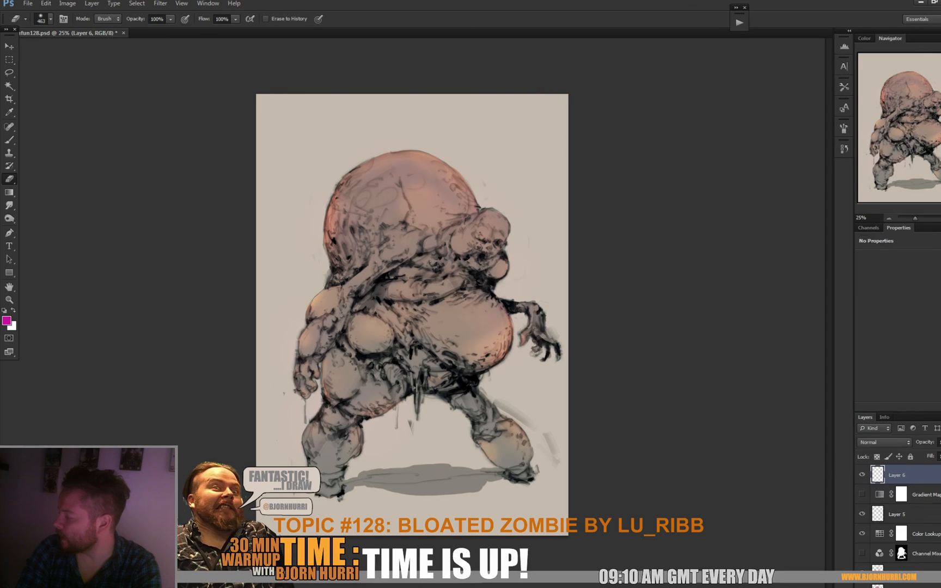
click(877, 442)
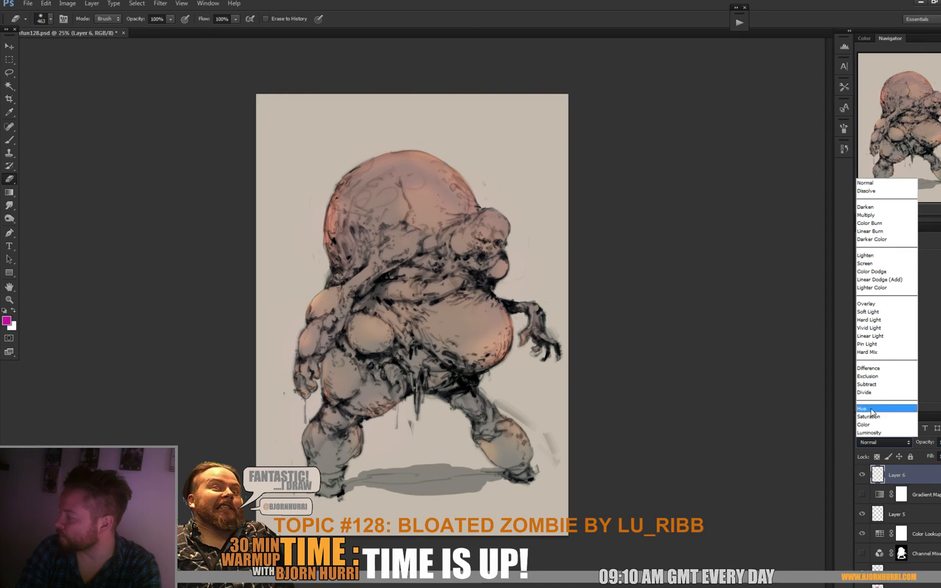
click(872, 425)
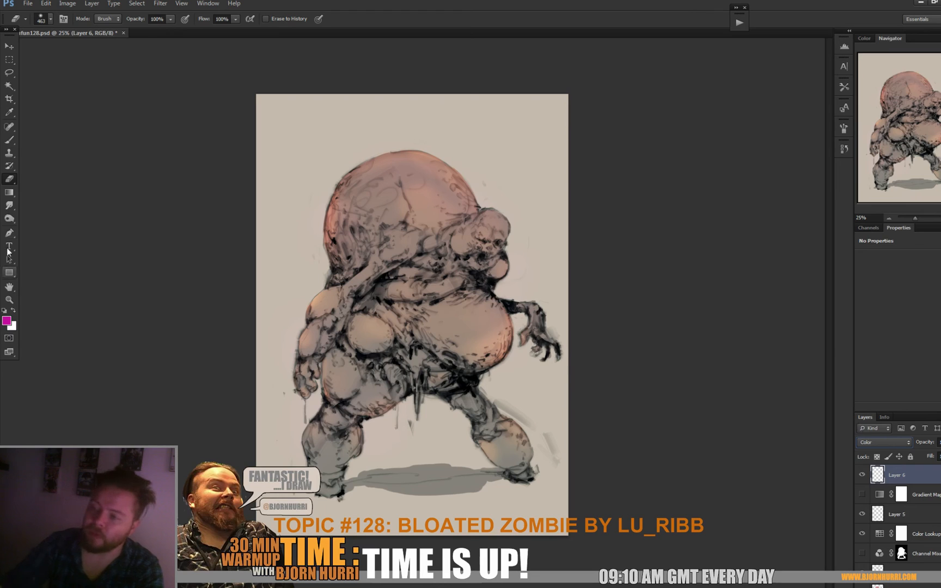
Set the foreground colour to bright orange-red and, with a 73 px textured brush, paint an accent around the zombie's mouth.
click(13, 141)
click(6, 320)
click(514, 491)
click(495, 398)
click(613, 362)
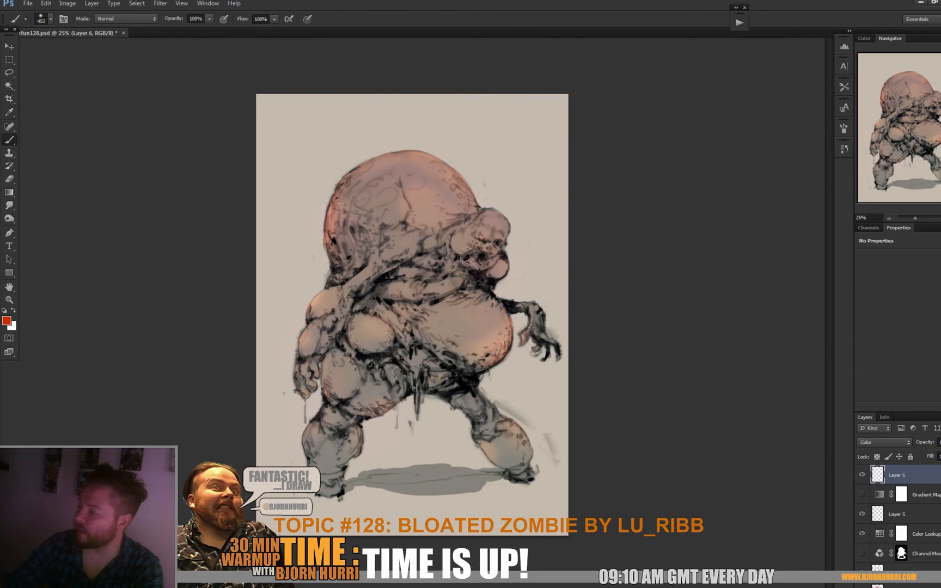
right_click(506, 258)
click(539, 360)
key(Return)
drag(482, 271, 492, 259)
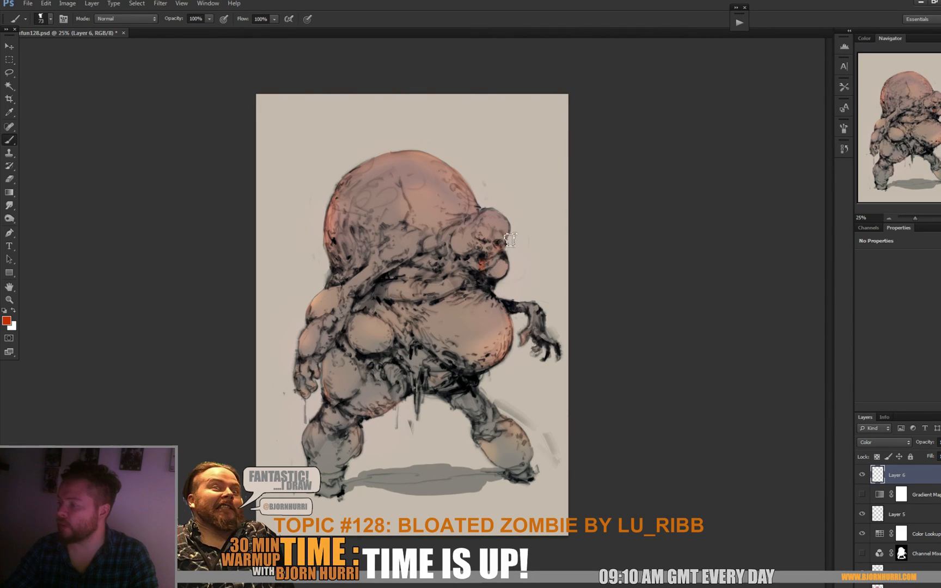